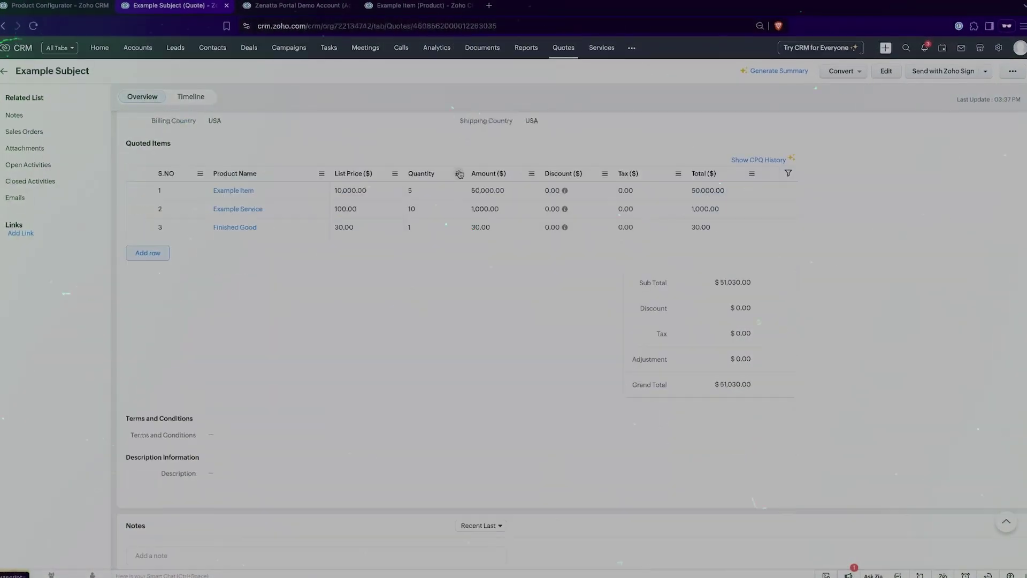
- Enter "Are they interested in hardware or services?" as the Product Category question and open the module choices for its input options
type("Are they interested in ha")
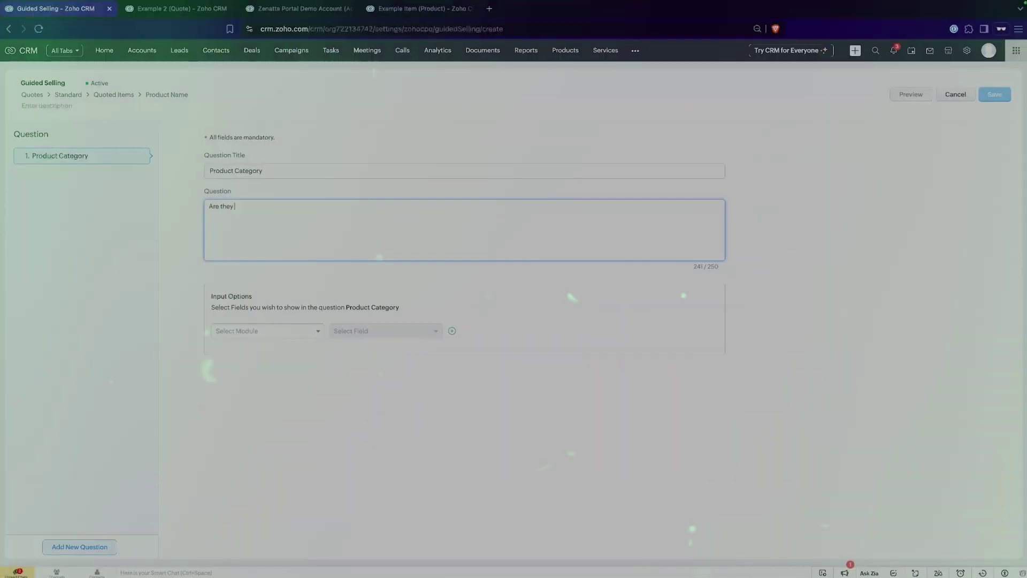
type("rdware or services?")
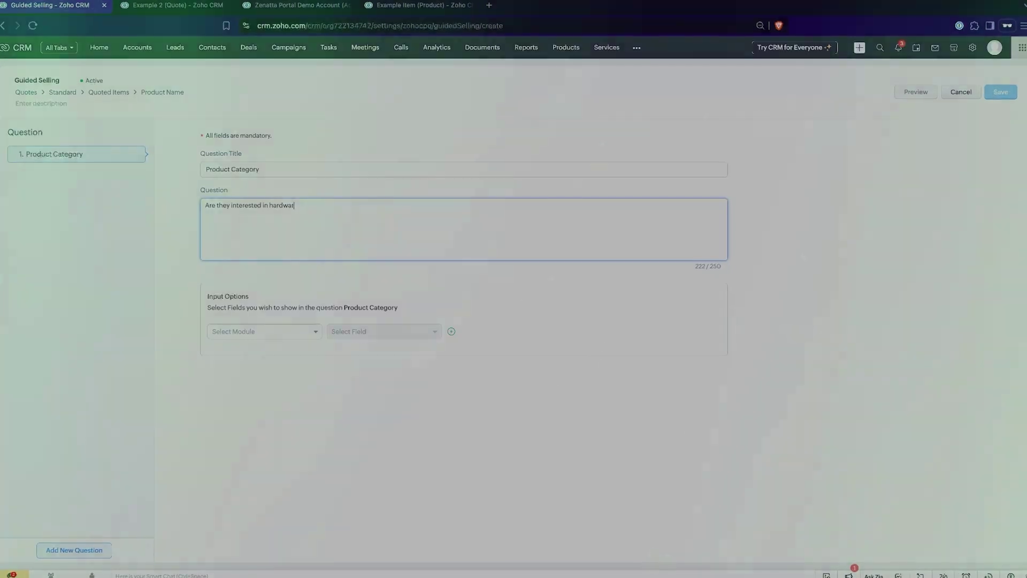
left_click(291, 334)
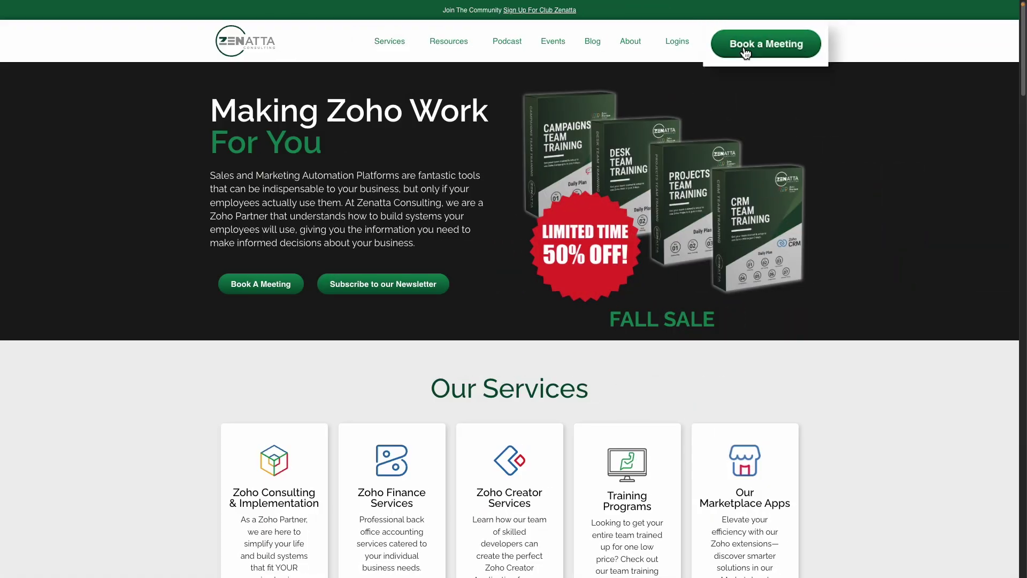
- Open the meeting booking form on the Zenatta website and enter the contact's first and last name
scroll(750, 47, "down", 15)
left_click(751, 25)
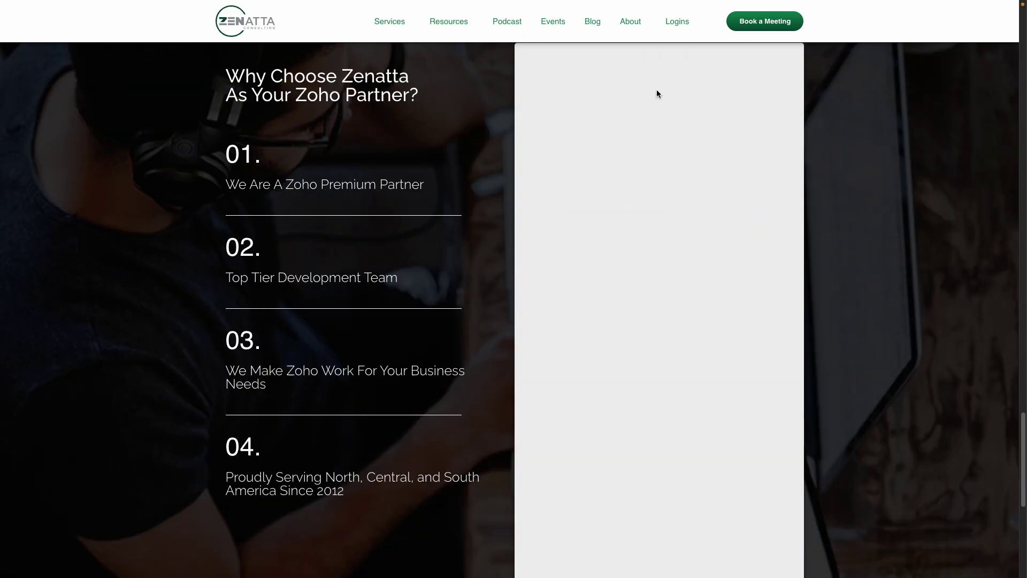
left_click(580, 101)
type("John")
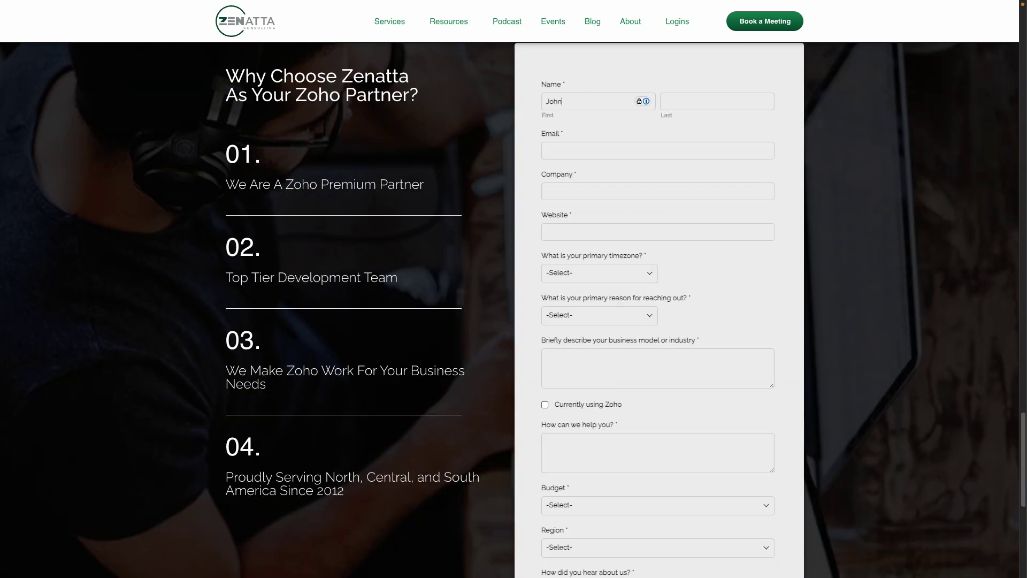
key("Tab")
type("Doe")
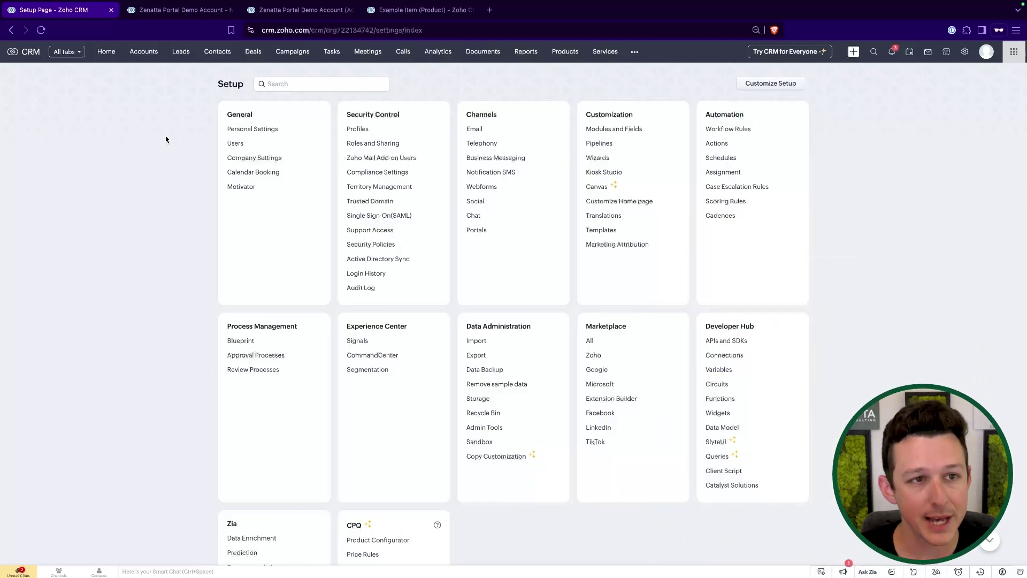
- In Zoho CRM, look over the CPQ setup section and the demo deal and account records, including the account's Industry field
scroll(491, 438, "down", 3)
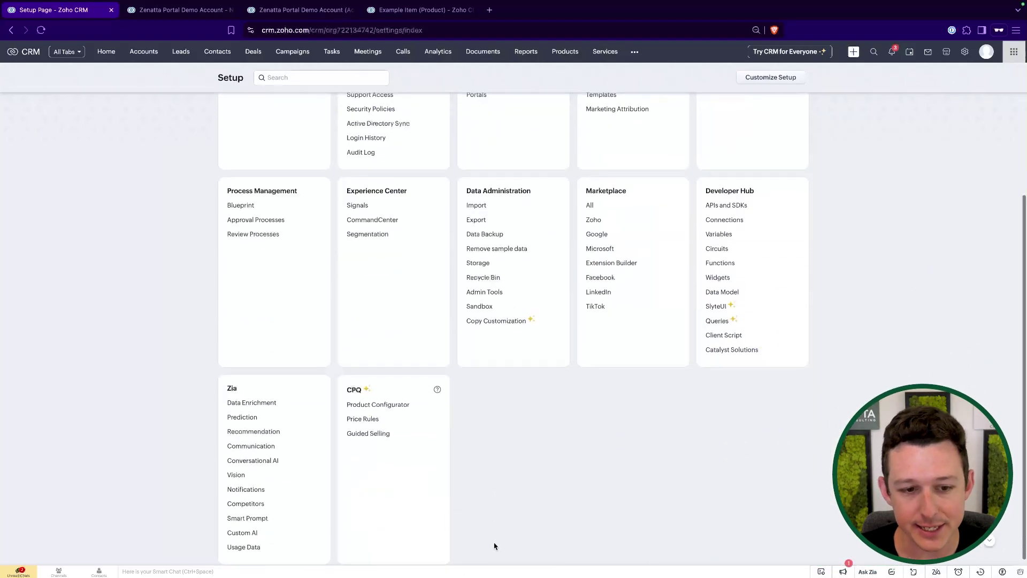
left_click(182, 11)
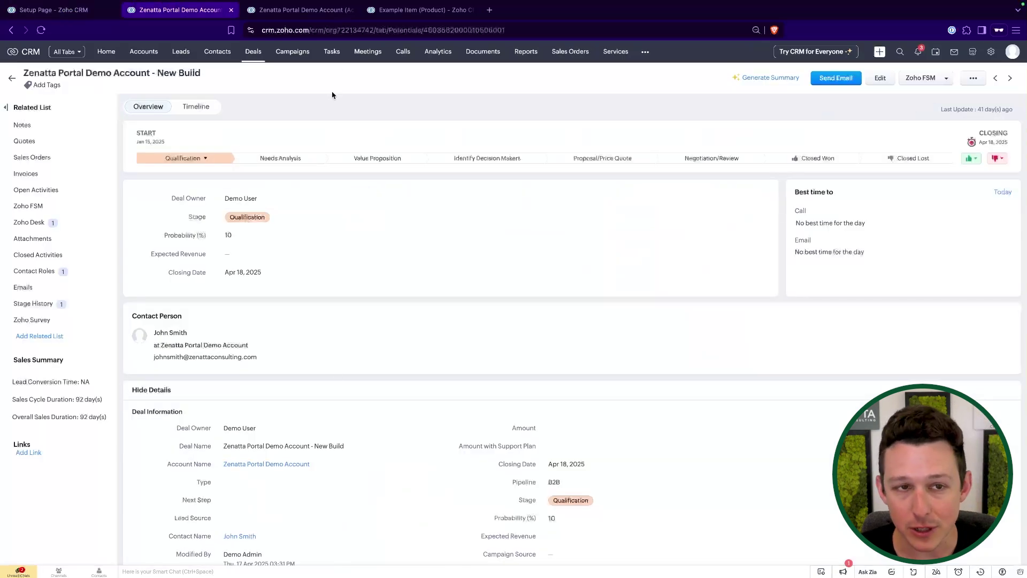
left_click(309, 10)
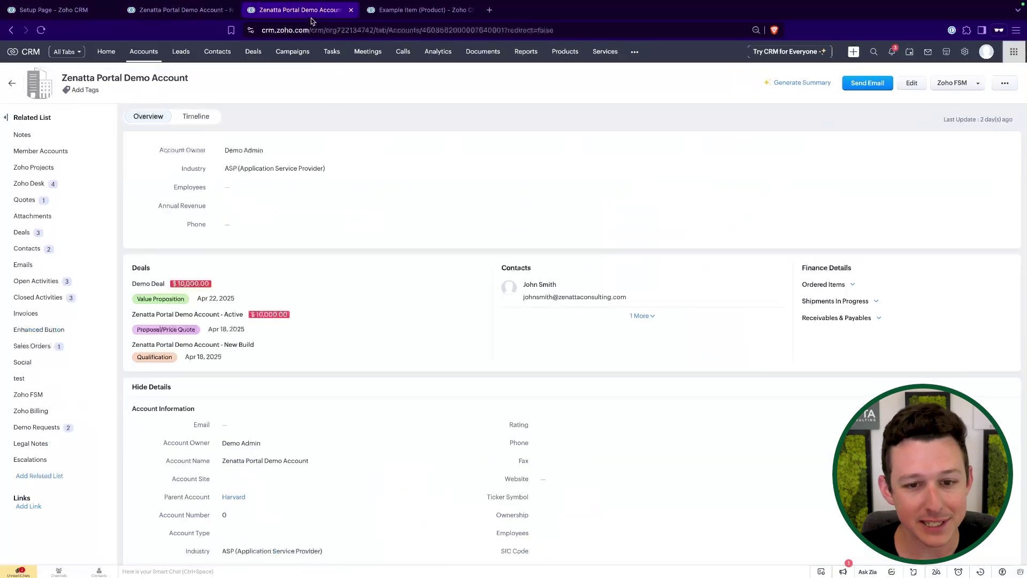
scroll(523, 234, "down", 5)
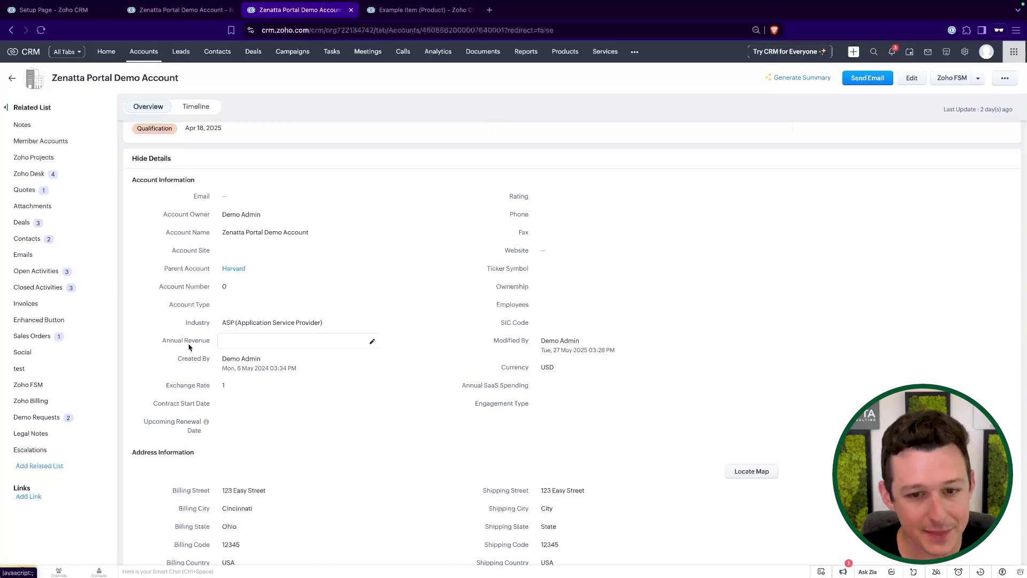
left_click_drag(178, 329, 371, 330)
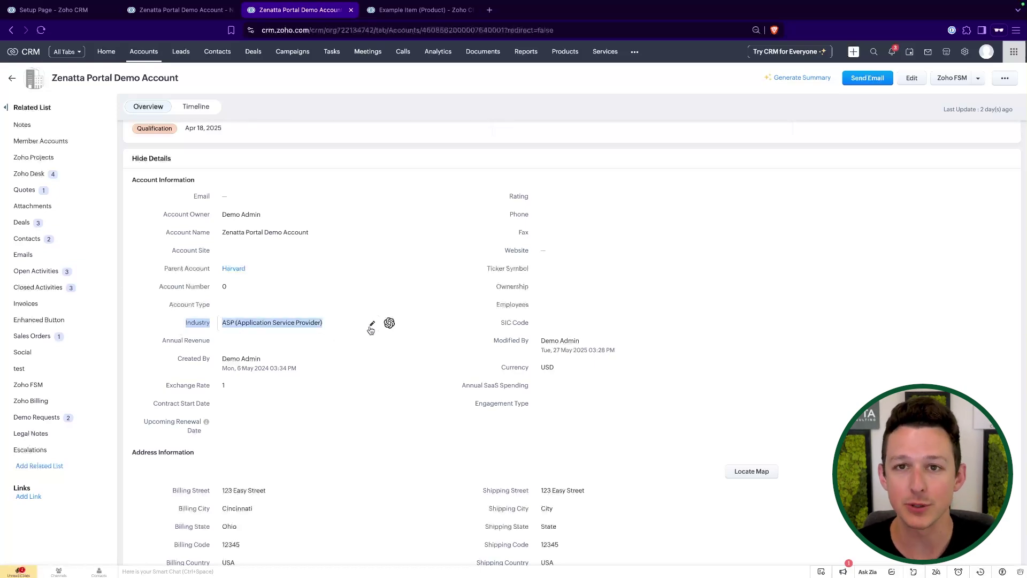
- Examine the Product Category and Manufacturer fields on the Example Item product record
left_click(423, 10)
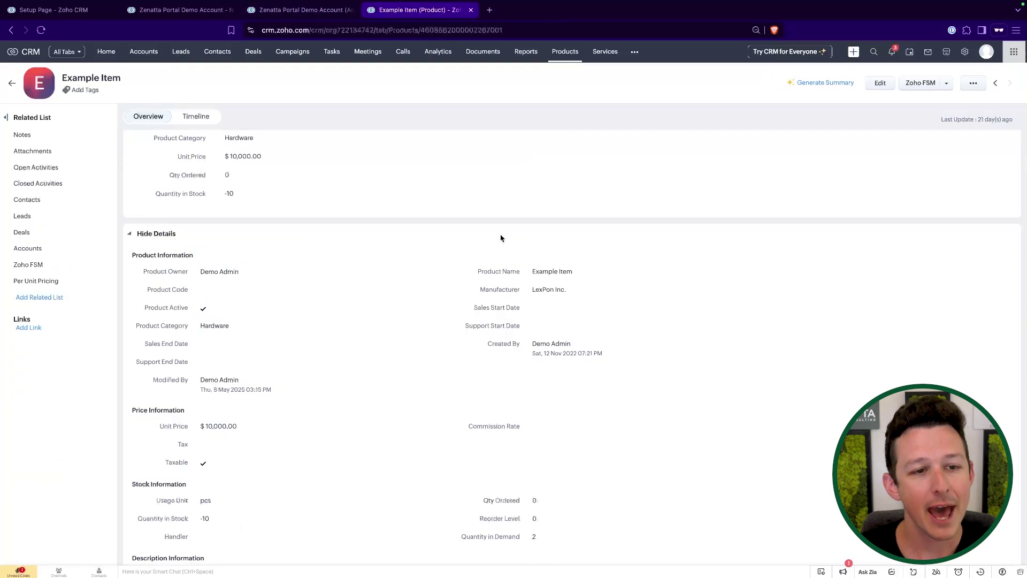
scroll(451, 395, "down", 1)
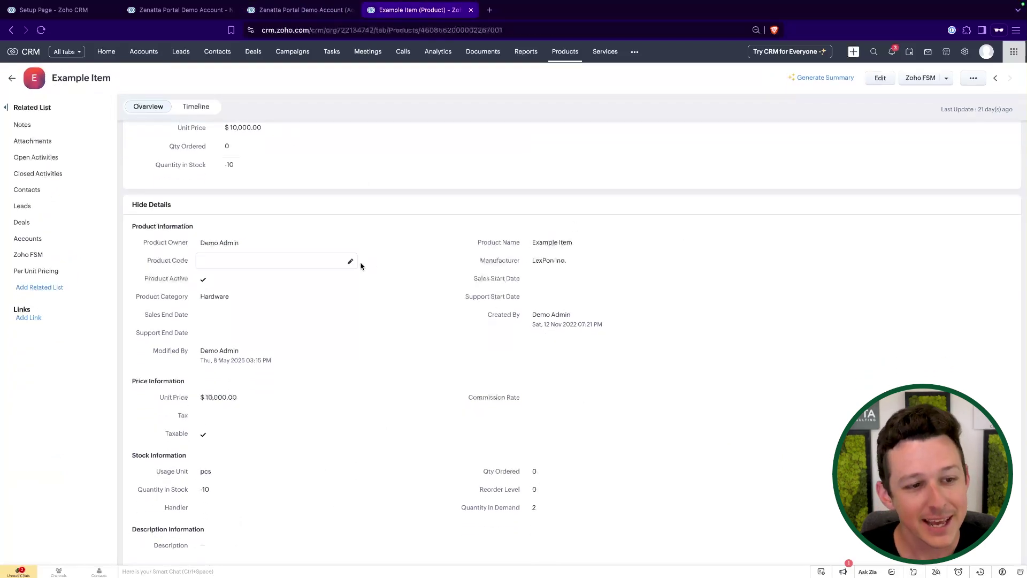
left_click_drag(132, 299, 257, 298)
left_click_drag(480, 260, 579, 262)
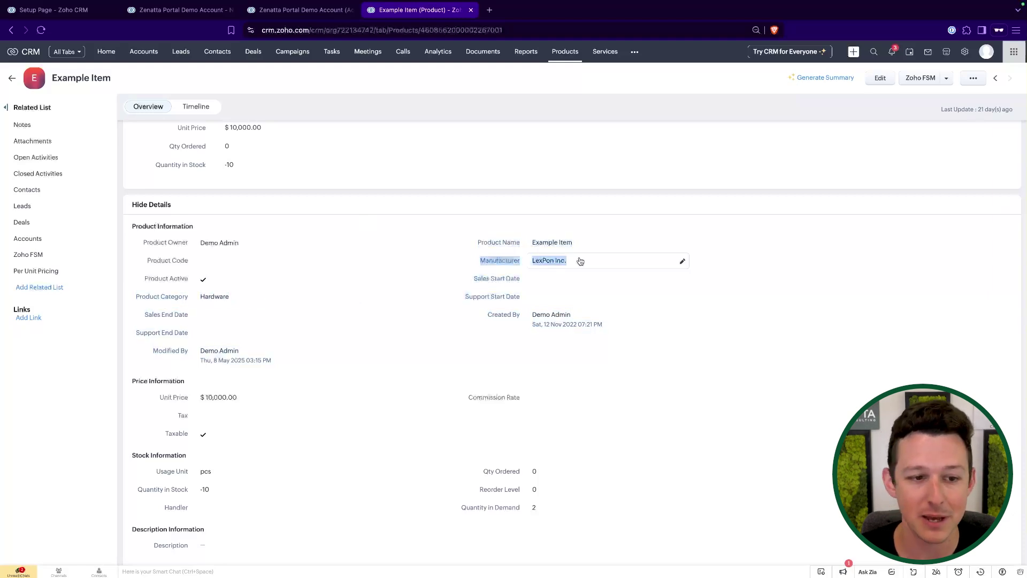
left_click(583, 174)
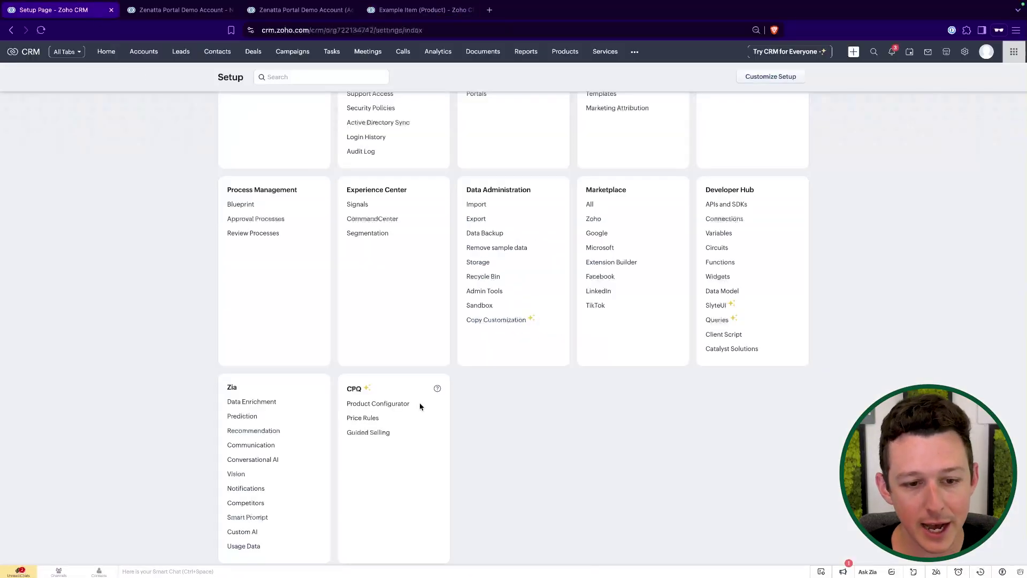
- Open the CPQ Product Configurator settings and read the description of suggesting products and making field updates
left_click(371, 404)
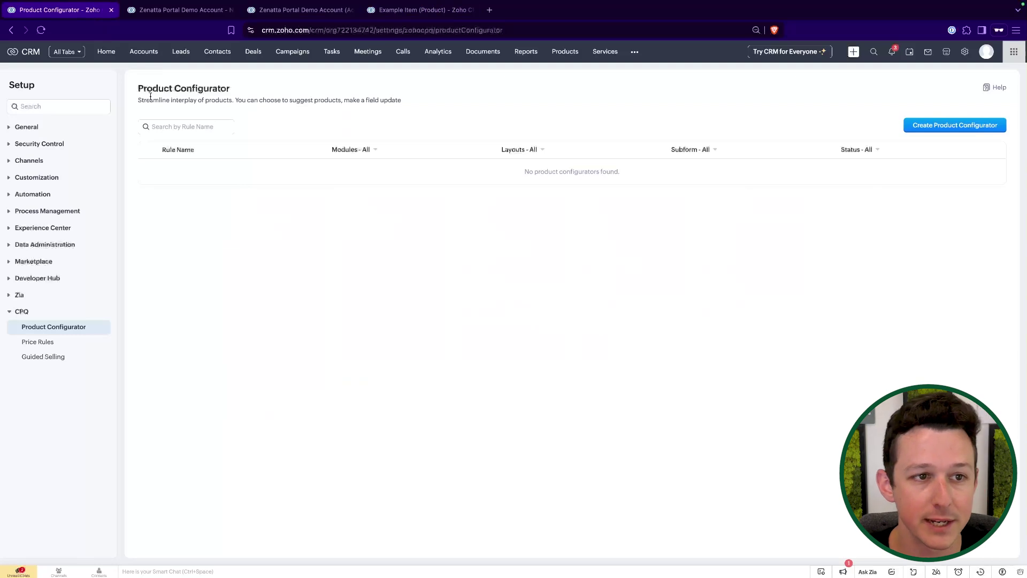
left_click_drag(139, 90, 270, 101)
left_click(173, 100)
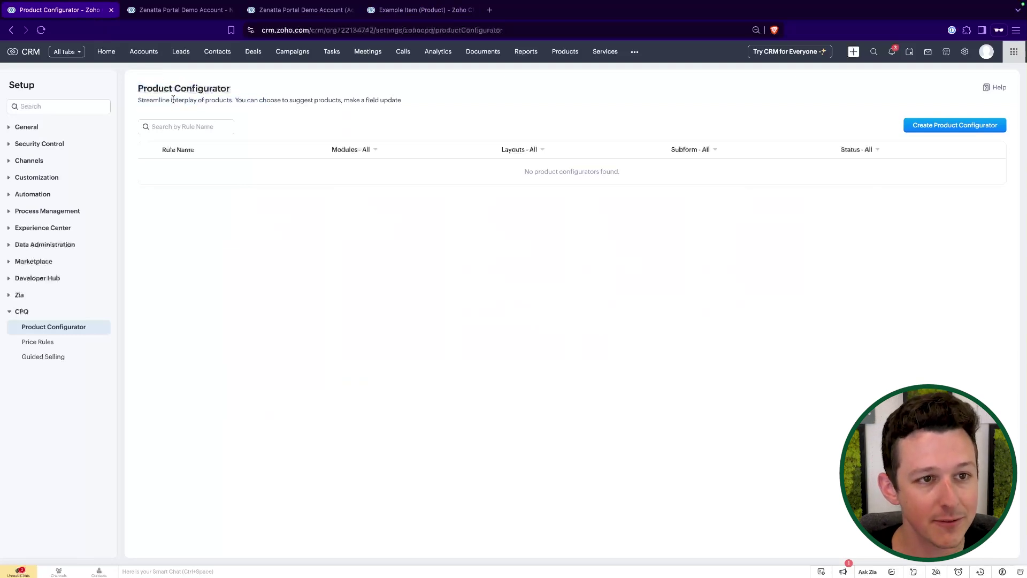
left_click_drag(175, 92, 230, 92)
left_click(242, 95)
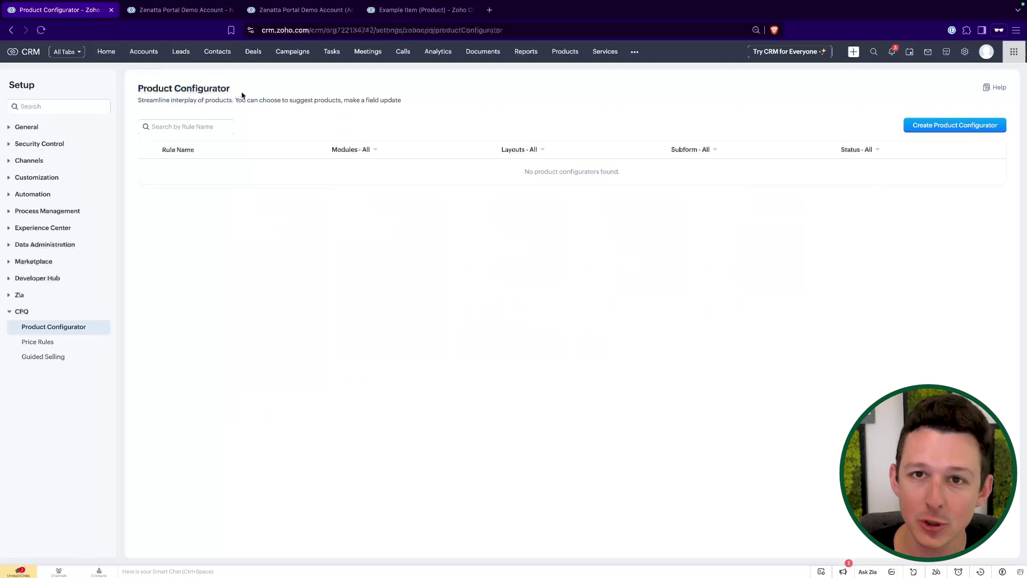
double_click(211, 91)
left_click(210, 91)
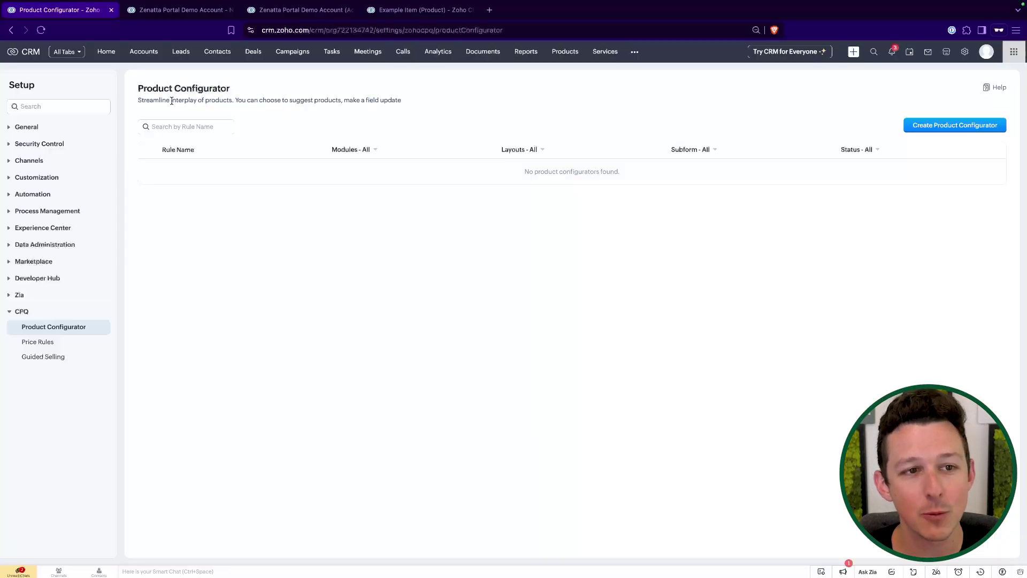
left_click_drag(165, 101, 225, 99)
left_click(230, 98)
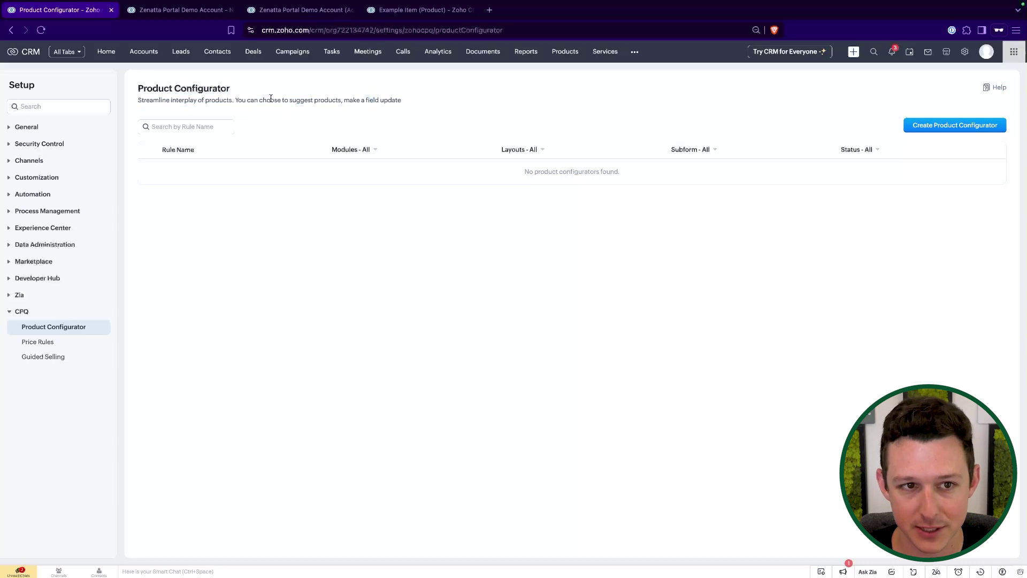
left_click_drag(290, 101, 338, 101)
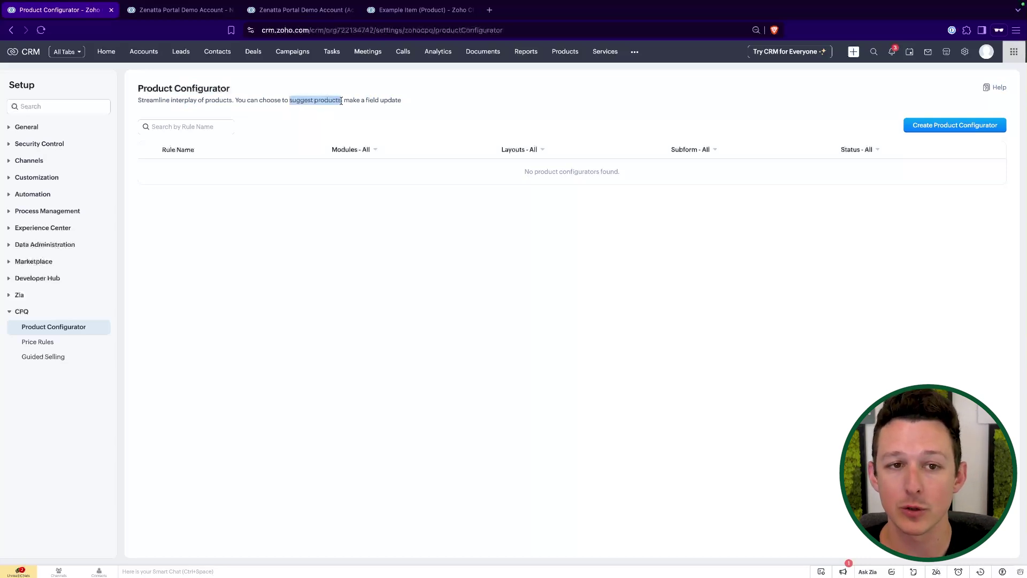
left_click(343, 101)
left_click_drag(346, 101, 445, 103)
left_click(446, 104)
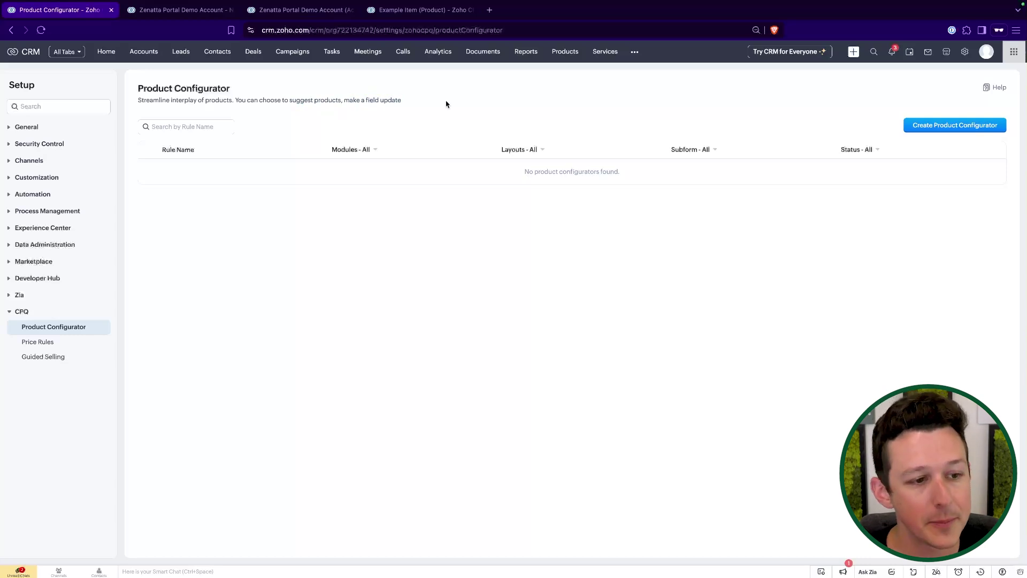
- Read the descriptions on the Price Rules and Guided Selling settings pages
left_click(36, 343)
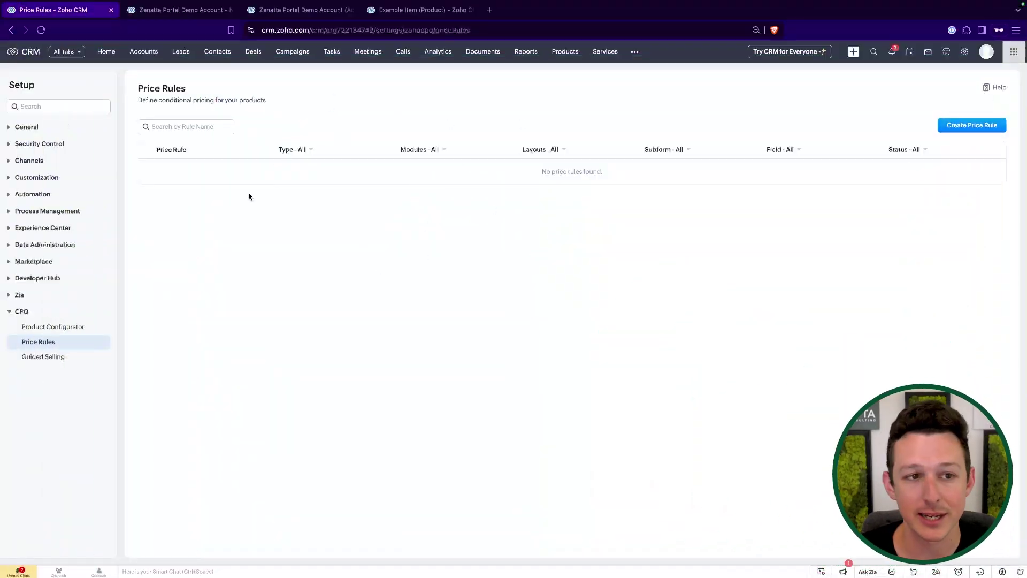
left_click_drag(140, 90, 305, 200)
left_click(307, 202)
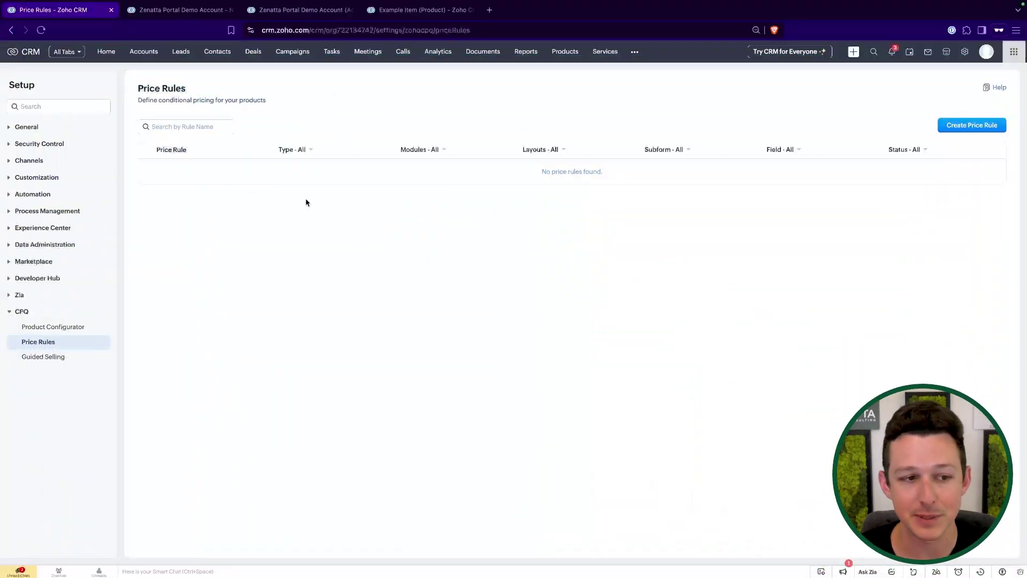
left_click(57, 357)
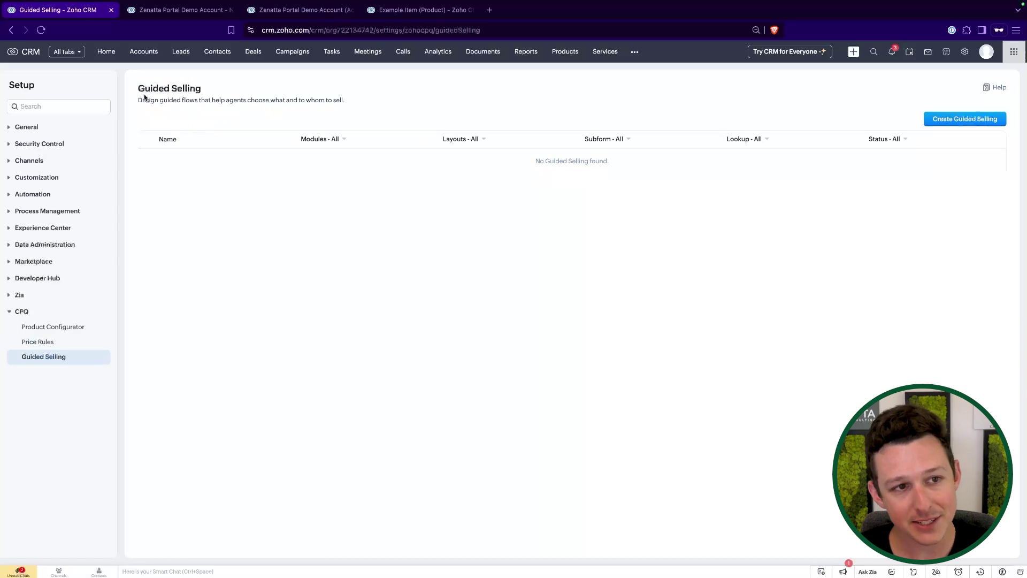
left_click_drag(145, 96, 417, 117)
left_click(418, 118)
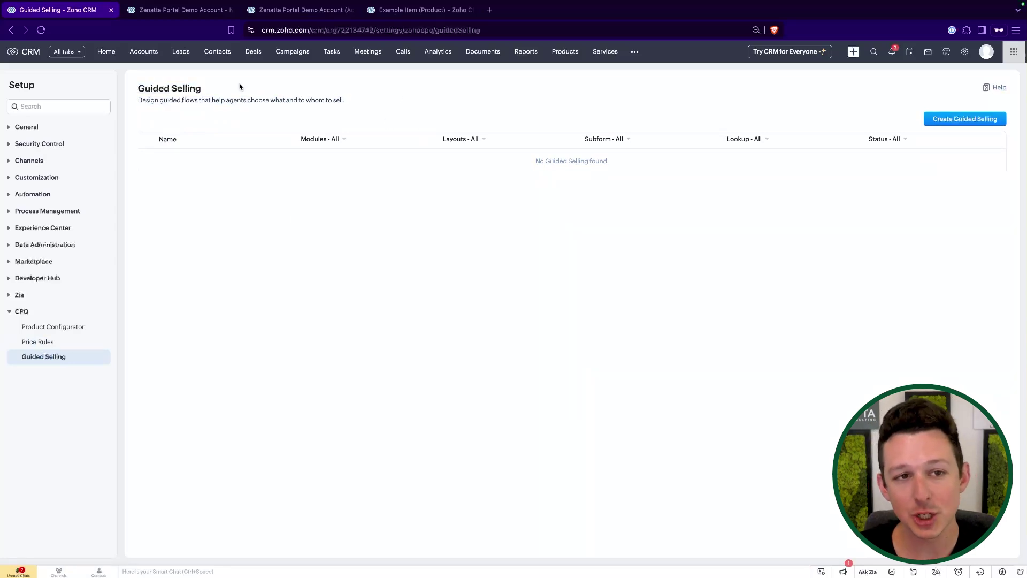
- Compare the Example Item's category and manufacturer fields with the Guided Selling description of what agents choose to sell
left_click(440, 15)
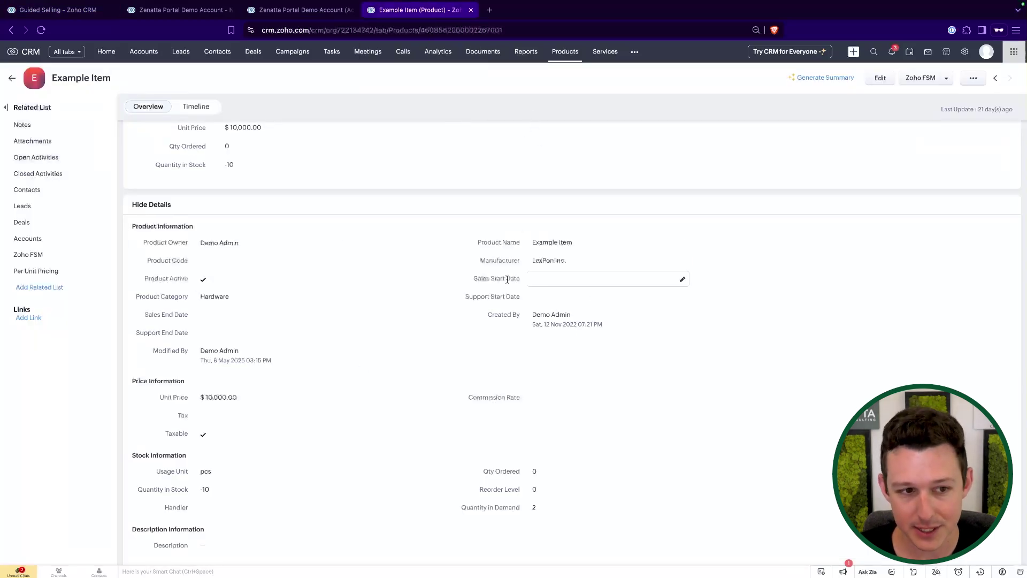
left_click_drag(135, 298, 248, 301)
left_click_drag(476, 261, 591, 262)
left_click(550, 157)
left_click(92, 16)
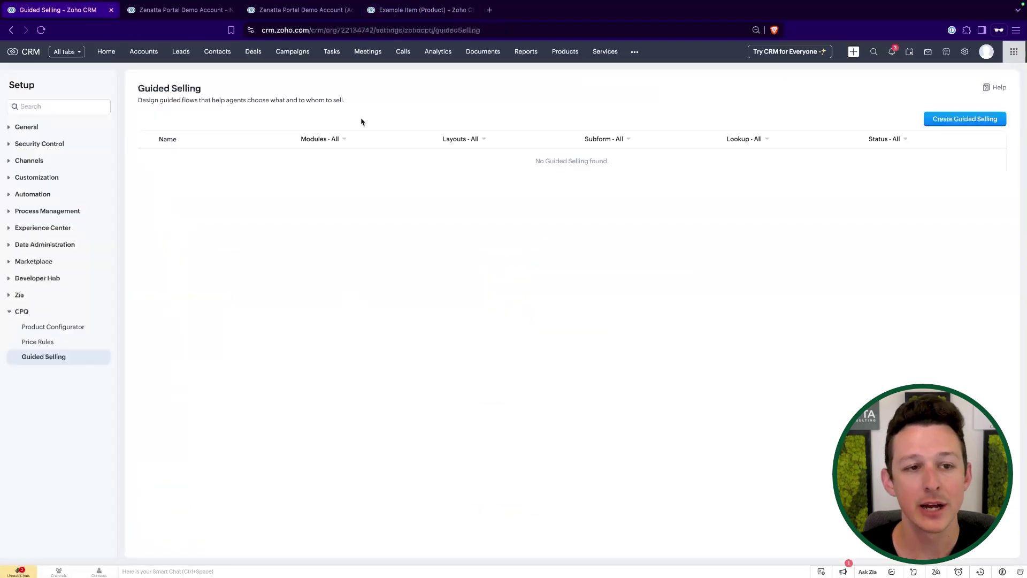
left_click_drag(148, 101, 294, 111)
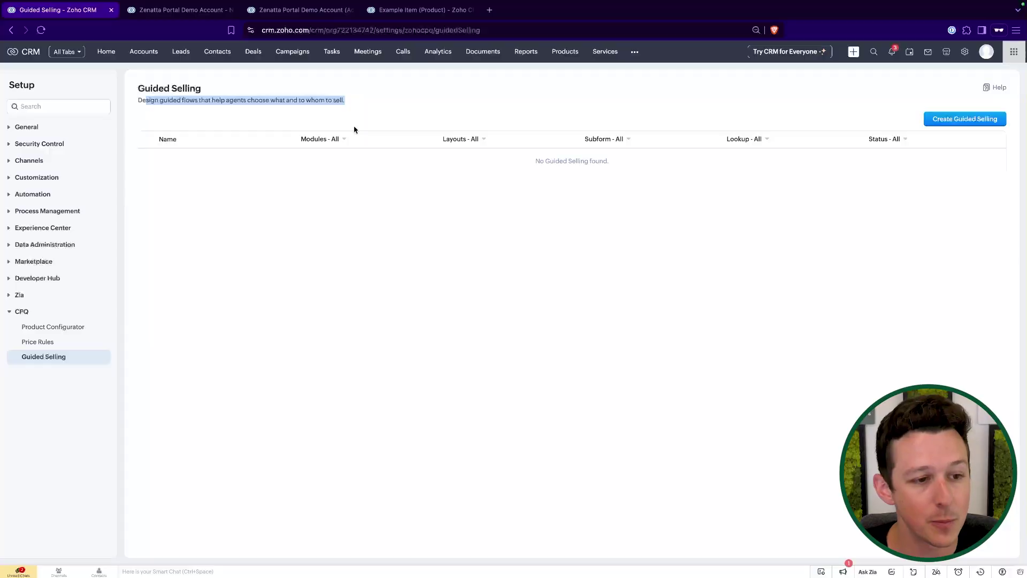
- Create a product configurator named "Example Configurator" for the Quotes module
left_click(56, 328)
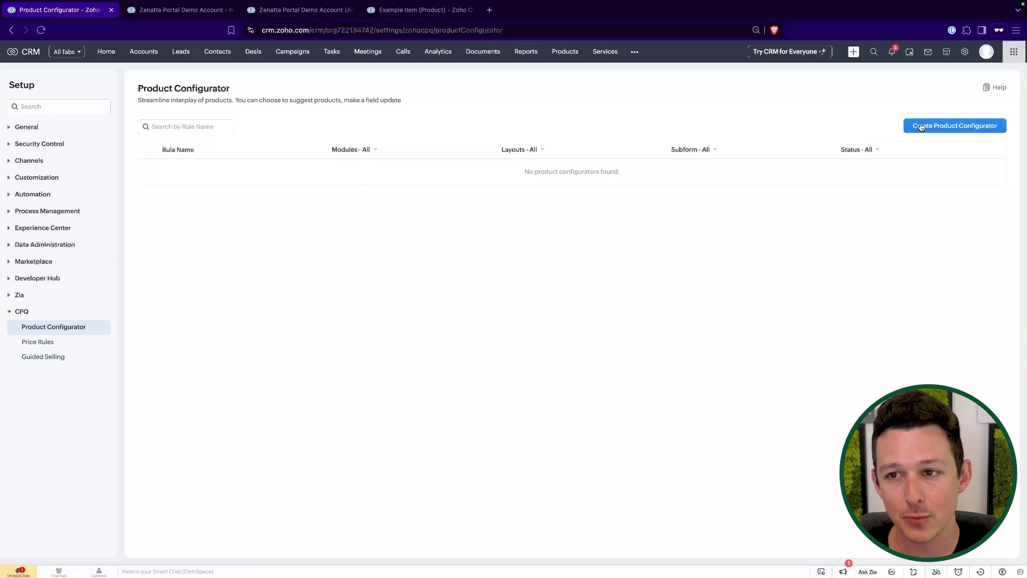
left_click(947, 125)
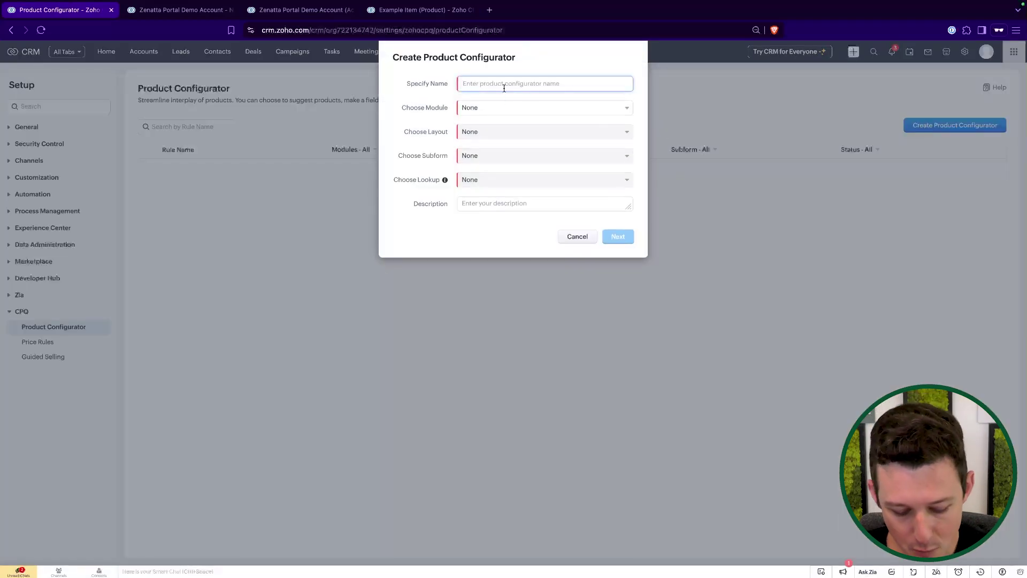
type("Example Configurator")
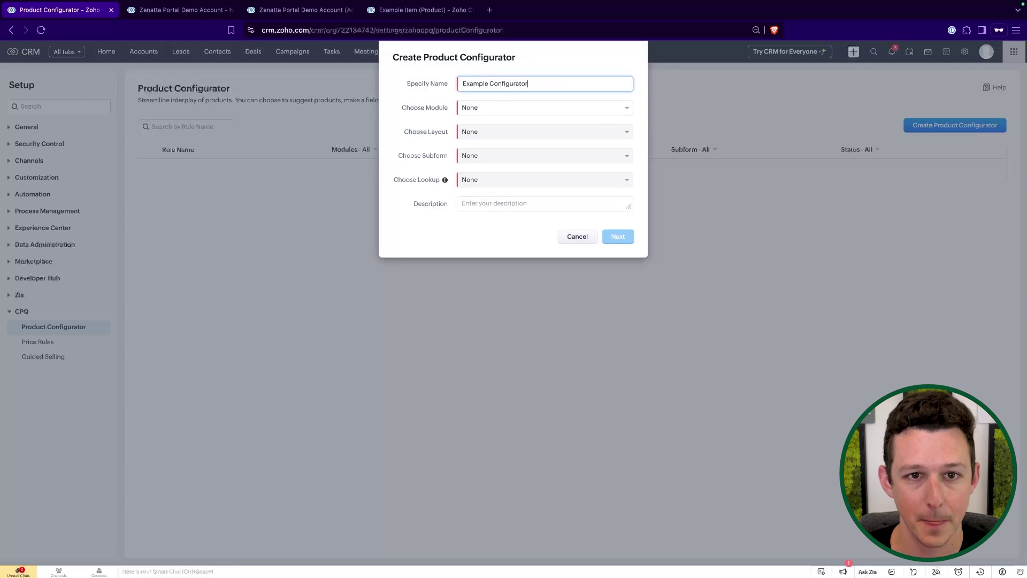
left_click(494, 107)
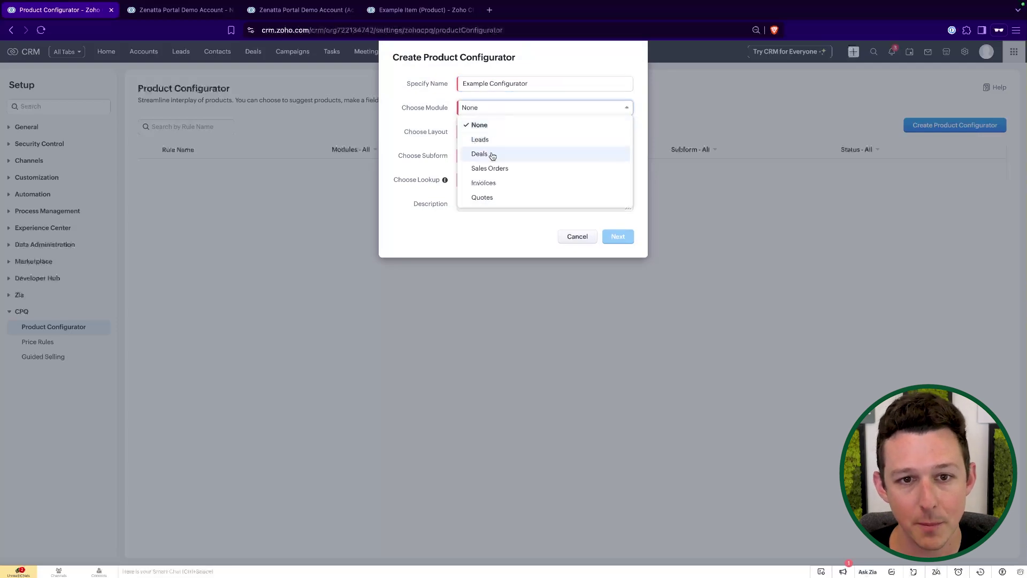
left_click(488, 198)
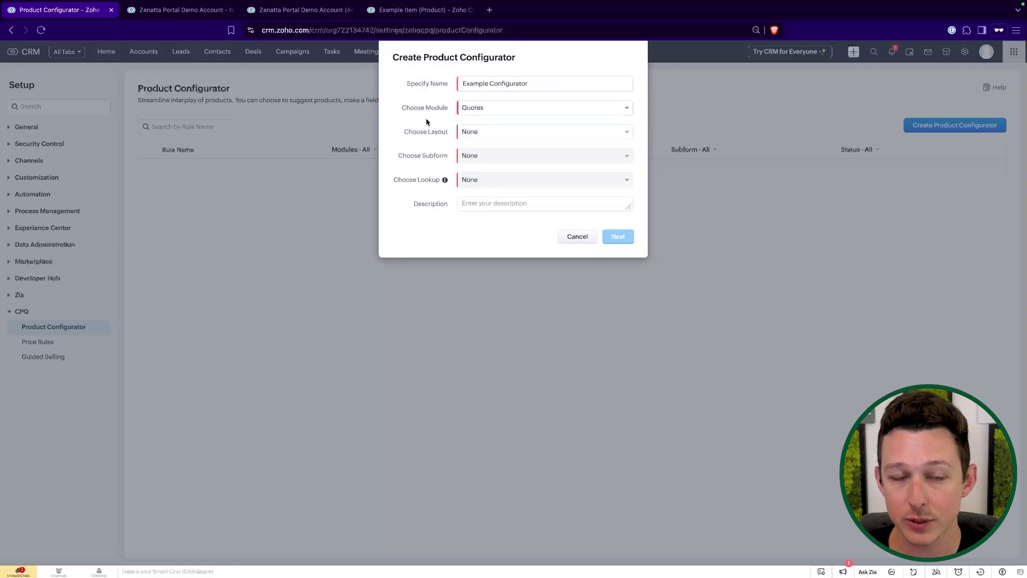
left_click(501, 108)
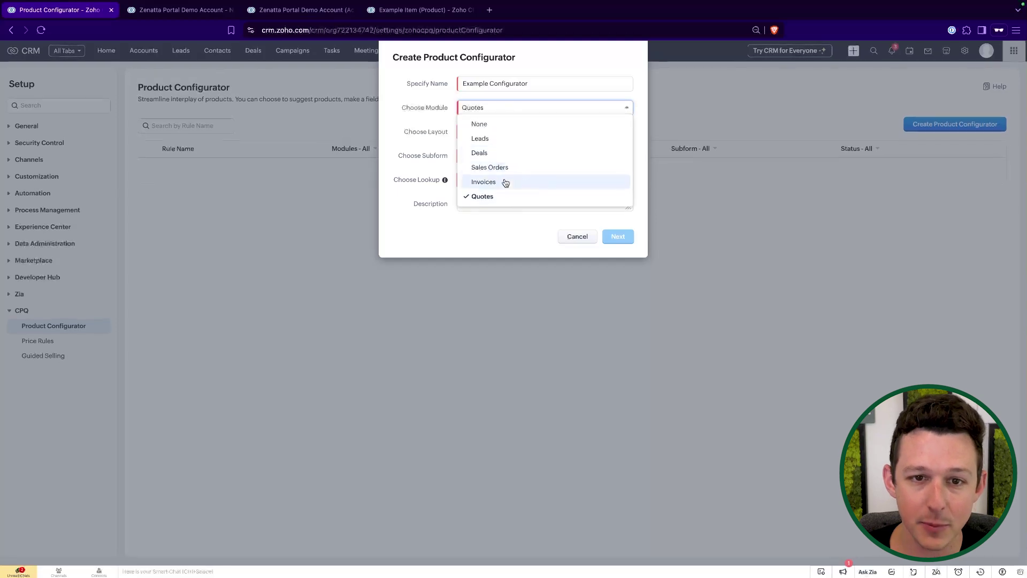
left_click(413, 125)
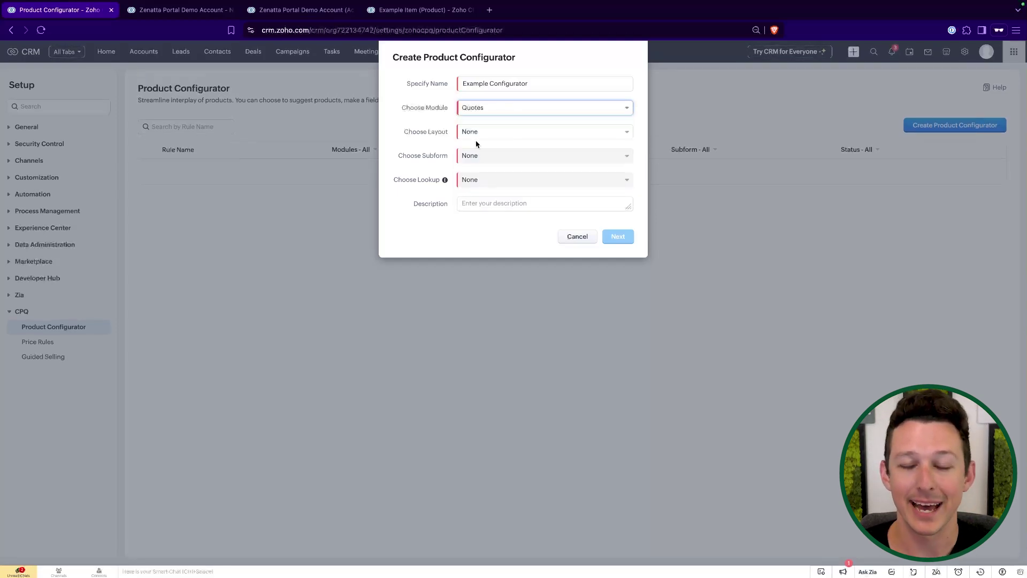
- Set the configurator's layout to Standard and its subform to Quoted Items, and continue to the rule editor
left_click(506, 131)
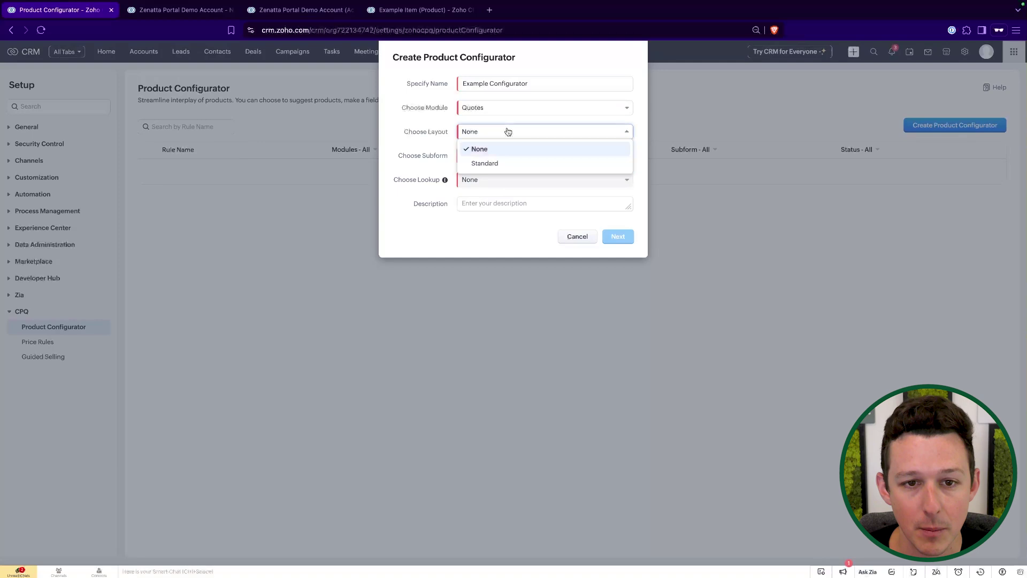
left_click(496, 162)
left_click(482, 155)
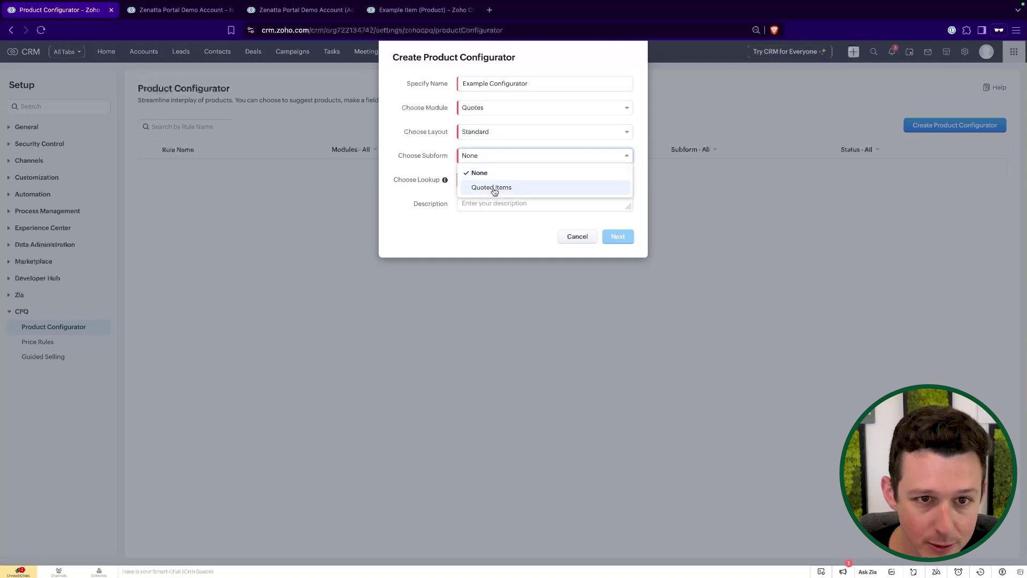
left_click(493, 188)
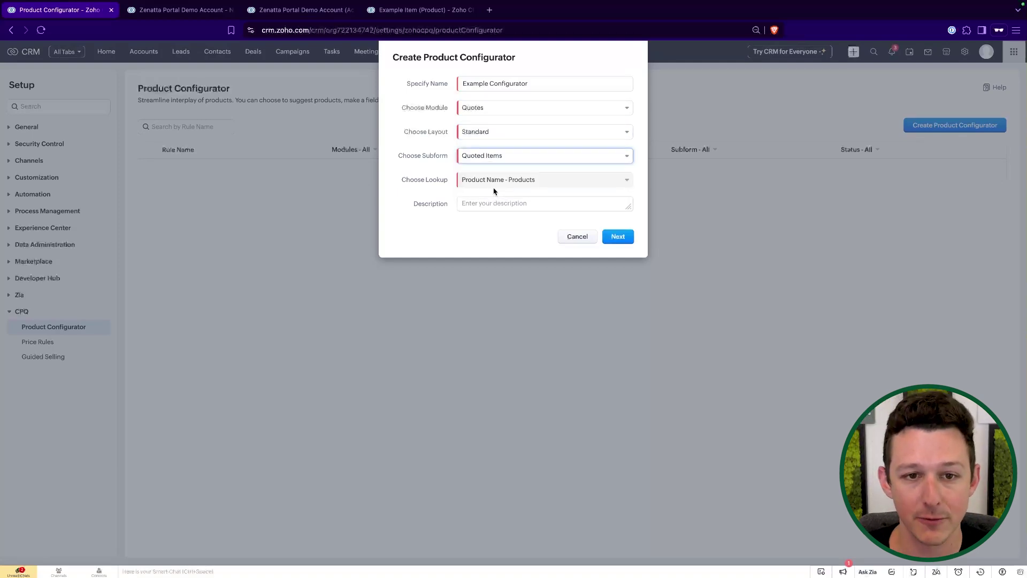
left_click(618, 237)
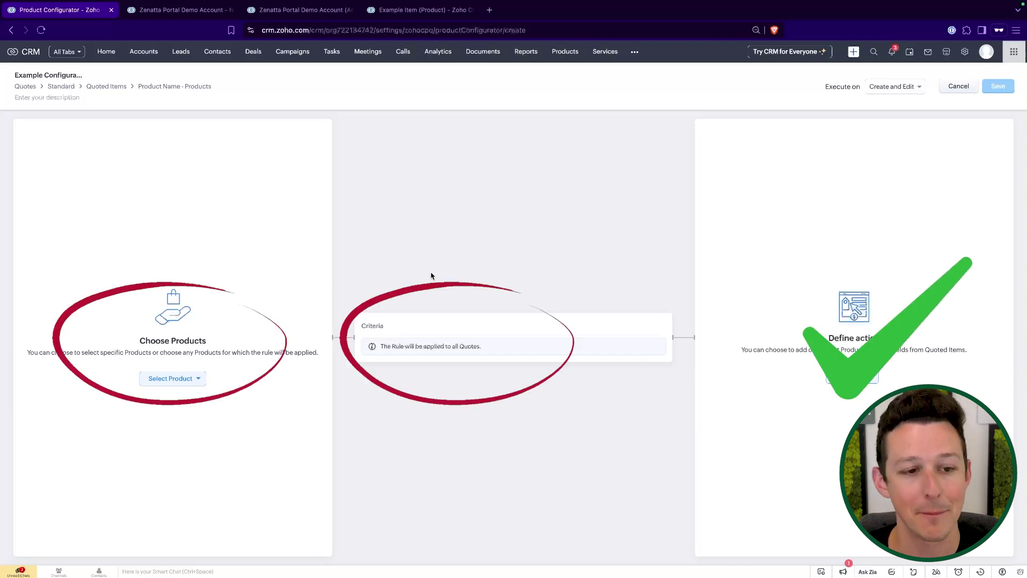
- Choose Example Item as the specific product the rule applies to
left_click(172, 378)
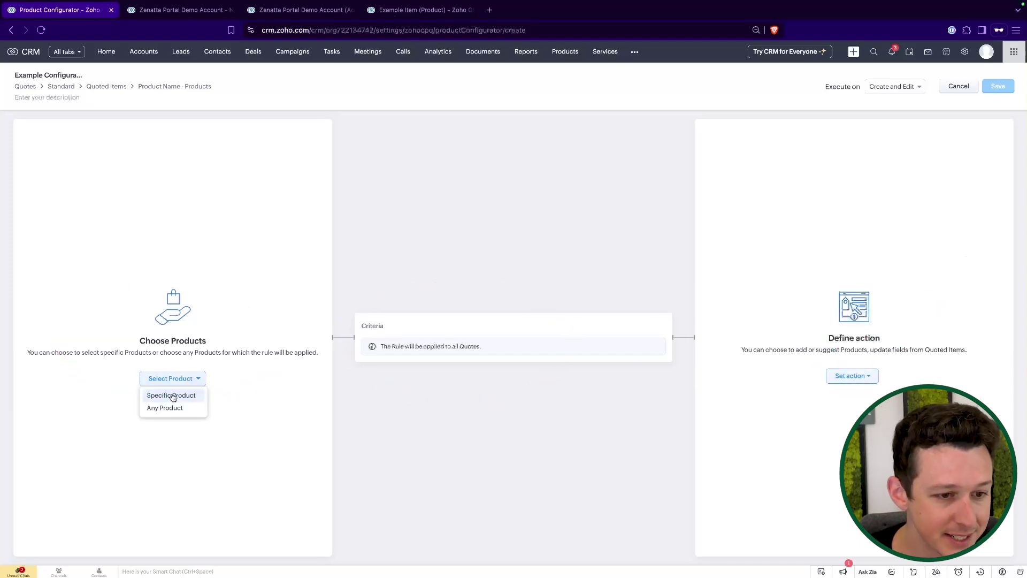
left_click(172, 395)
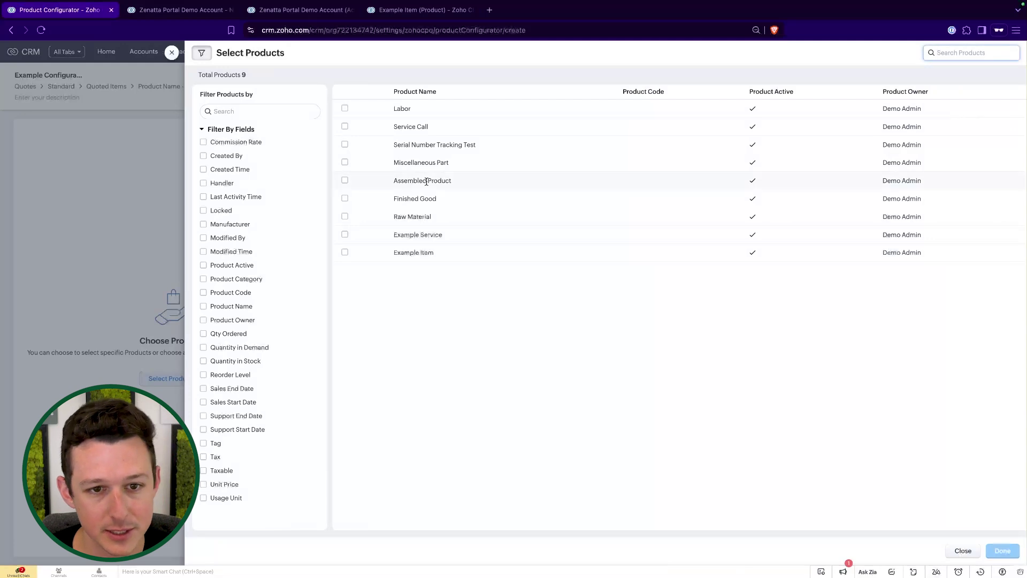
left_click(344, 253)
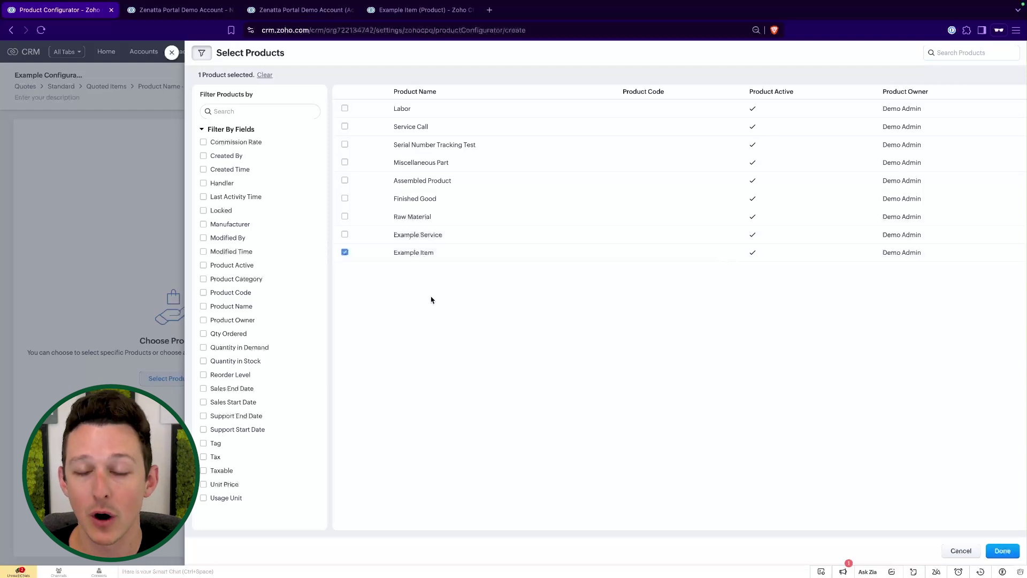
left_click(1001, 550)
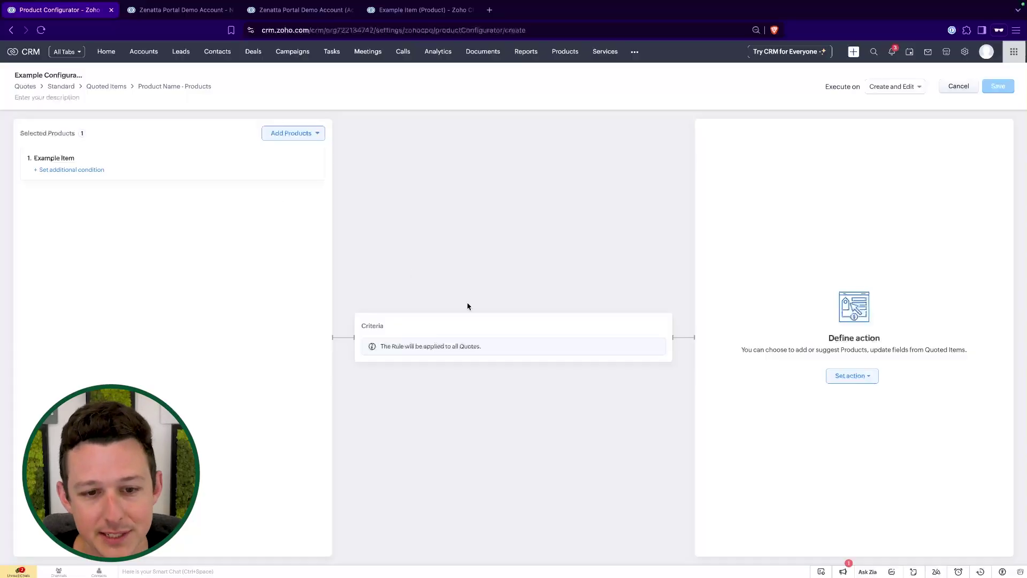
left_click(658, 327)
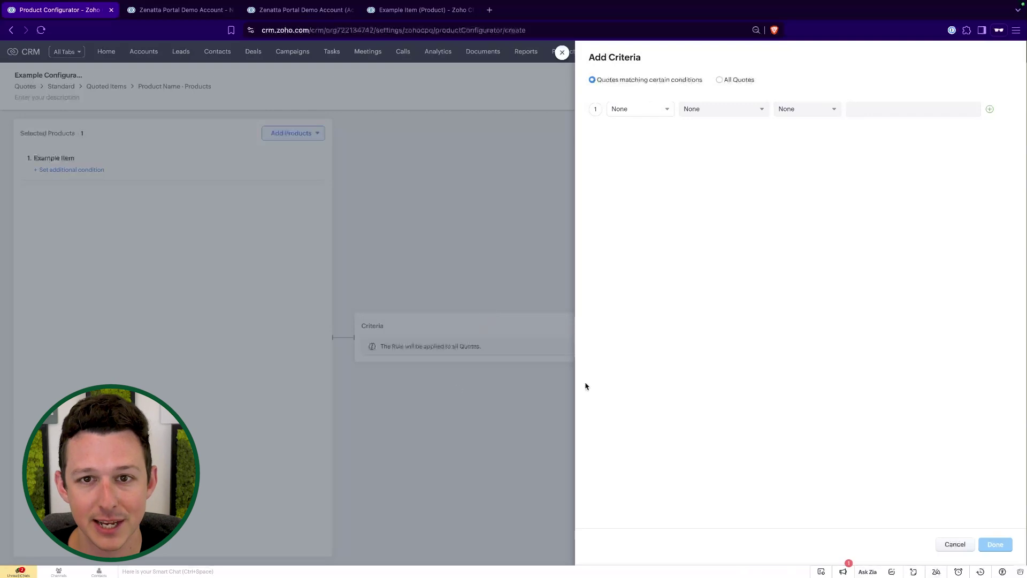
left_click(561, 53)
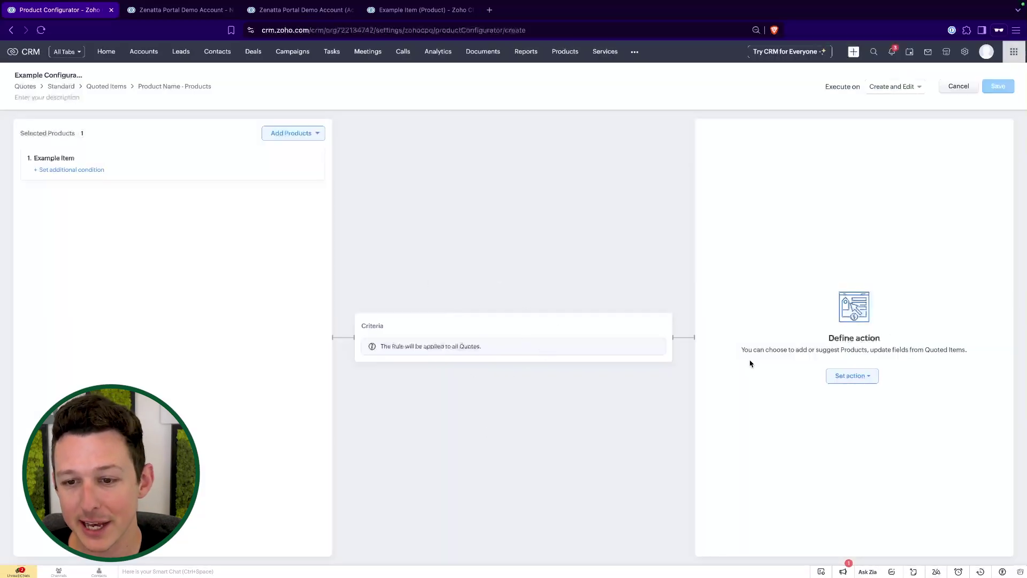
left_click_drag(878, 351, 874, 354)
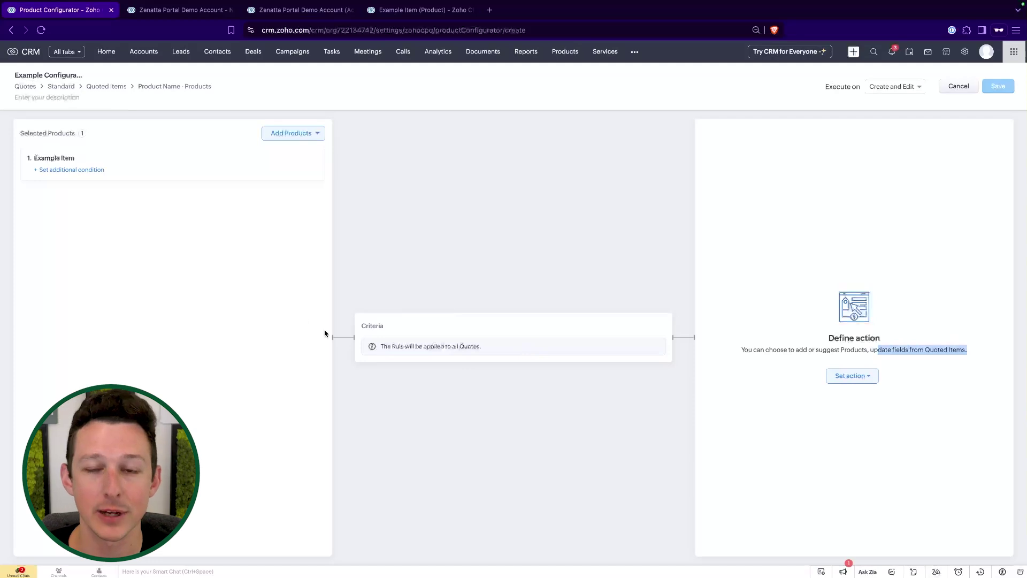
- Define a criterion for quotes whose related account's Industry is ASP (Application Service Provider)
left_click(659, 330)
left_click(643, 109)
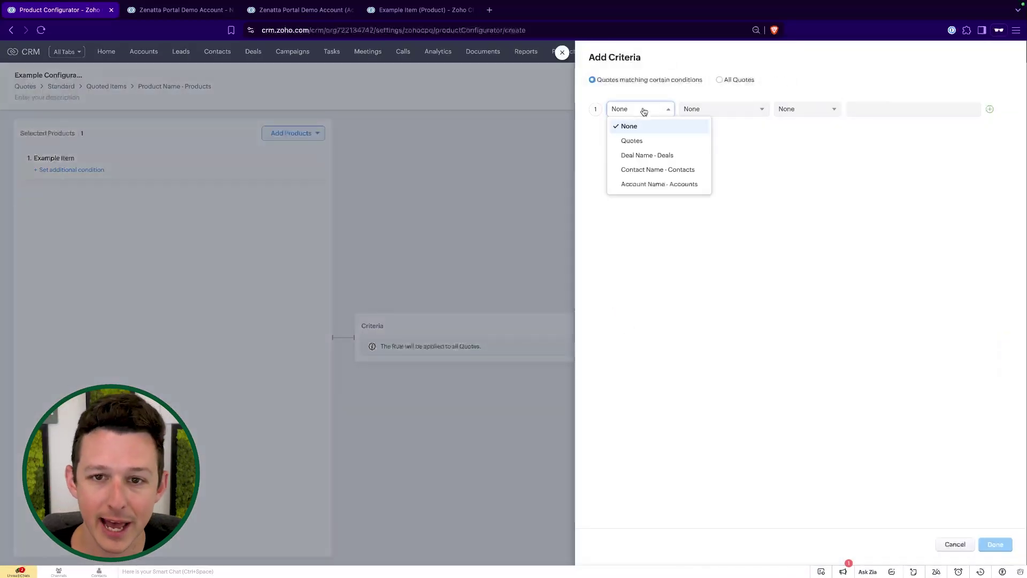
left_click(650, 184)
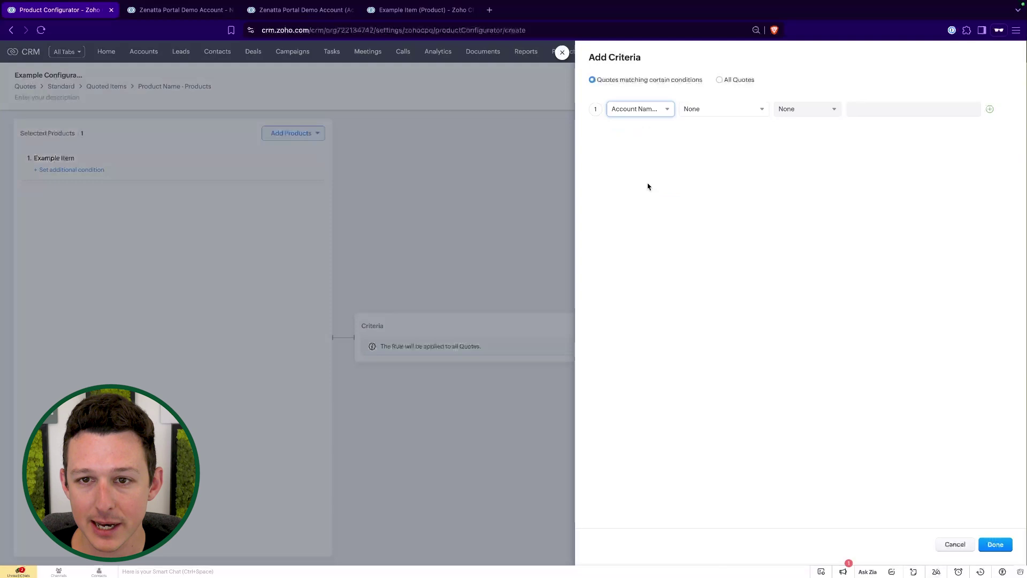
left_click(726, 117)
type("ind")
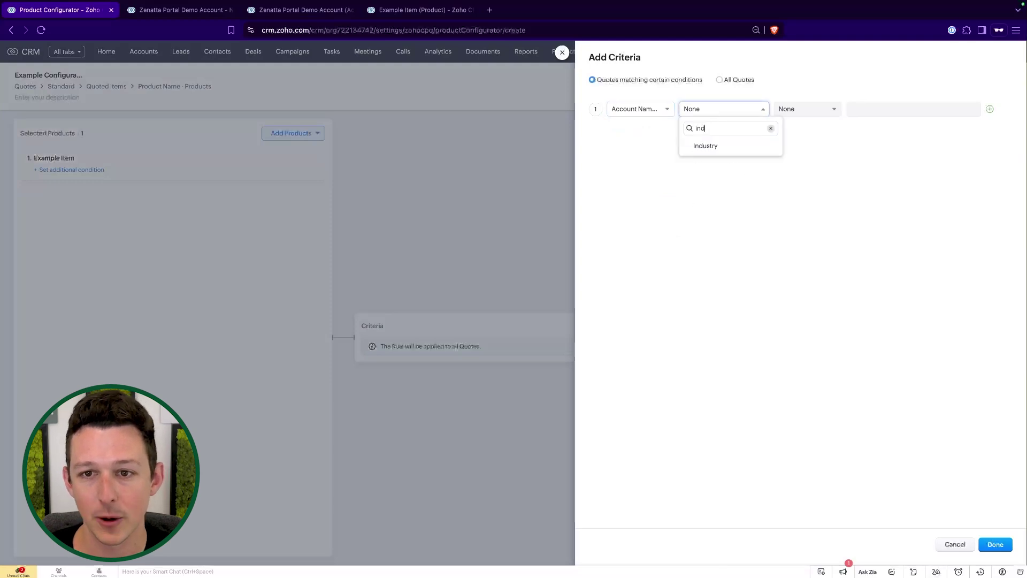
left_click(726, 152)
left_click(816, 109)
left_click(824, 140)
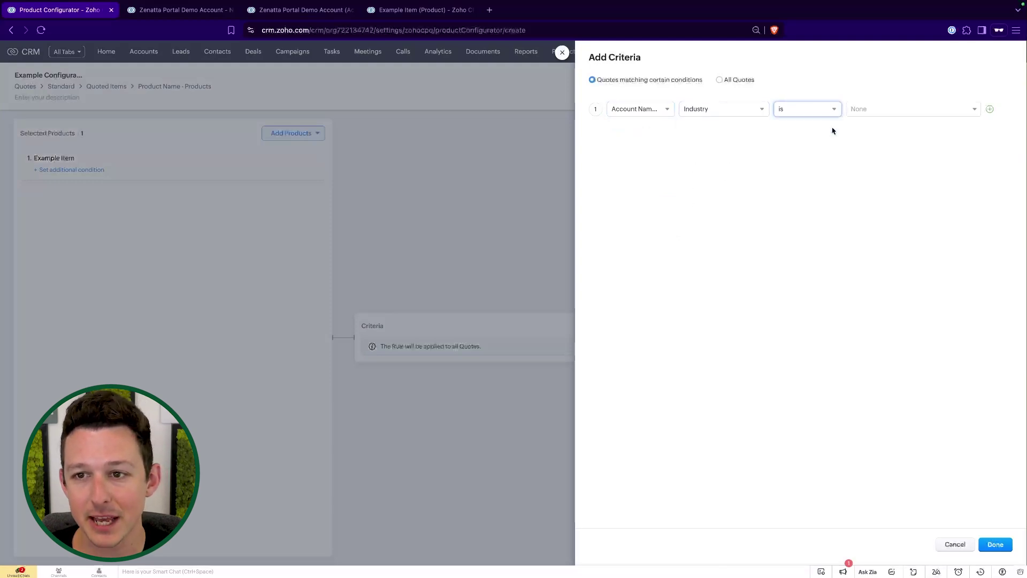
left_click(864, 110)
left_click(875, 127)
left_click(788, 179)
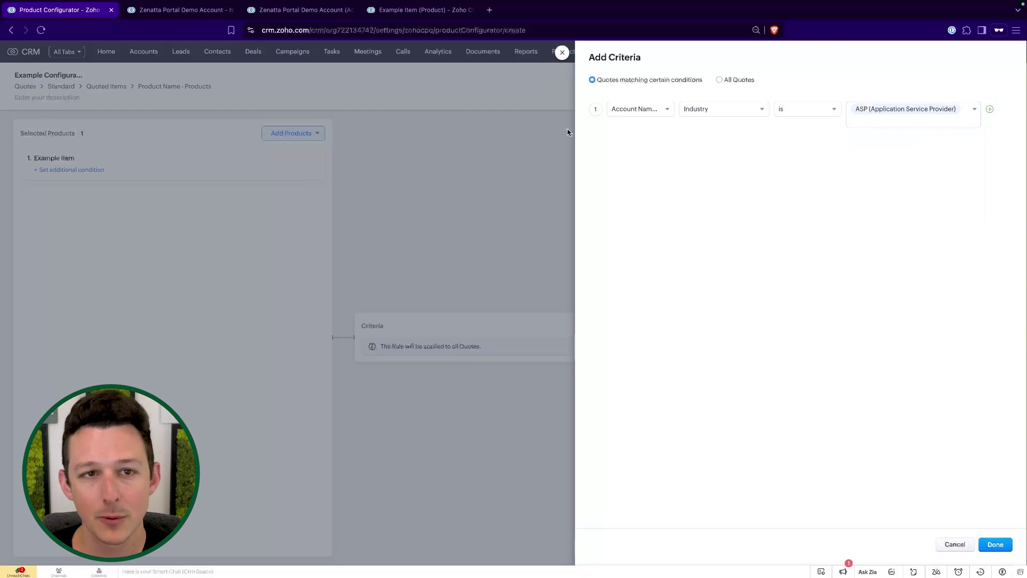
- Check the Industry field on the Zenatta Portal Demo Account record, return to the configurator and confirm the rule's criteria
left_click(330, 10)
scroll(234, 259, "down", 1)
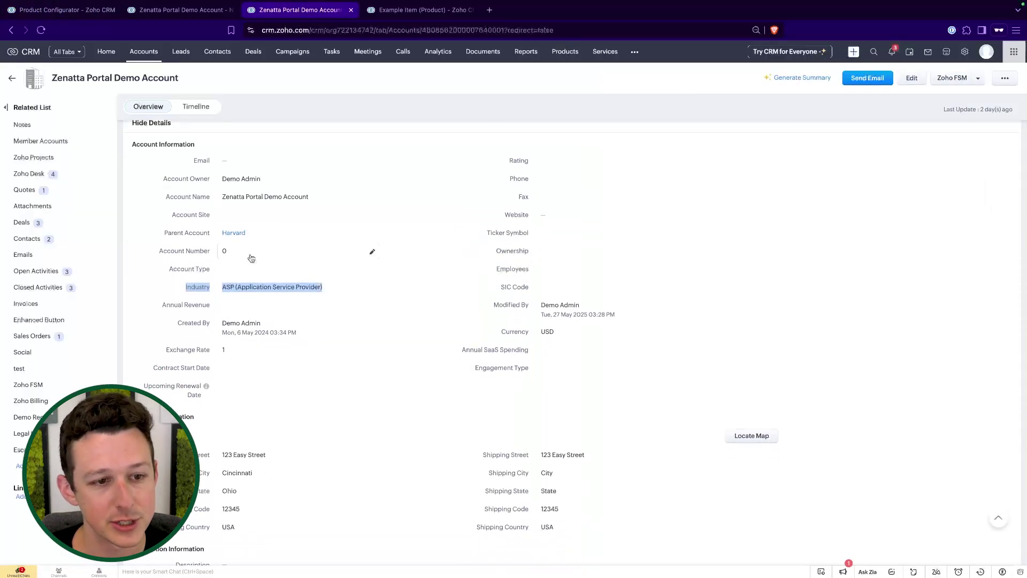
left_click_drag(337, 292, 179, 295)
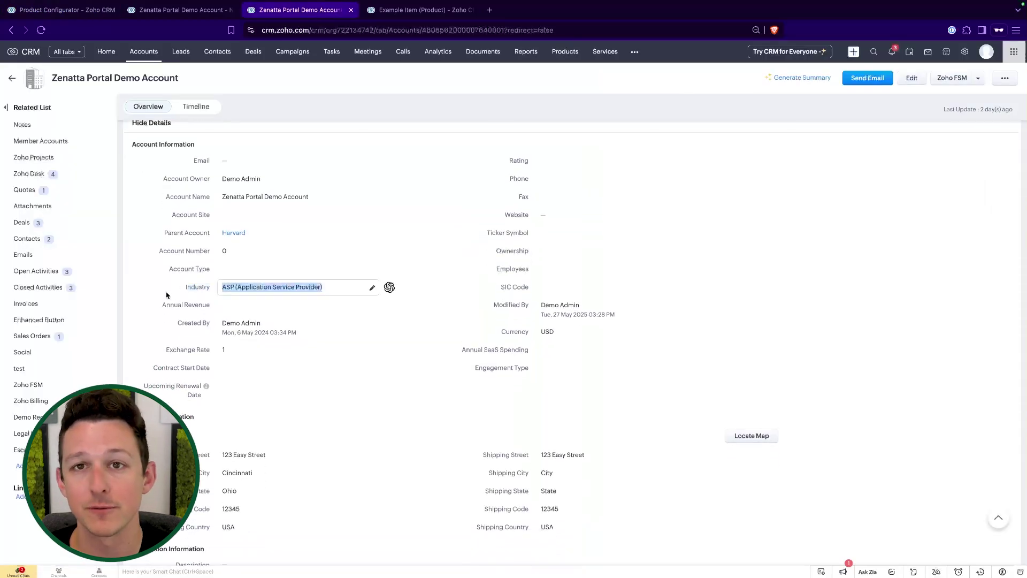
left_click(53, 10)
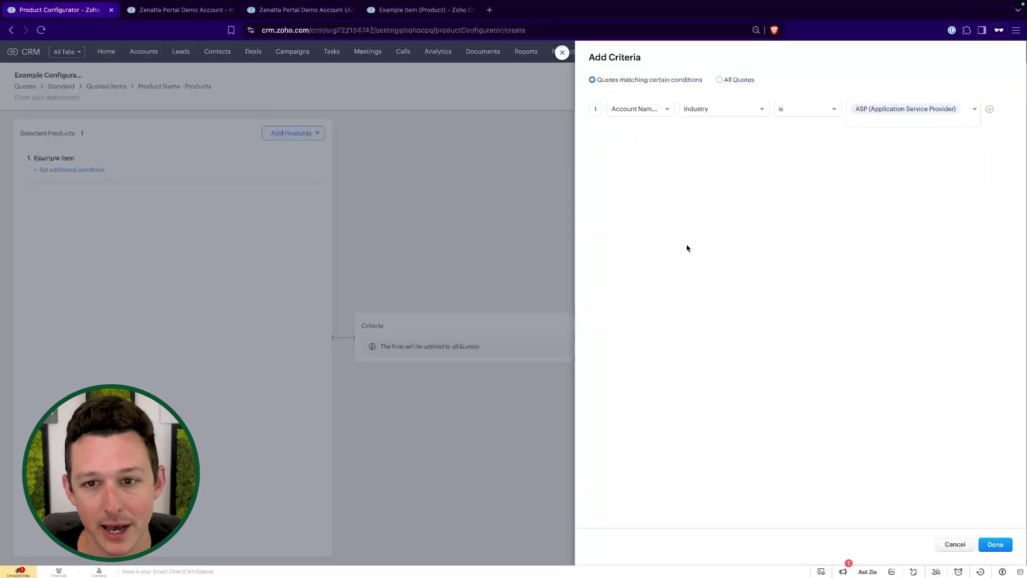
left_click(994, 544)
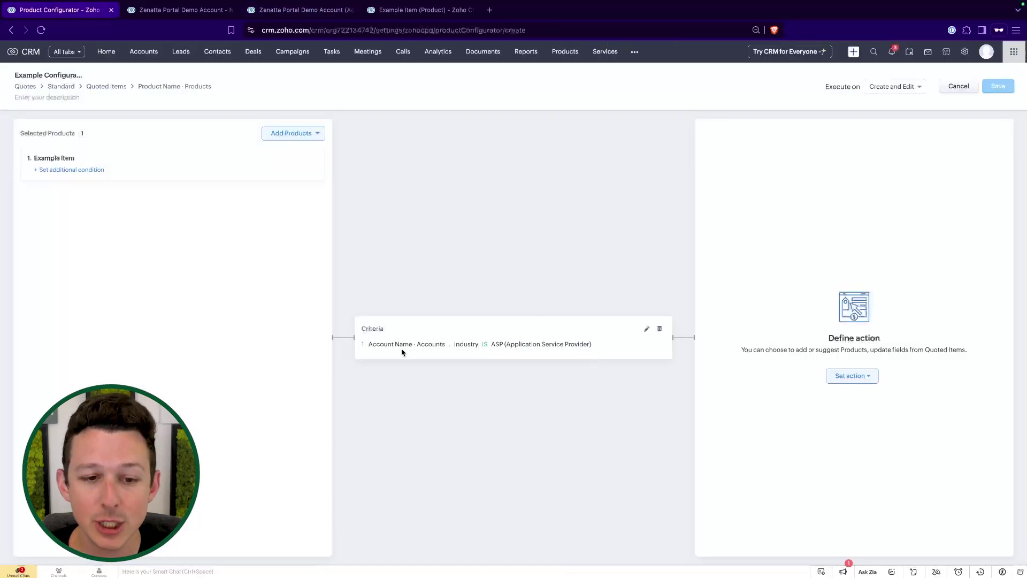
left_click_drag(369, 343, 544, 342)
left_click(543, 343)
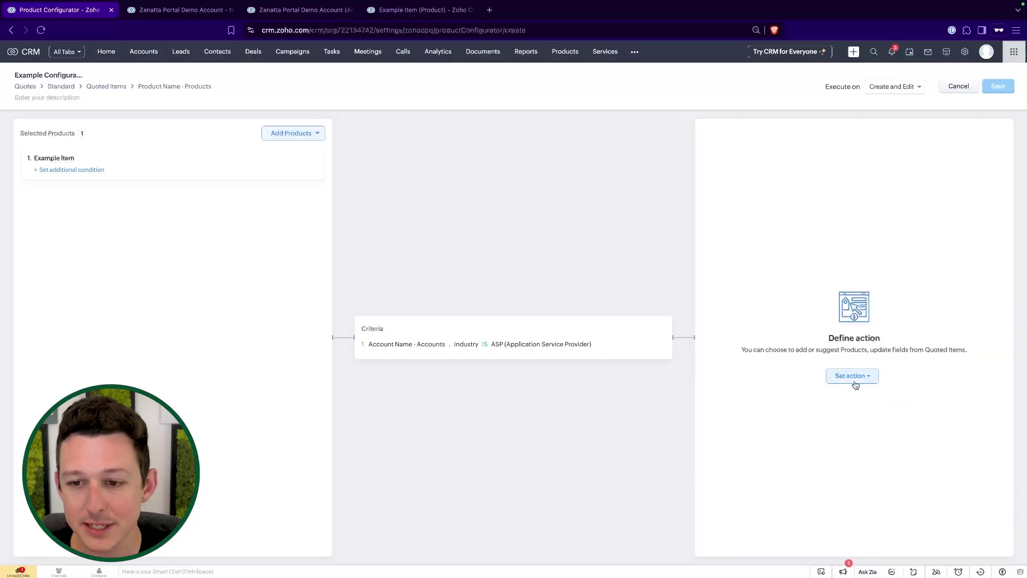
- Define an action that adds Example Service as a mandatory product and proceed to its value settings
left_click(856, 377)
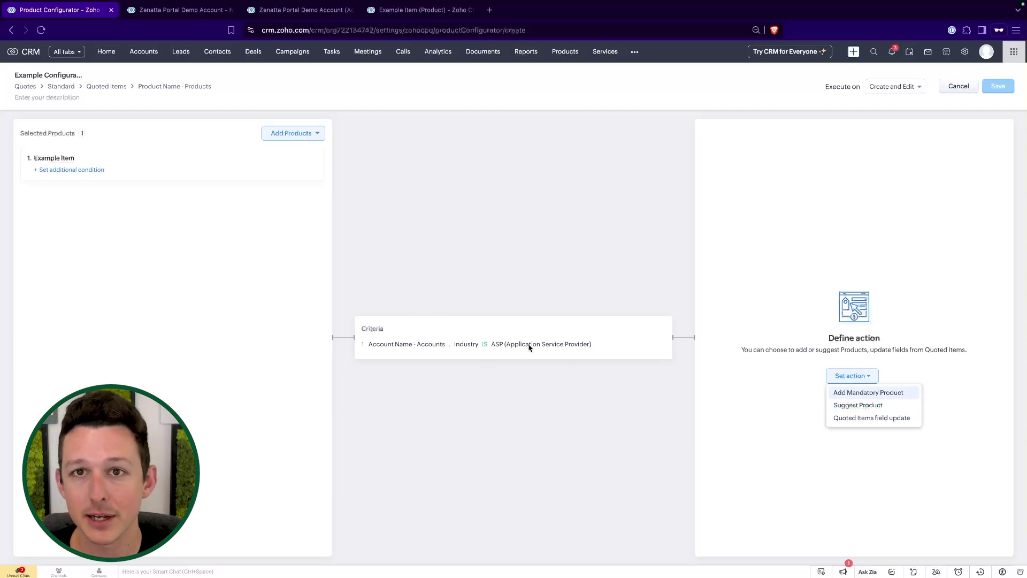
left_click(860, 397)
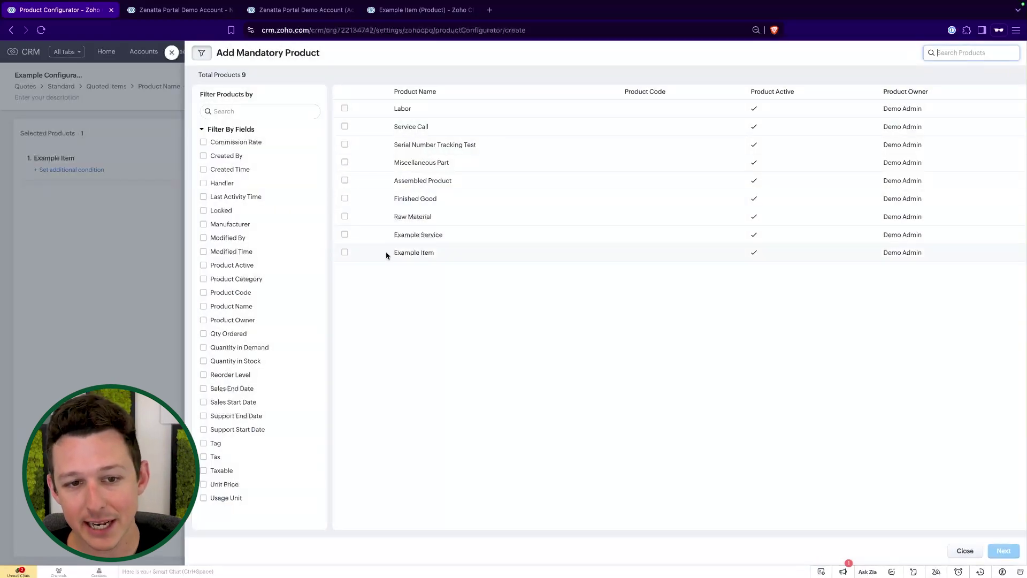
left_click_drag(386, 255, 466, 255)
left_click(466, 292)
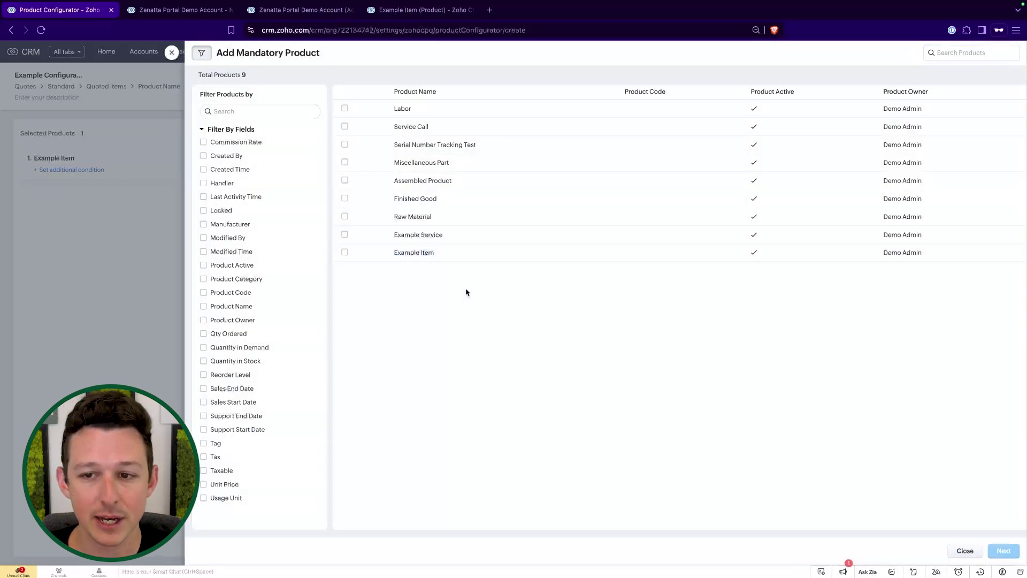
left_click(345, 235)
left_click(1001, 548)
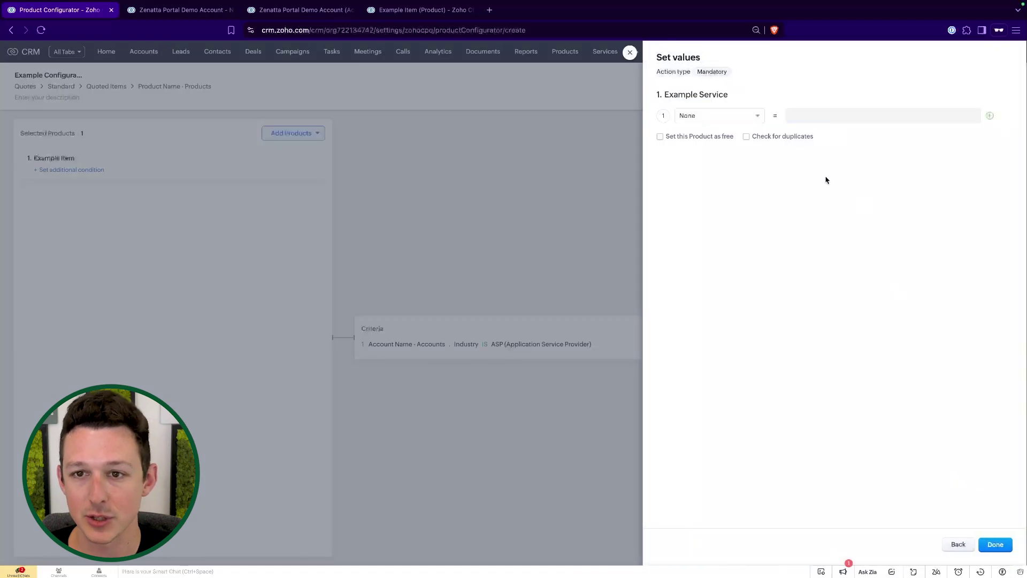
- Set Example Service's Quantity to take its value from the quoted items
left_click(755, 116)
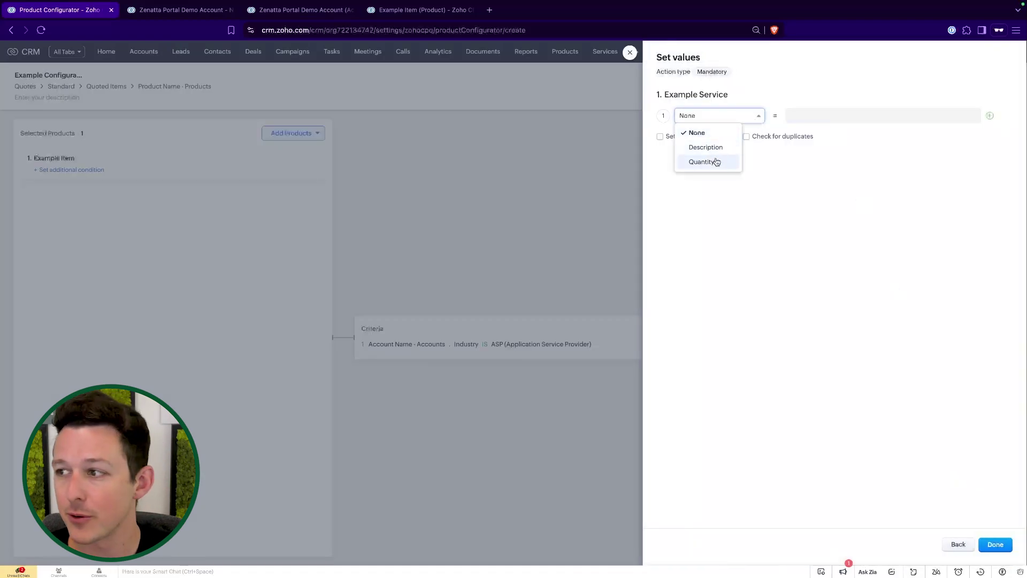
left_click(715, 165)
left_click(822, 115)
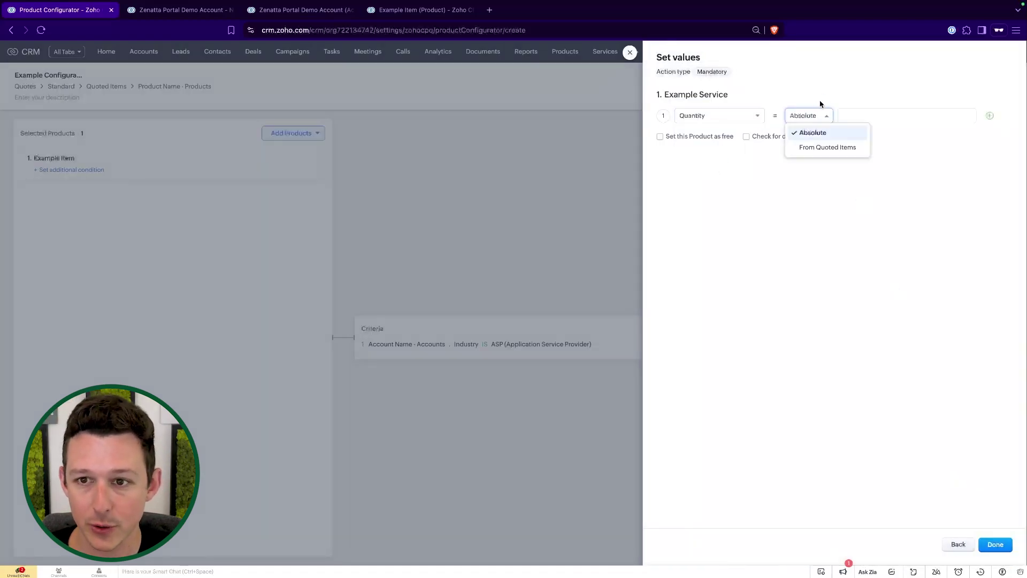
left_click(816, 142)
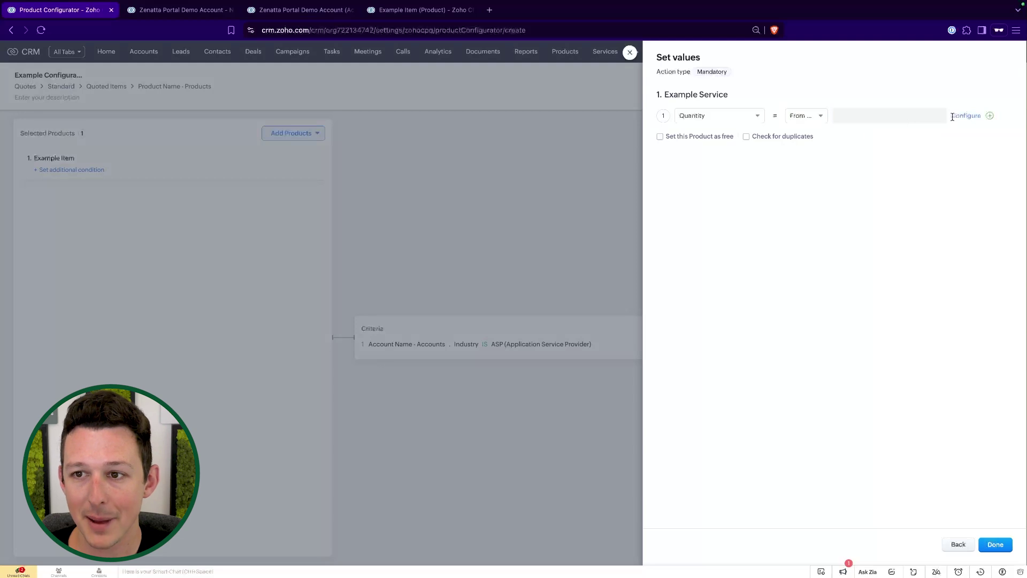
left_click(958, 115)
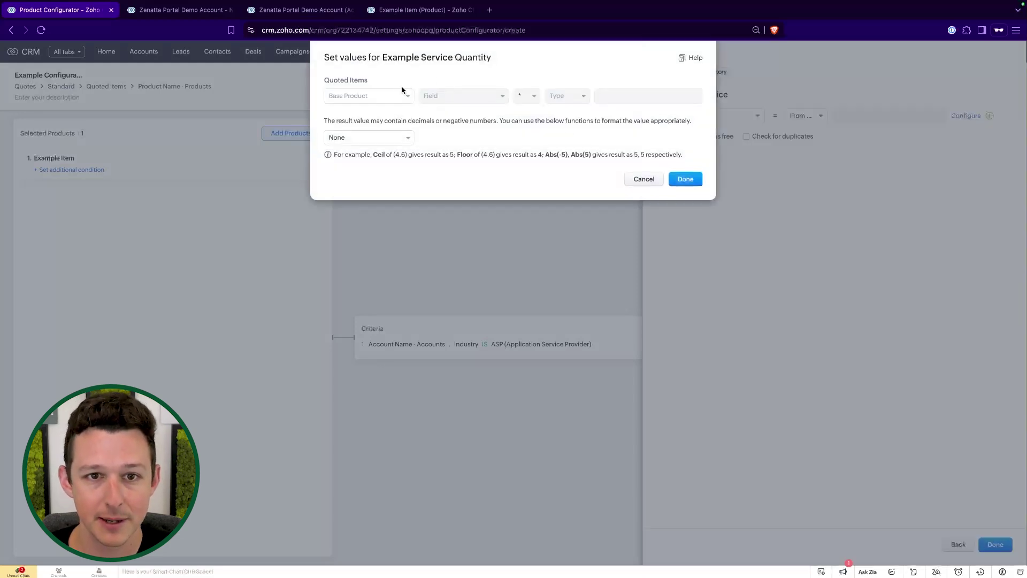
left_click(406, 138)
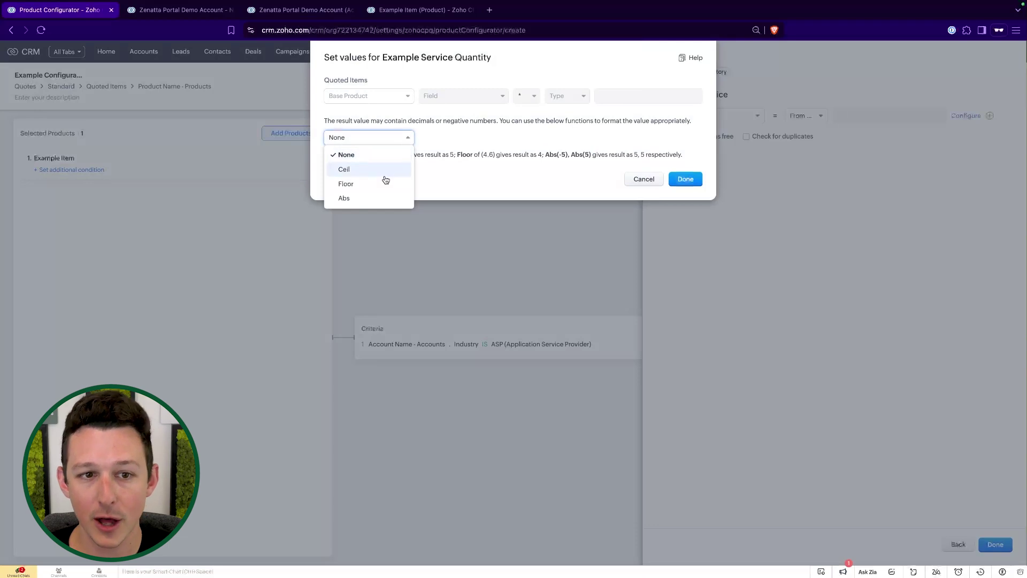
left_click(509, 148)
left_click(646, 179)
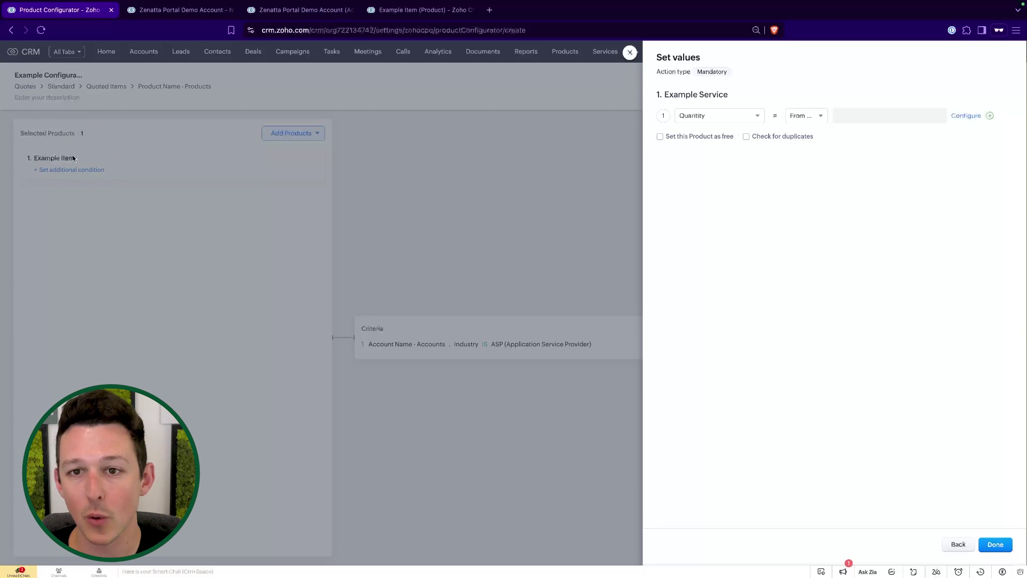
left_click(814, 115)
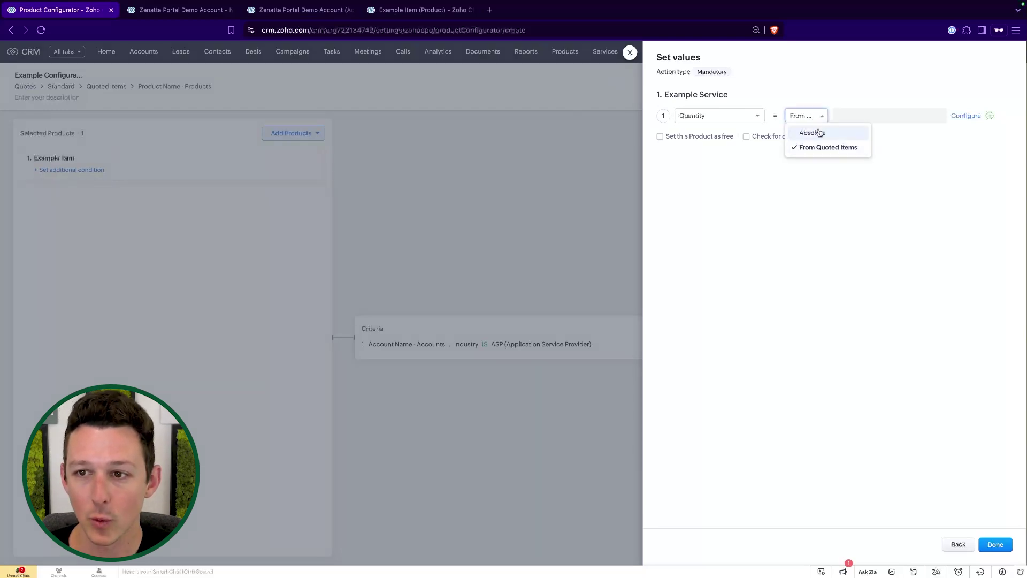
left_click(810, 131)
left_click(807, 116)
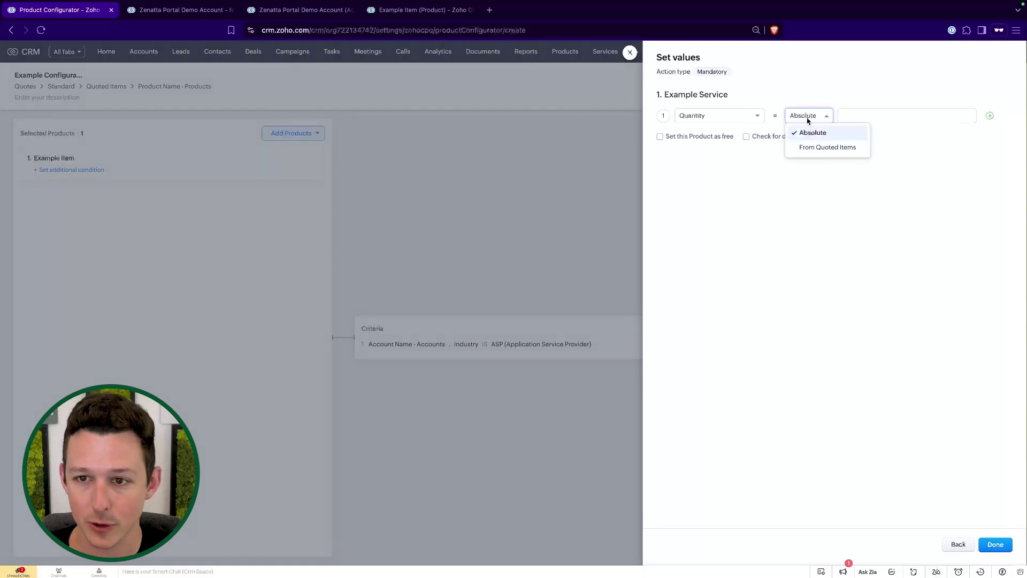
left_click(823, 147)
- Configure the Example Service quantity formula with Example Item as base product and its quoted Quantity as the field
left_click(967, 115)
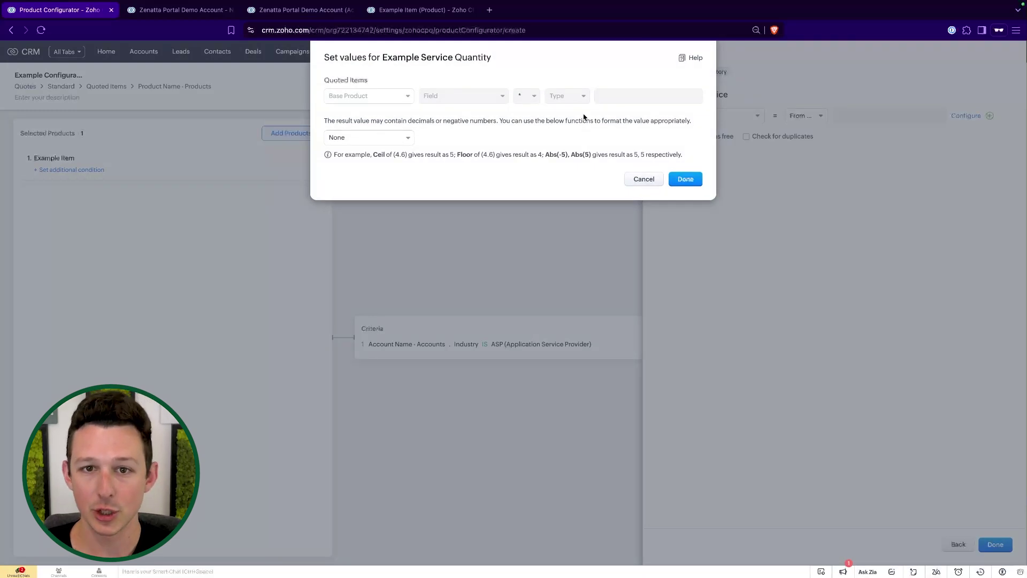
left_click(378, 97)
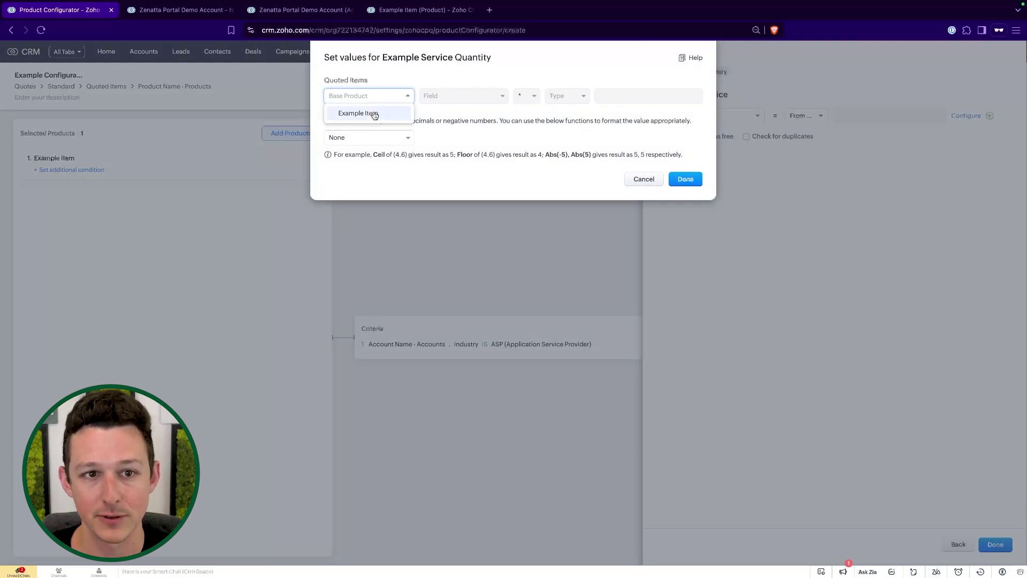
left_click(374, 110)
left_click(473, 100)
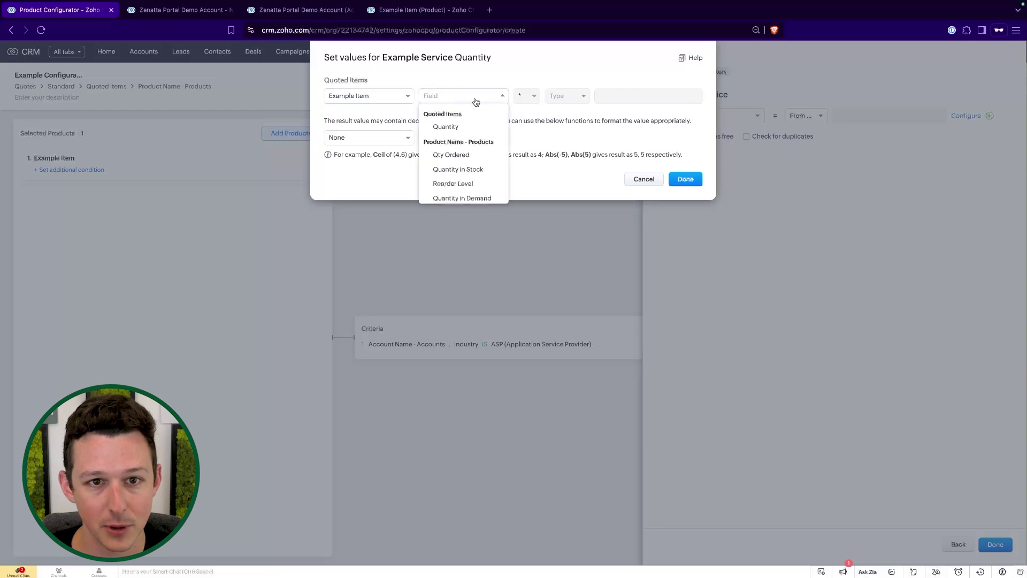
left_click(469, 128)
- Try using the quoted Quantity field as the formula's multiplier
left_click(531, 101)
left_click(539, 74)
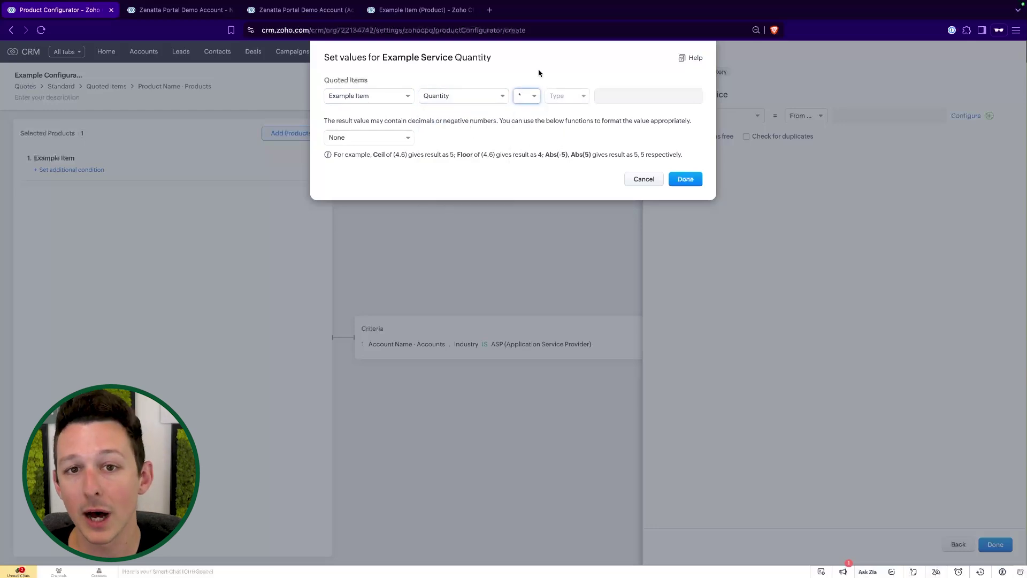
left_click(528, 101)
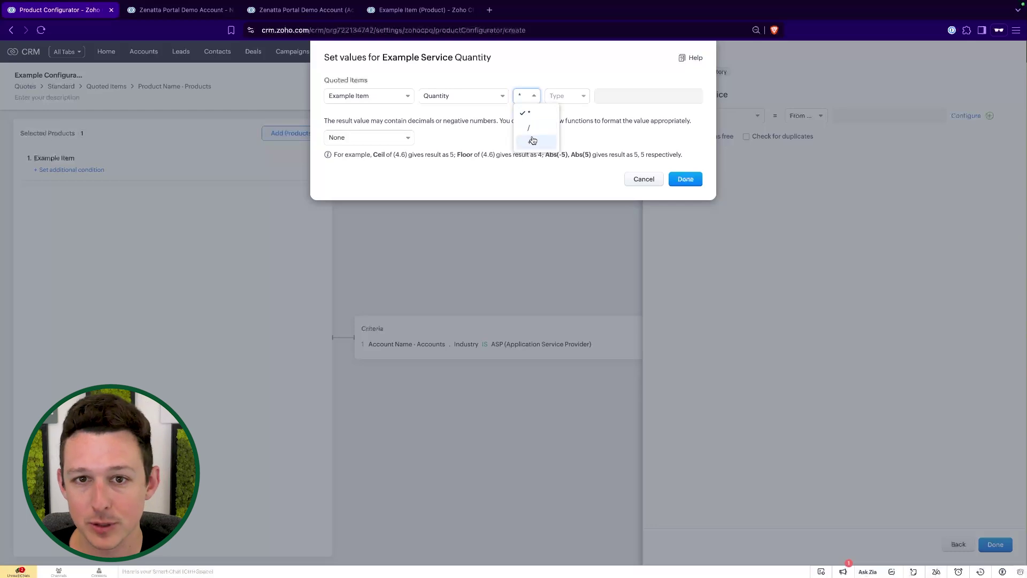
left_click(556, 96)
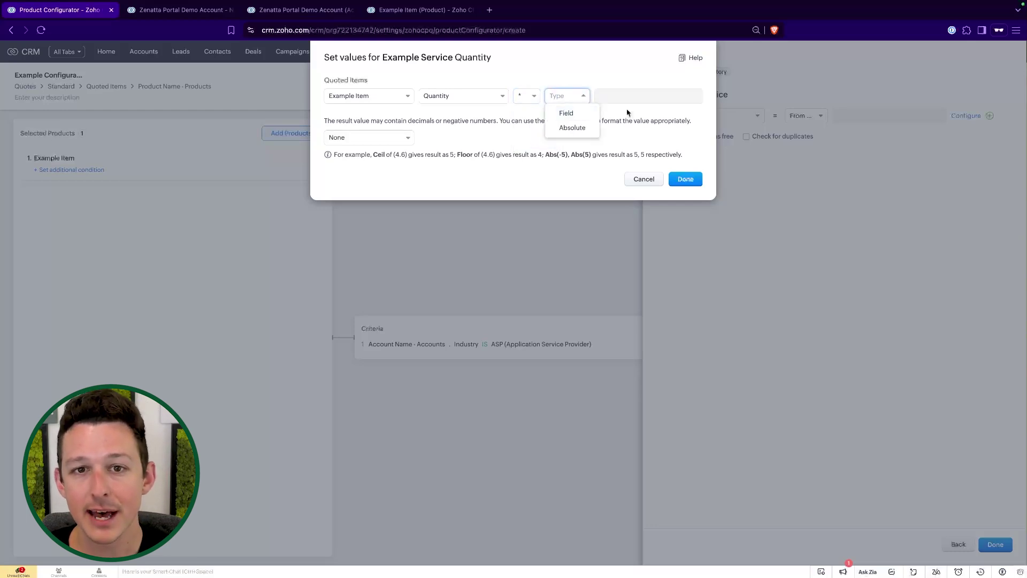
left_click(580, 96)
left_click(581, 96)
left_click(565, 113)
left_click(608, 97)
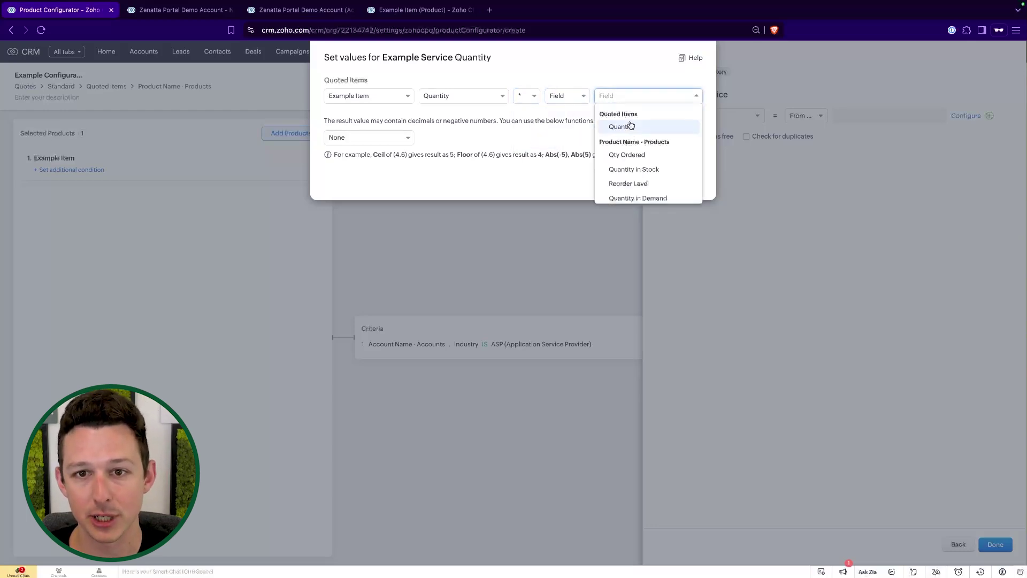
left_click(631, 127)
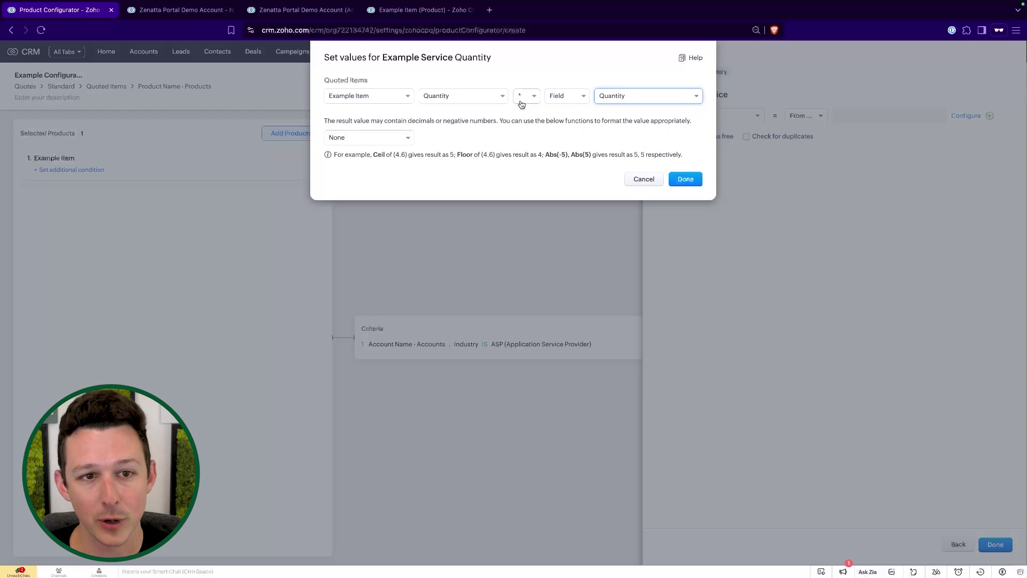
- Multiply the base quantity by an absolute value of 2 without a rounding function and confirm the formula
left_click(582, 97)
left_click(567, 127)
type("2")
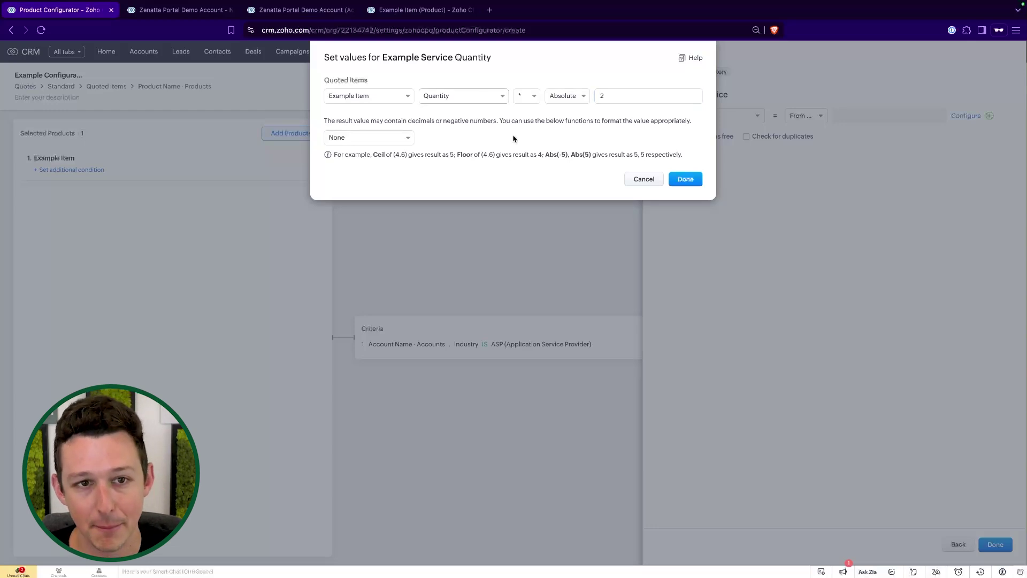
left_click(408, 137)
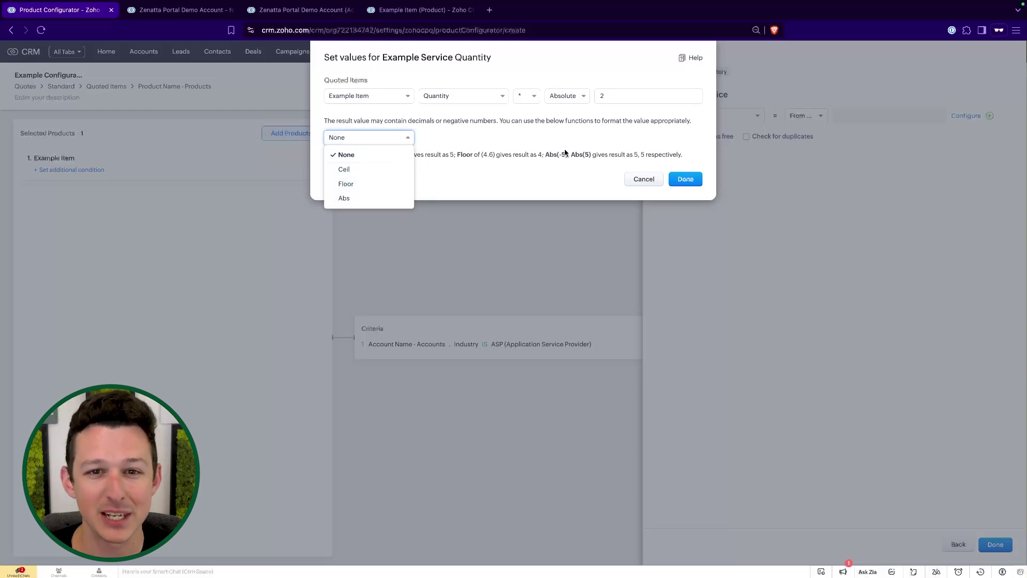
left_click(377, 138)
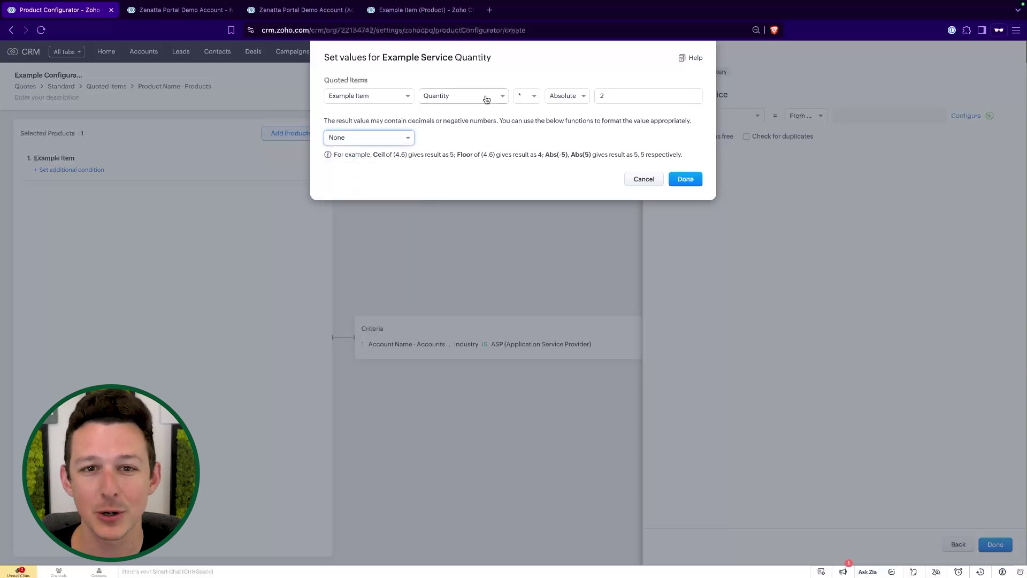
left_click(685, 179)
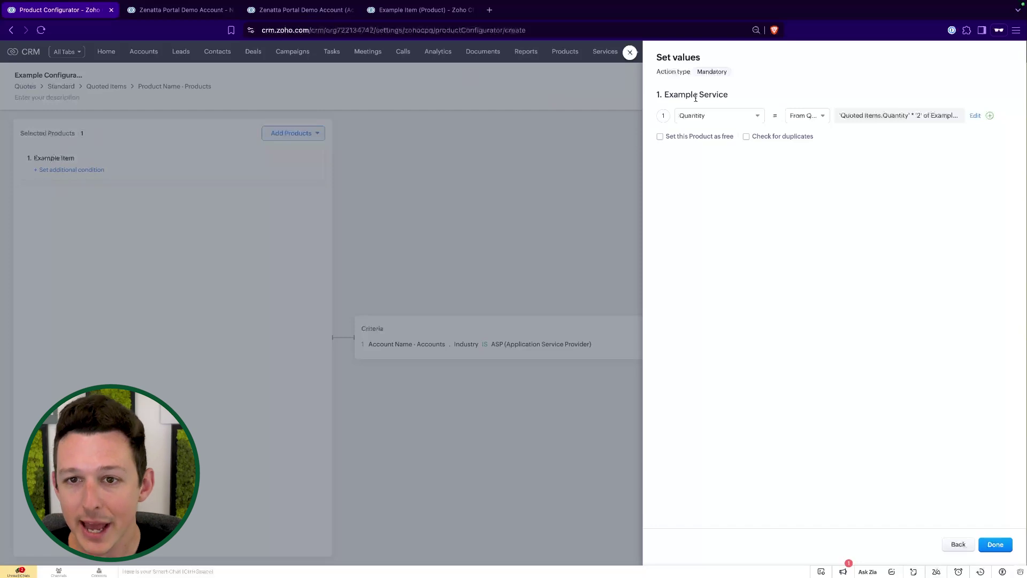
- Enable duplicate checking for Example Service by Product Name, overwriting the user-added duplicate with the rule, and save it
left_click_drag(664, 92, 767, 93)
left_click(767, 93)
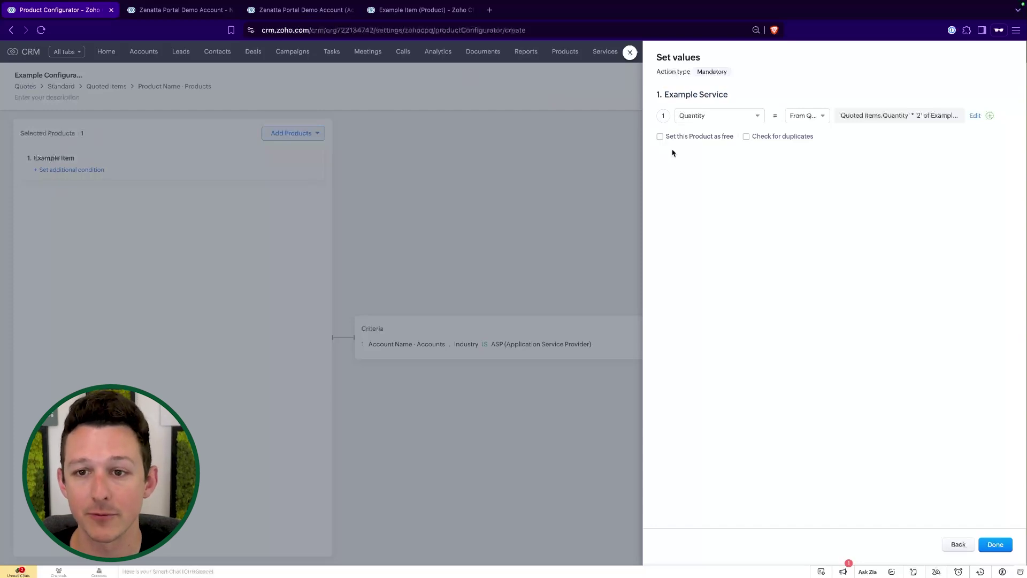
left_click(746, 136)
left_click(539, 137)
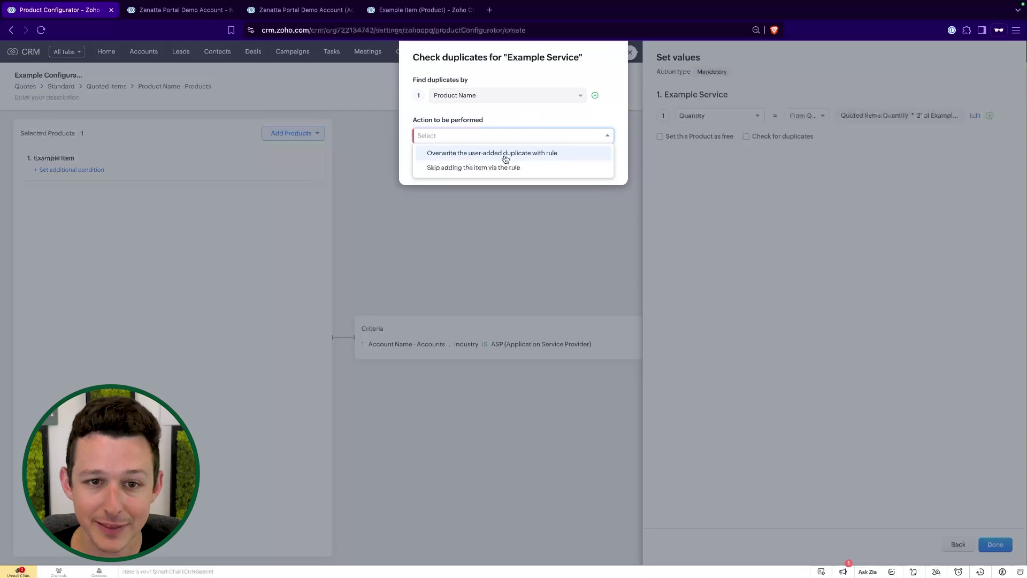
left_click(505, 155)
left_click(592, 136)
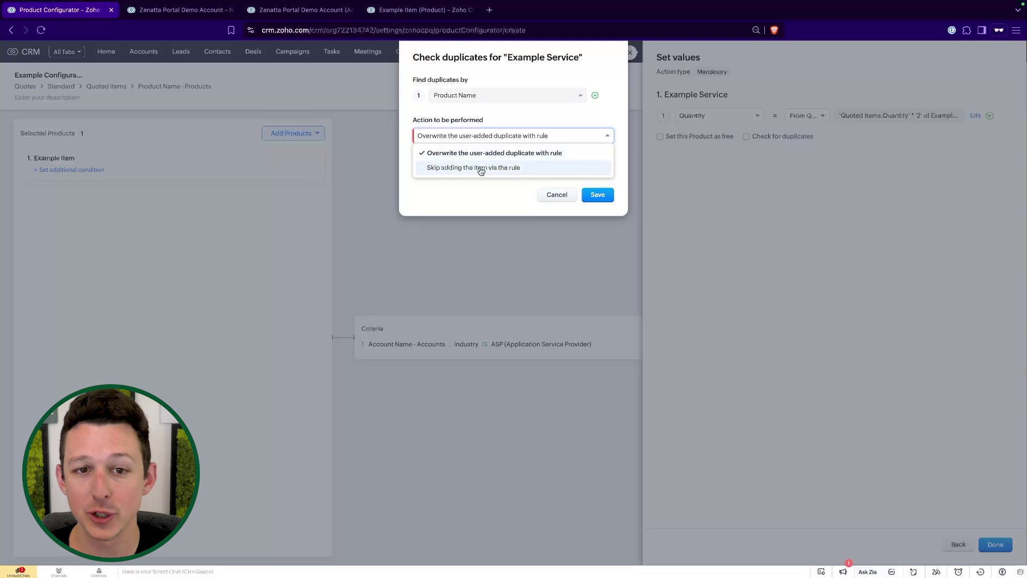
left_click(525, 118)
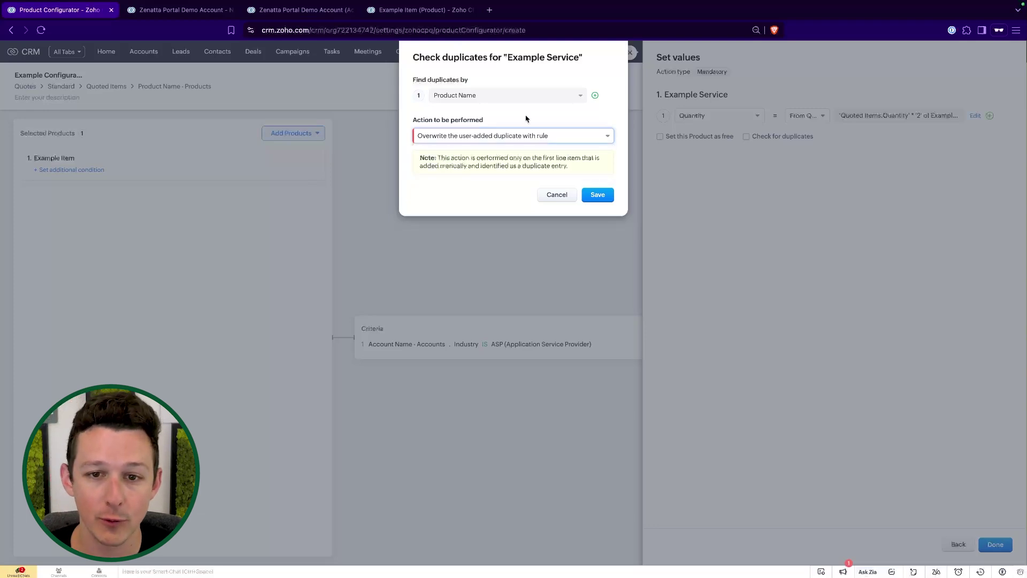
left_click(598, 195)
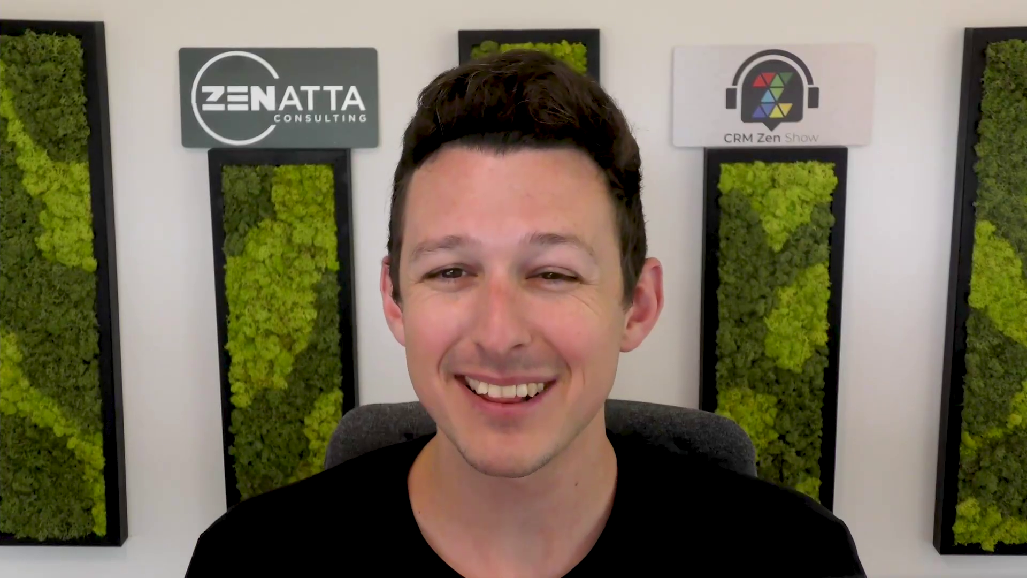
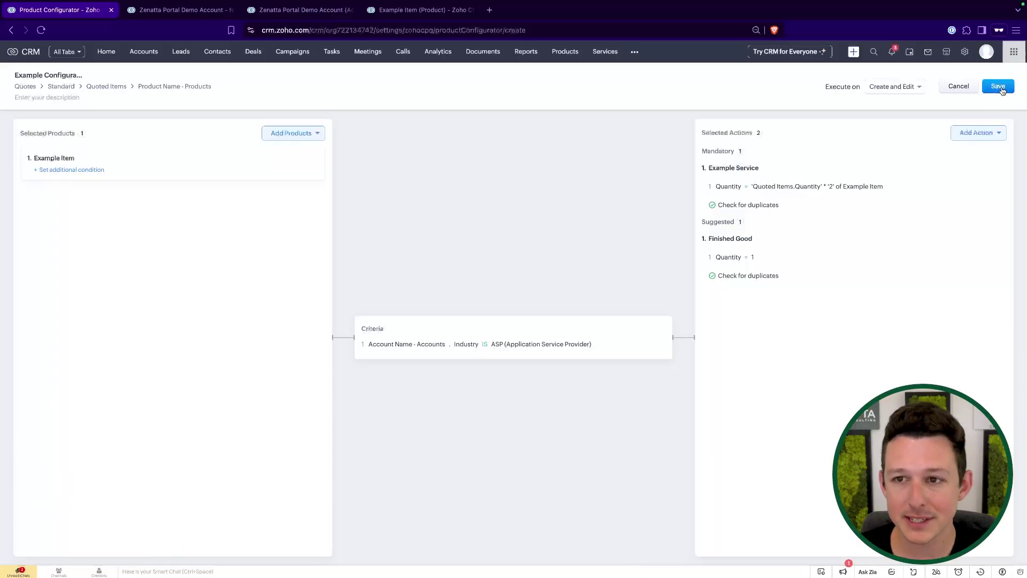
- Check the execution trigger options, keep Create and Edit, and save the product configurator
left_click(893, 86)
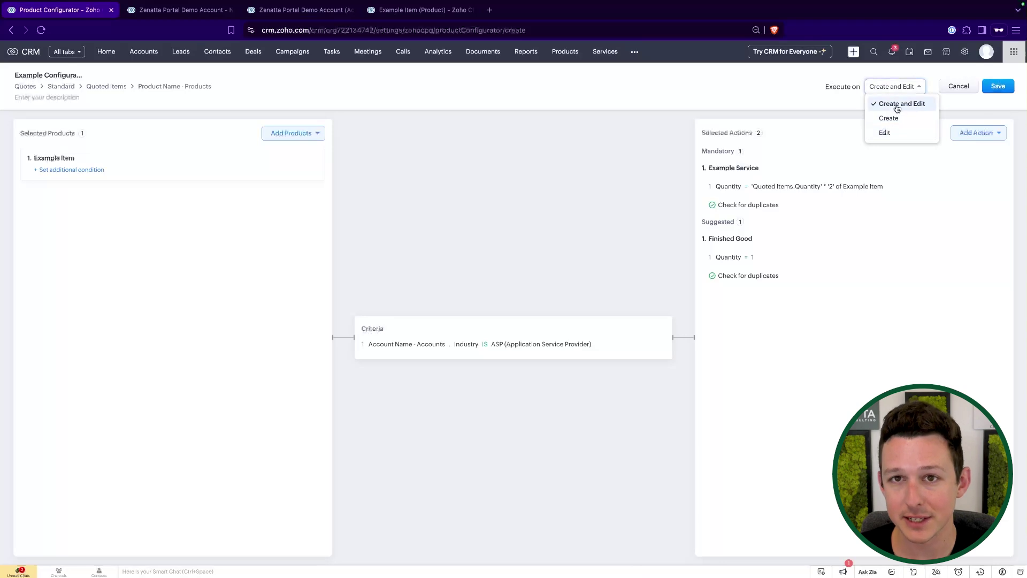
left_click(827, 92)
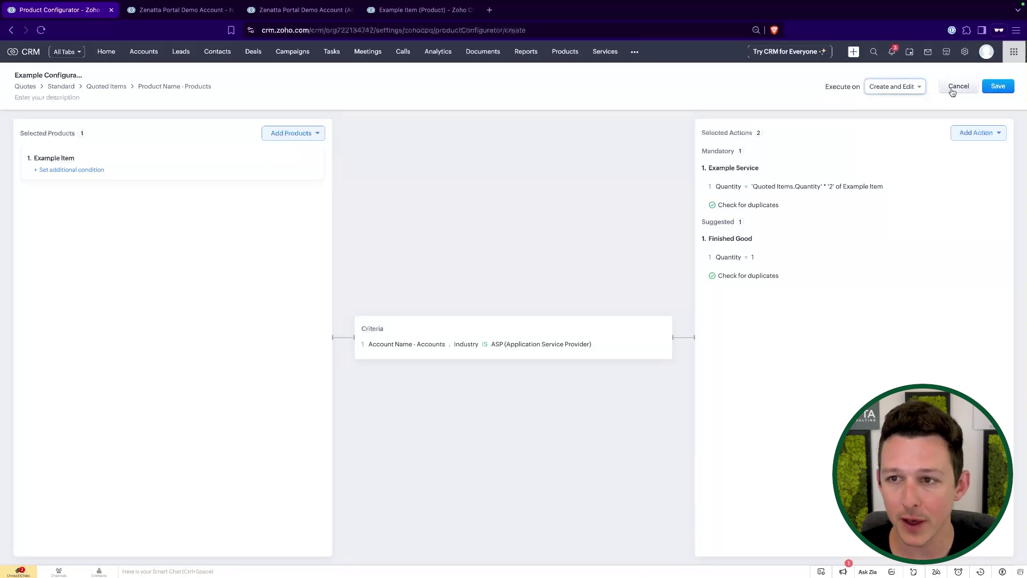
left_click(999, 89)
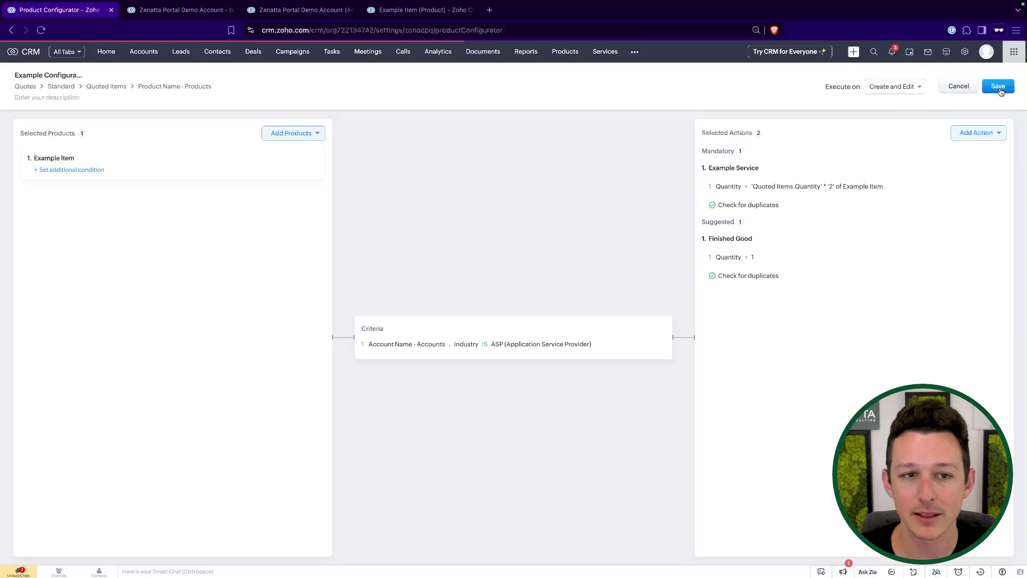
- Start a new quote from the Zenatta Portal Demo Account - New Build deal with the subject "Example Subject"
left_click(185, 11)
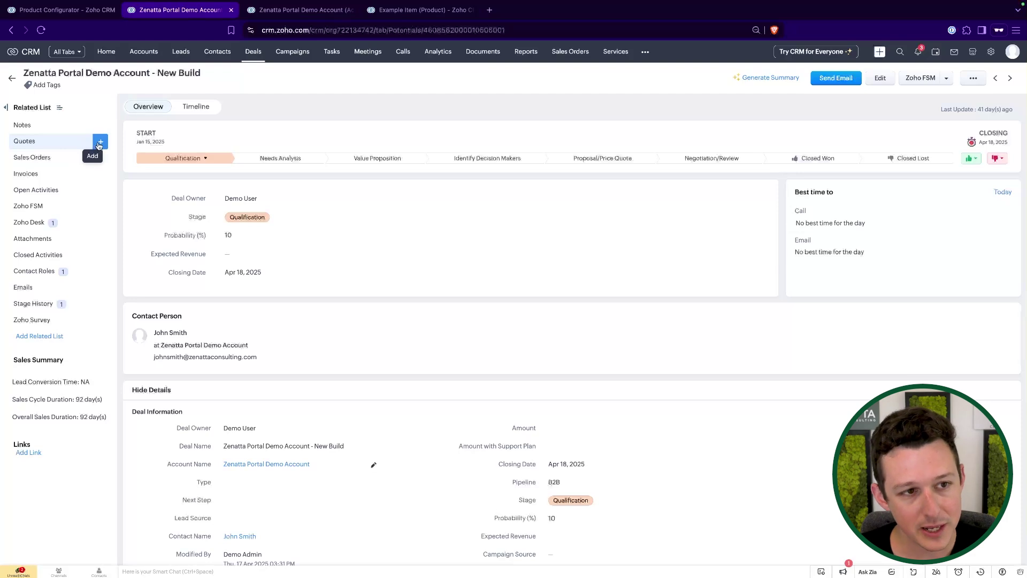
left_click(100, 142)
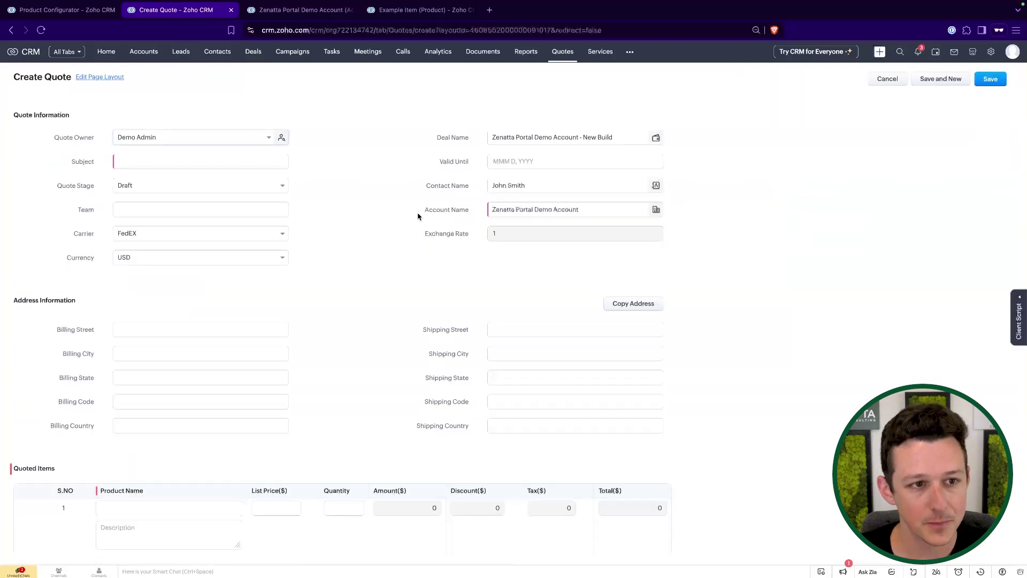
left_click_drag(445, 216, 565, 208)
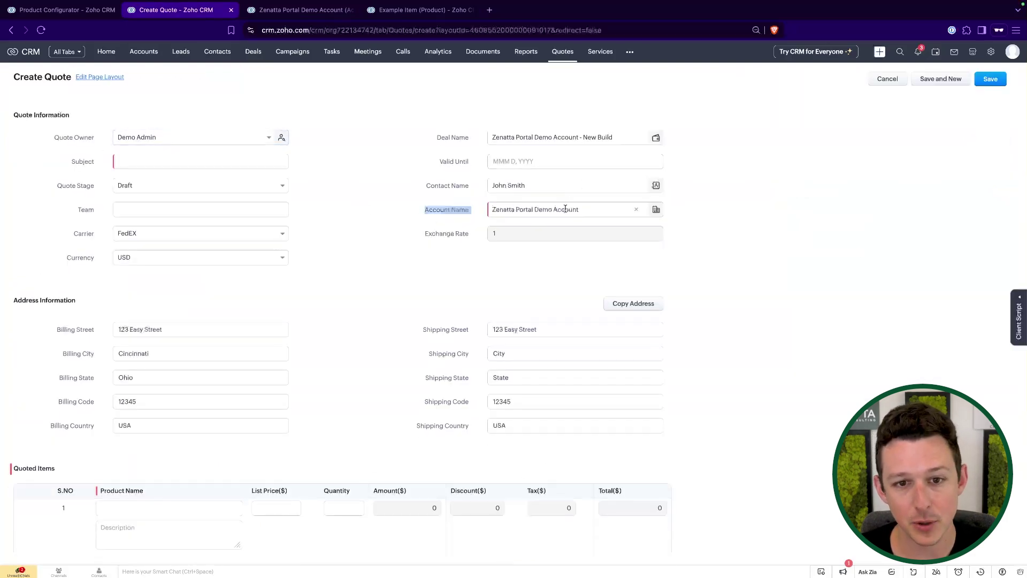
left_click(188, 163)
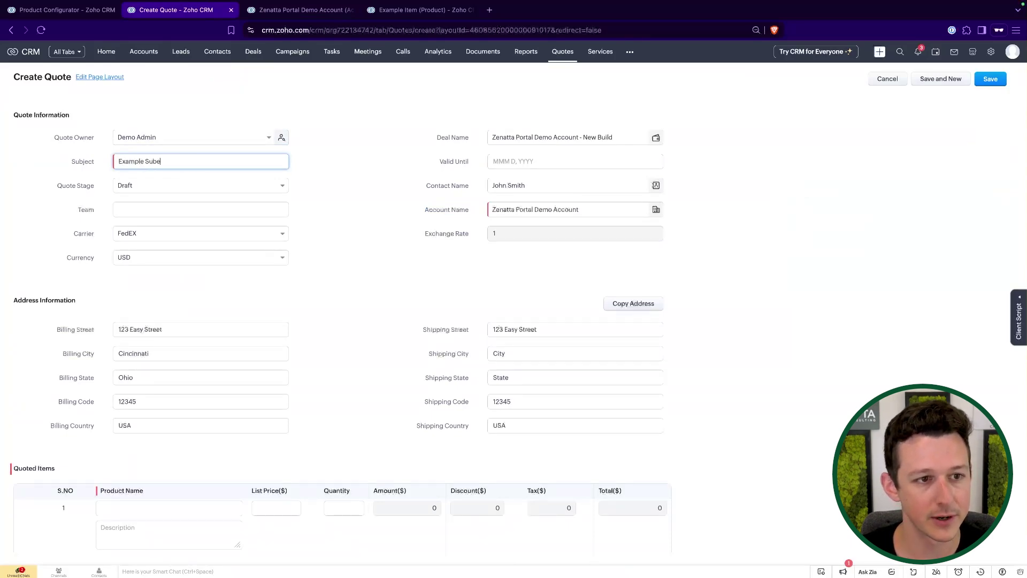
type("Example Subject")
left_click(367, 214)
- Add Example Item as the first product in the quote's Quoted Items
scroll(366, 215, "down", 5)
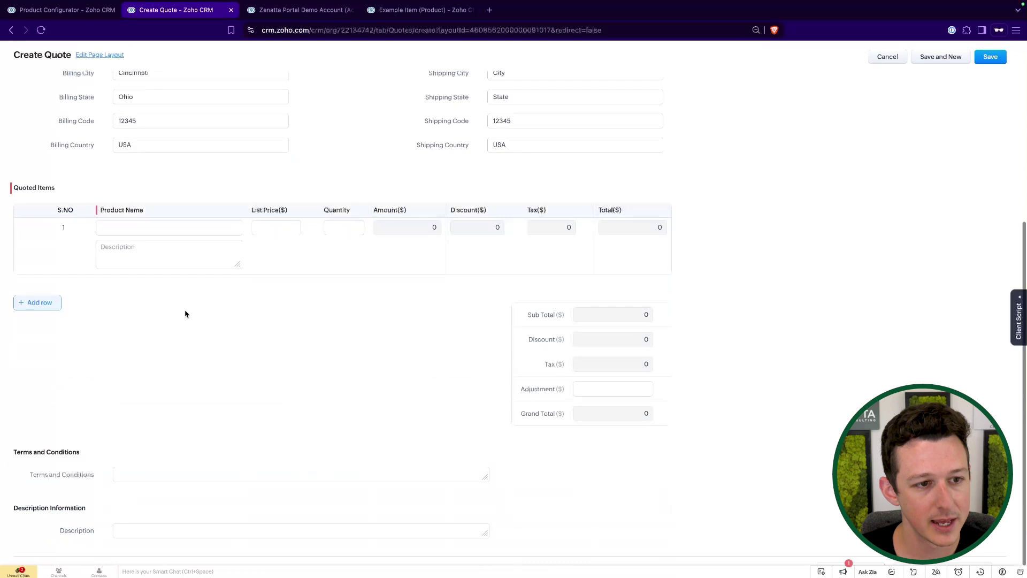
left_click(146, 226)
left_click(147, 245)
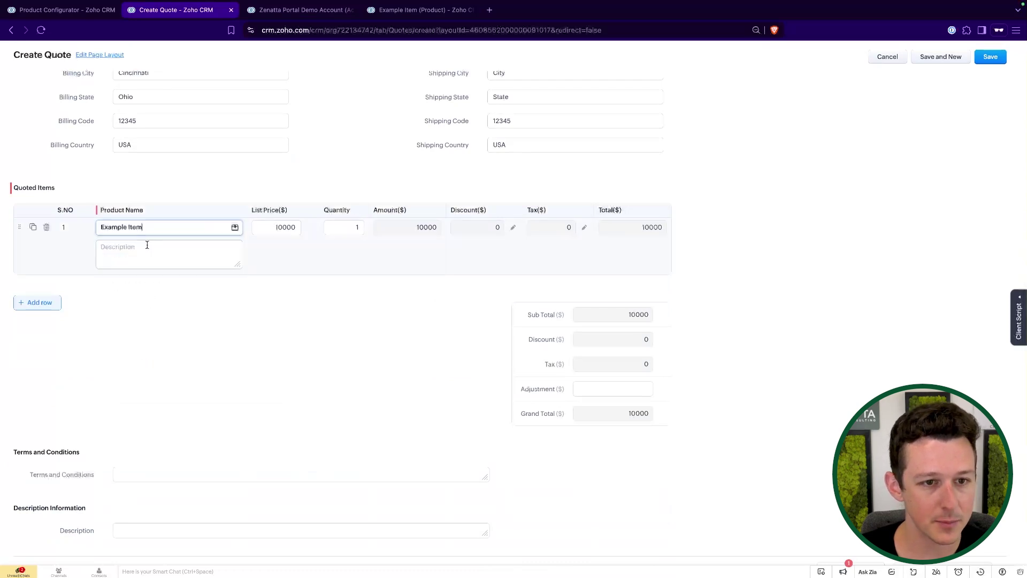
- Set the Example Item quantity to 5 and submit the new quote for saving
left_click(348, 228)
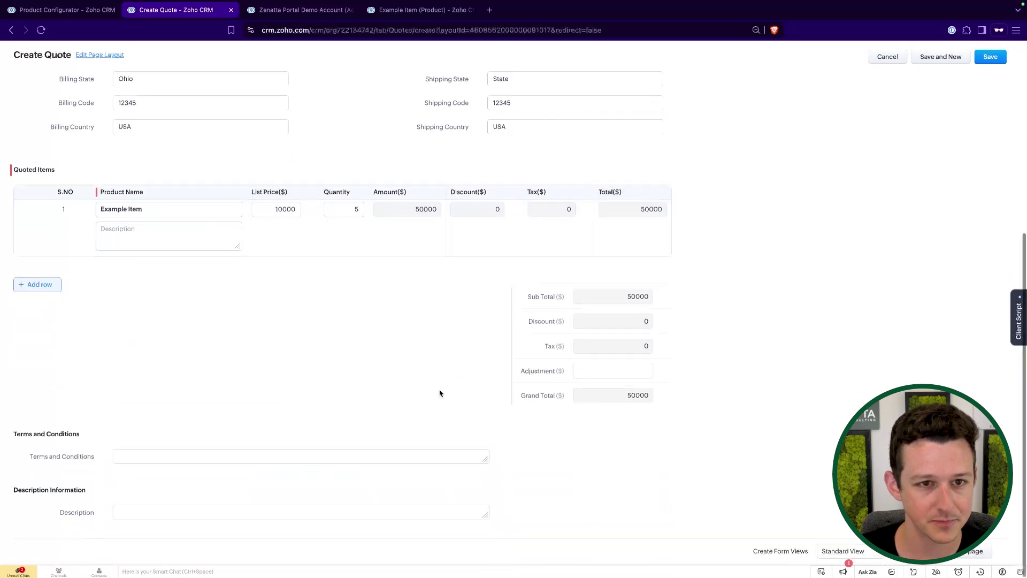
scroll(440, 392, "up", 3)
left_click(990, 58)
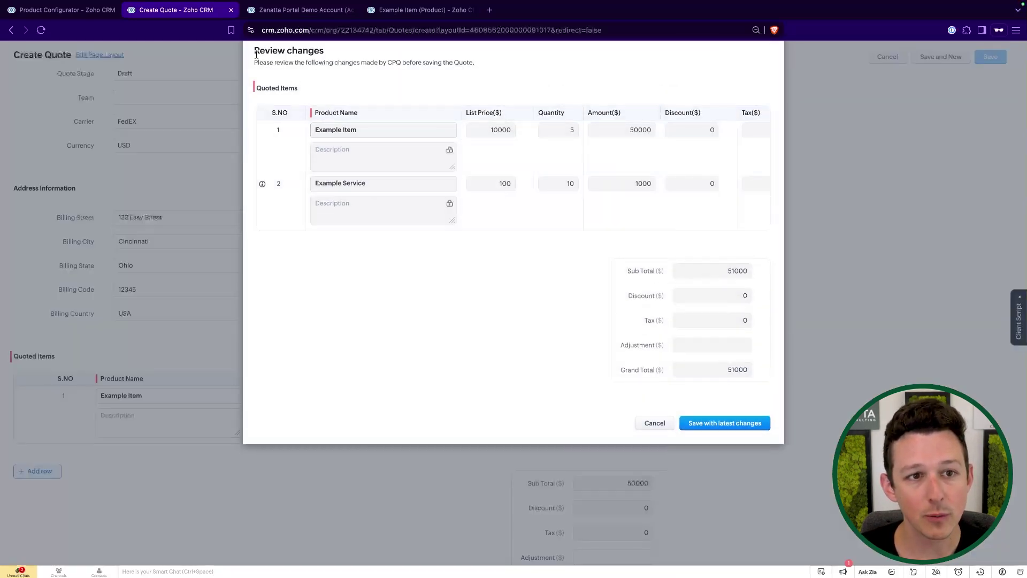
- Review the CPQ changes to the quoted items, including the Example Service row, and save the quote with the latest changes
left_click_drag(256, 54, 378, 87)
left_click(286, 102)
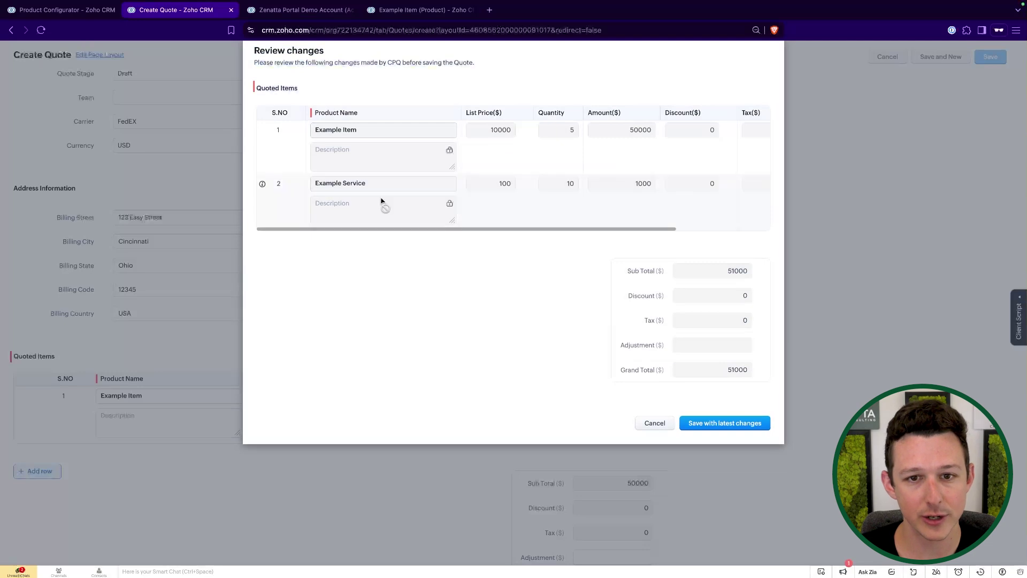
scroll(383, 202, "right", 1)
scroll(345, 185, "left", 1)
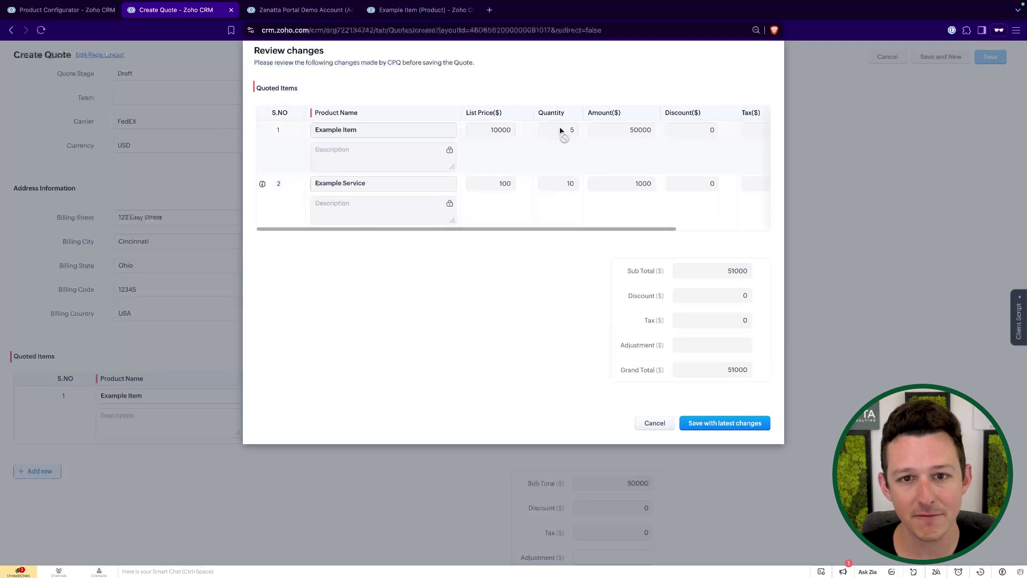
mouse_move(314, 187)
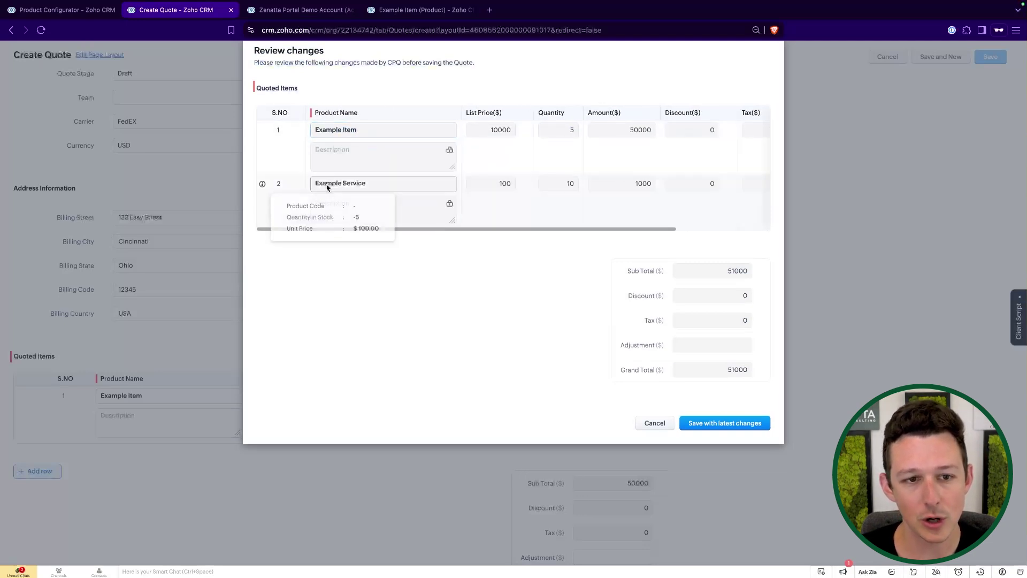
left_click(719, 424)
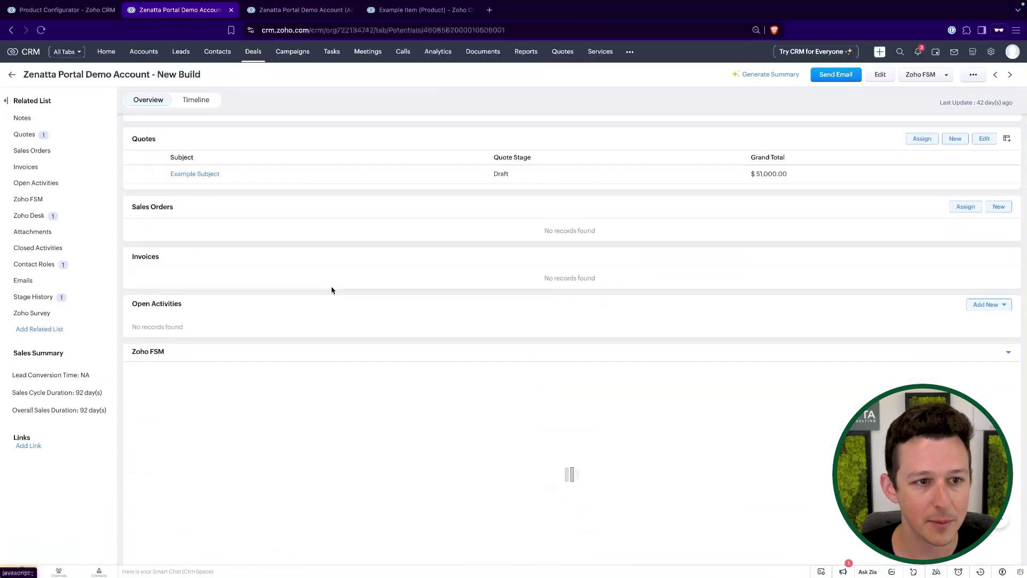
- Open the Example Subject quote from the deal and examine the CPQ product suggestions above its quoted items
left_click(208, 174)
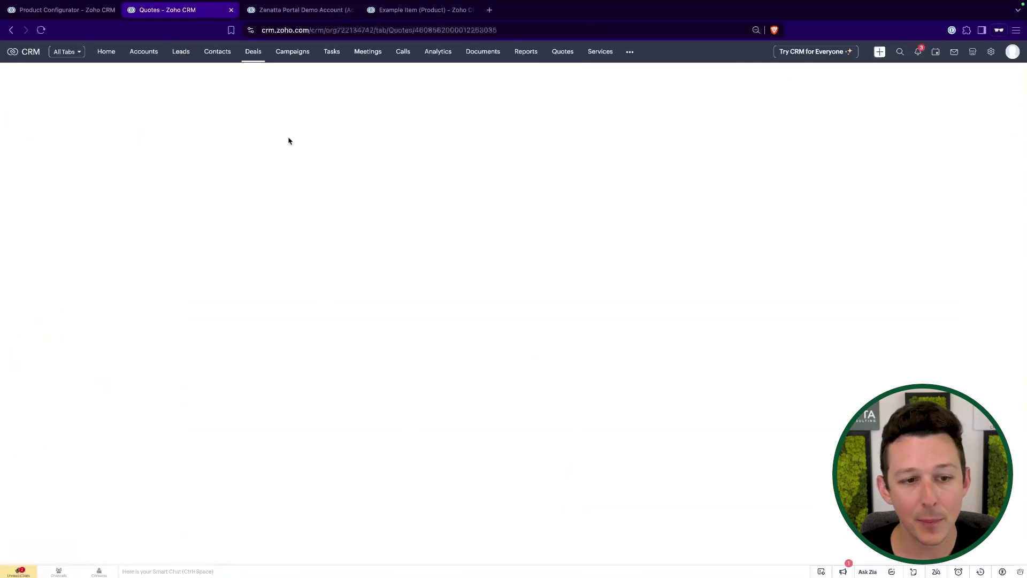
scroll(292, 232, "down", 9)
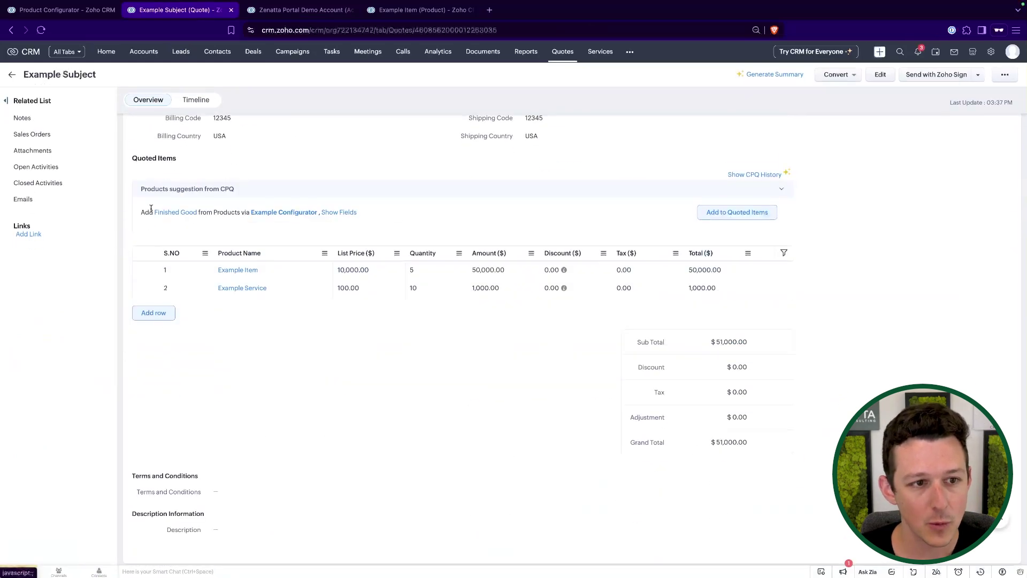
left_click_drag(143, 192, 303, 233)
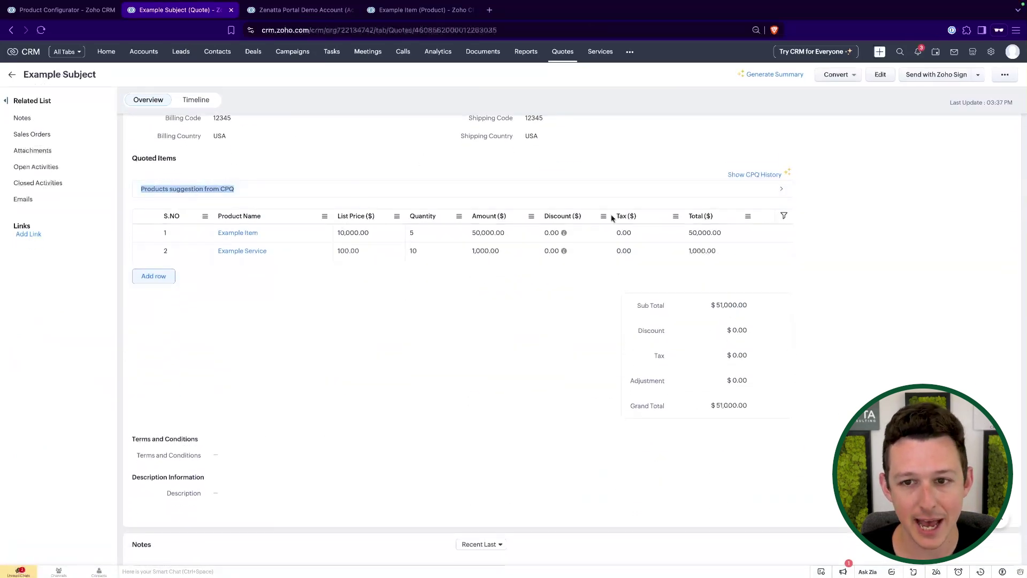
left_click(781, 191)
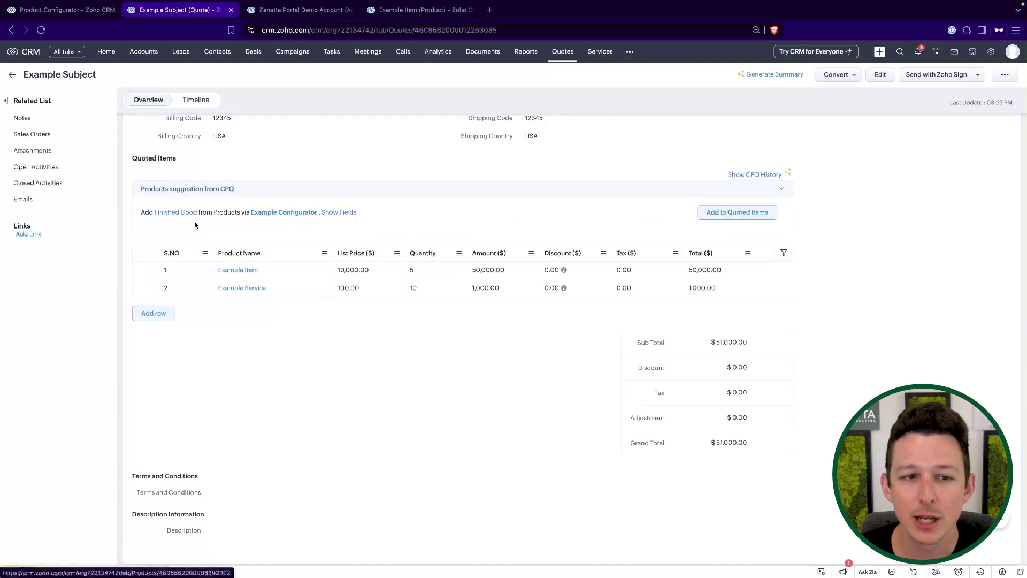
- Add the suggested Finished Good to the quoted items and check its new row
mouse_move(168, 216)
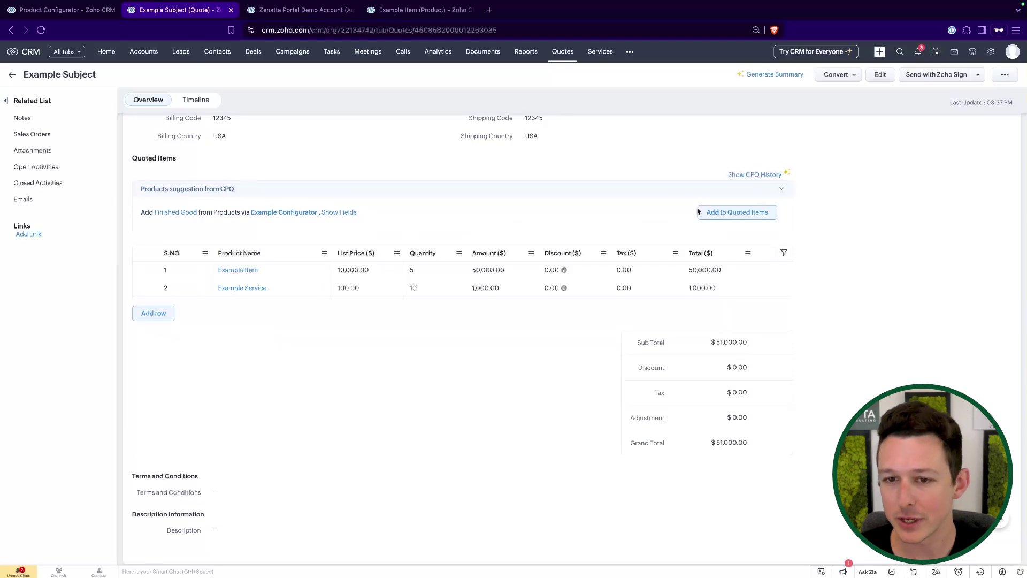
left_click(732, 213)
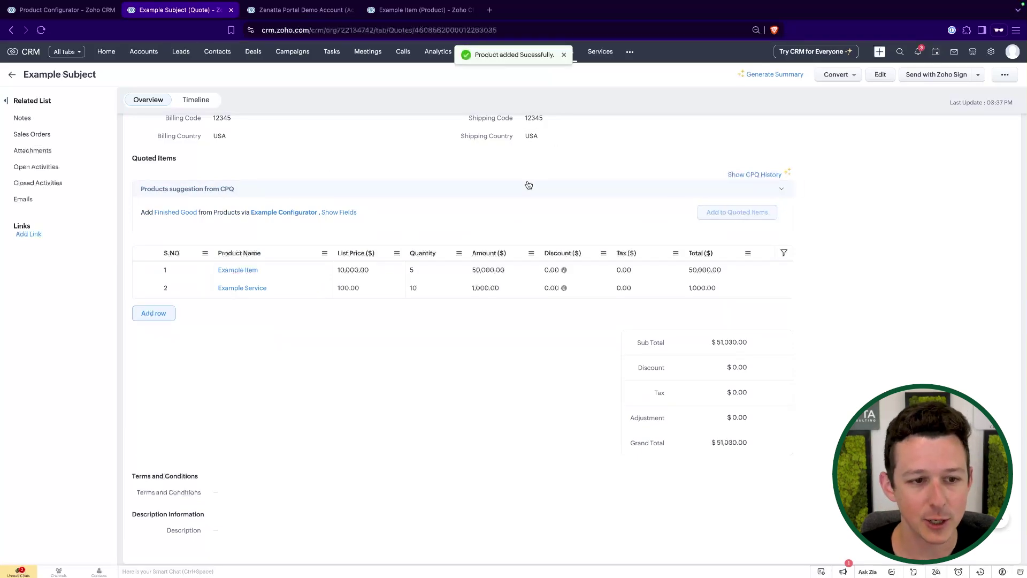
scroll(527, 184, "down", 10)
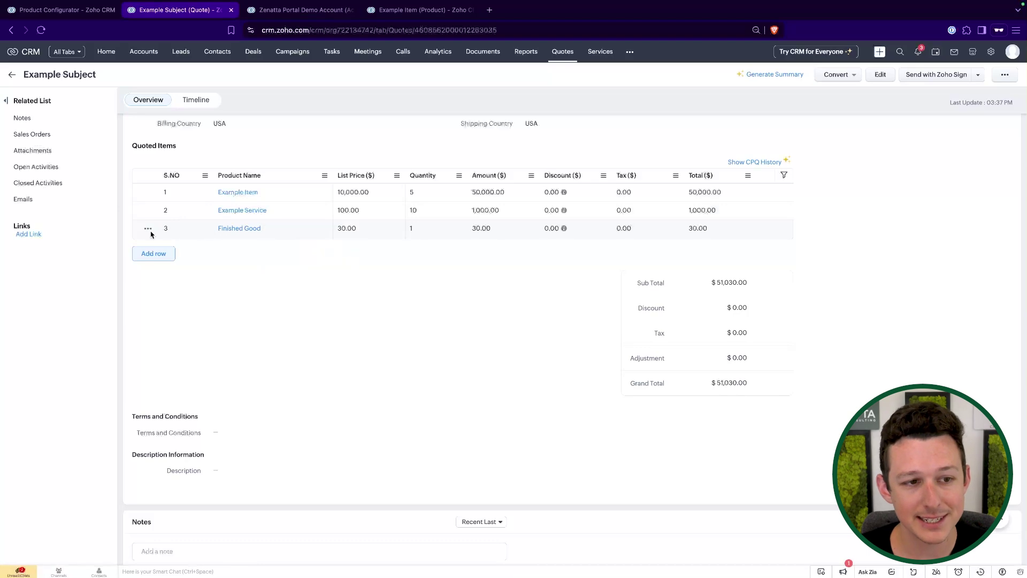
left_click_drag(177, 231, 483, 239)
left_click(486, 287)
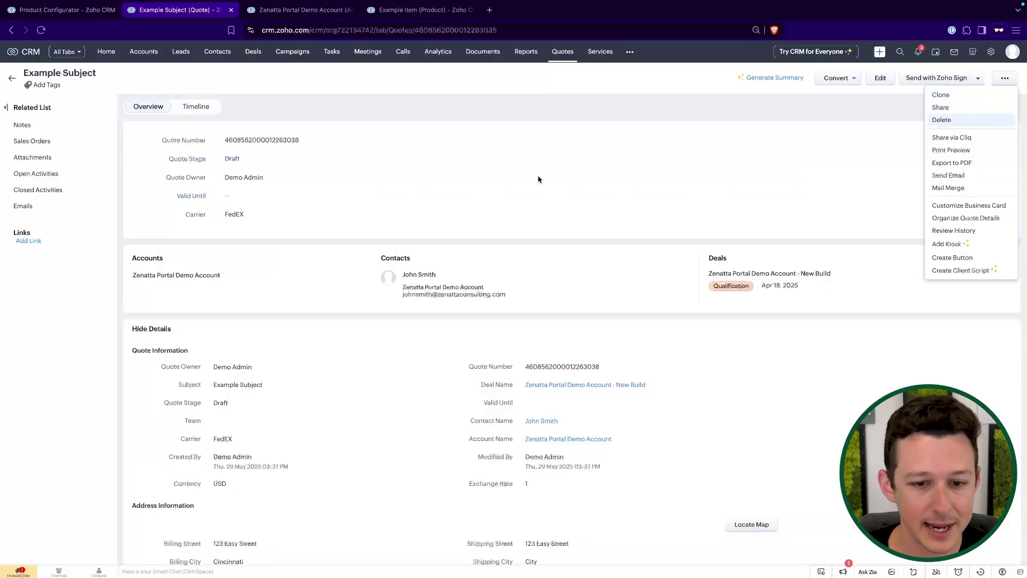
- Open the quote's linked deal, Zenatta Portal Demo Account - New Build, in a separate browser tab
left_click(539, 180)
left_click(559, 385, "super")
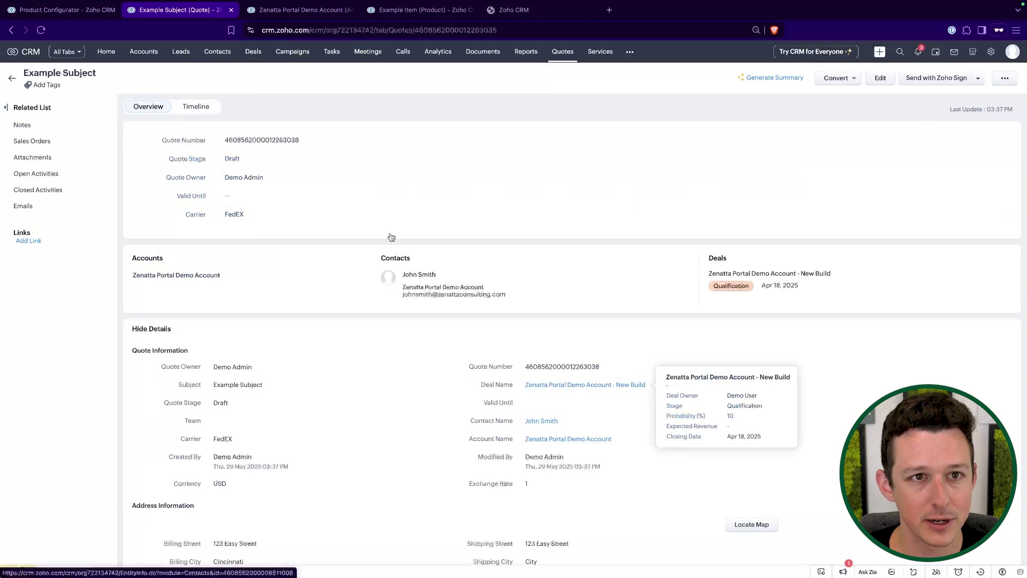
left_click(331, 11)
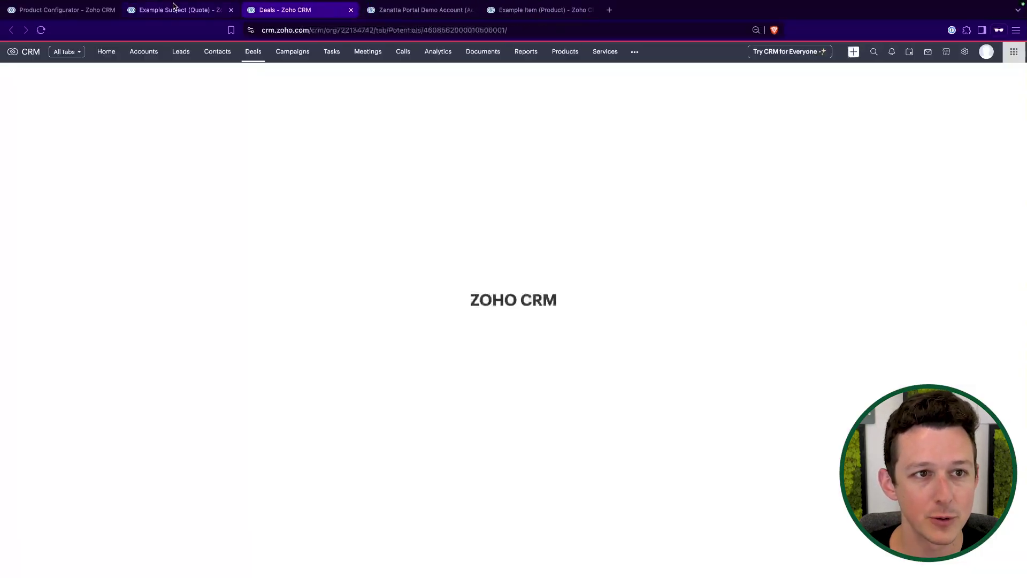
- Return to the Example Subject quote and delete it, confirming the deletion
left_click(177, 9)
left_click(1004, 78)
left_click(941, 119)
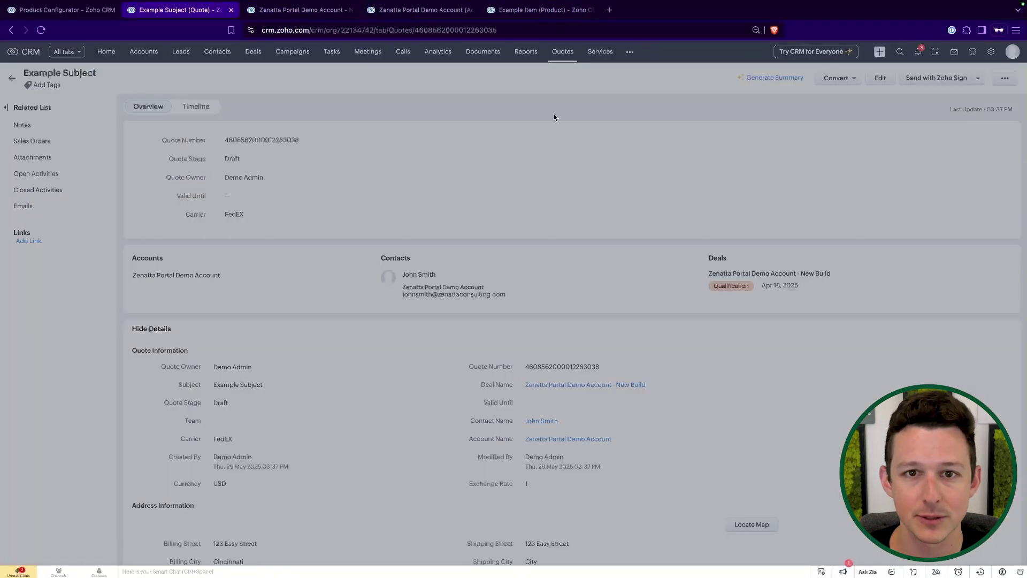
left_click(604, 101)
- Start a new CPQ price rule named "Example Price Rule" with the Direct type
left_click(68, 16)
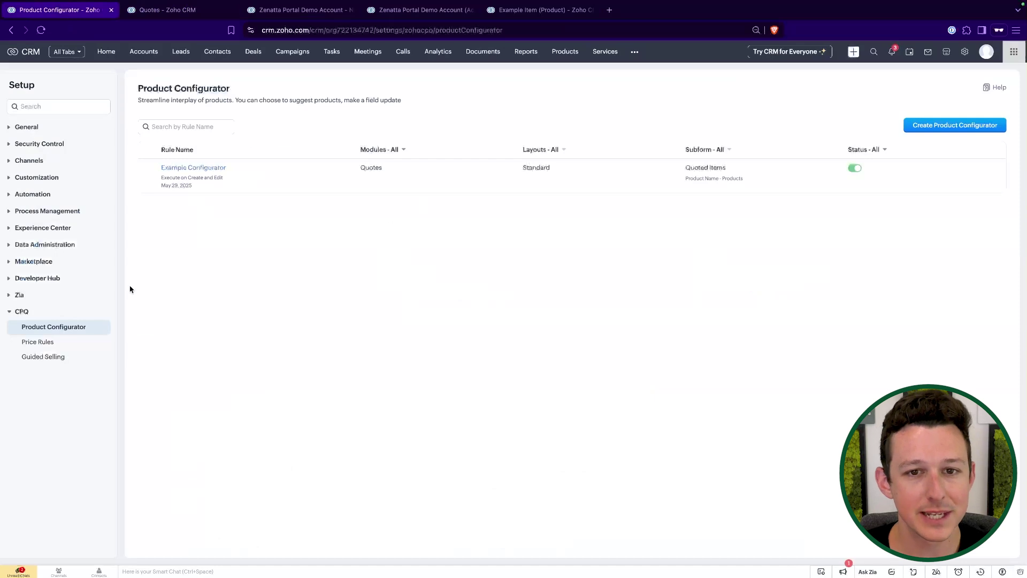
left_click(51, 342)
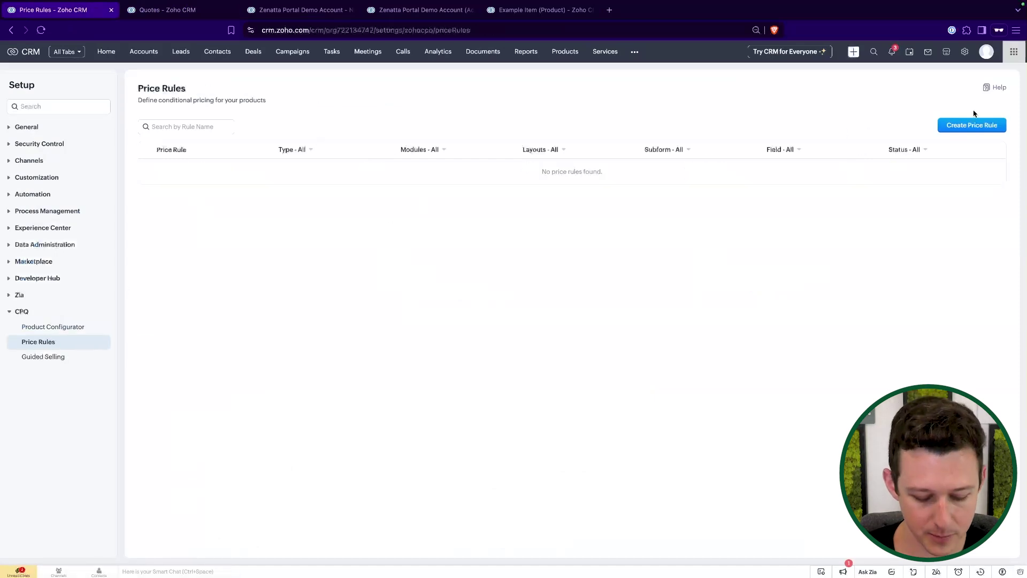
left_click(950, 127)
type("Example Price Rule")
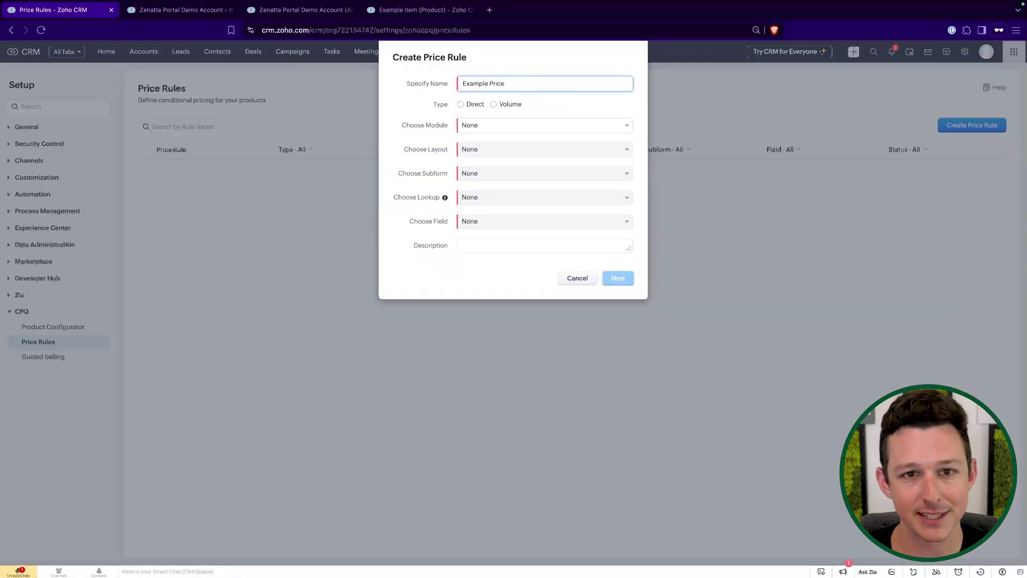
left_click(427, 102)
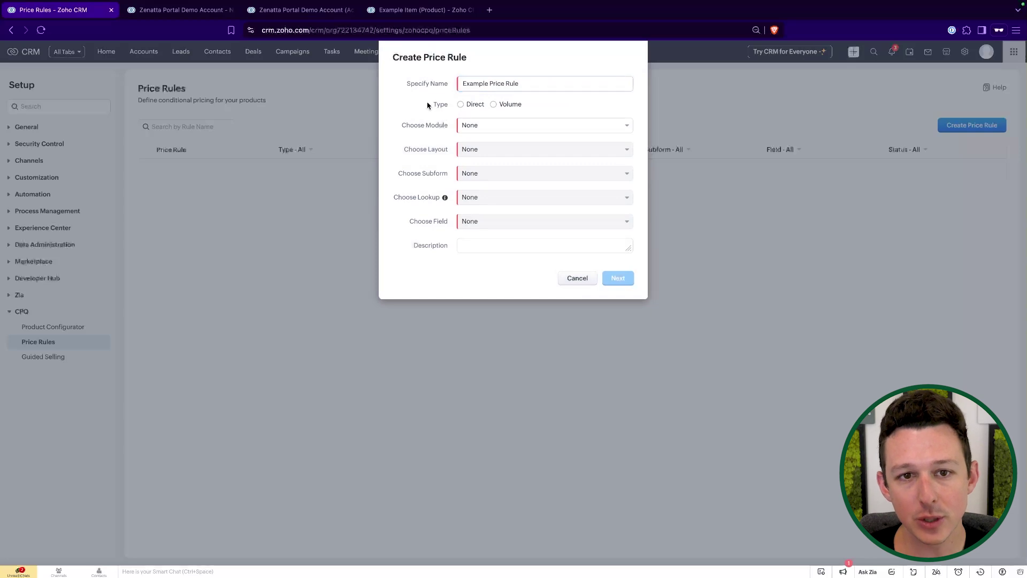
left_click(493, 104)
left_click(461, 105)
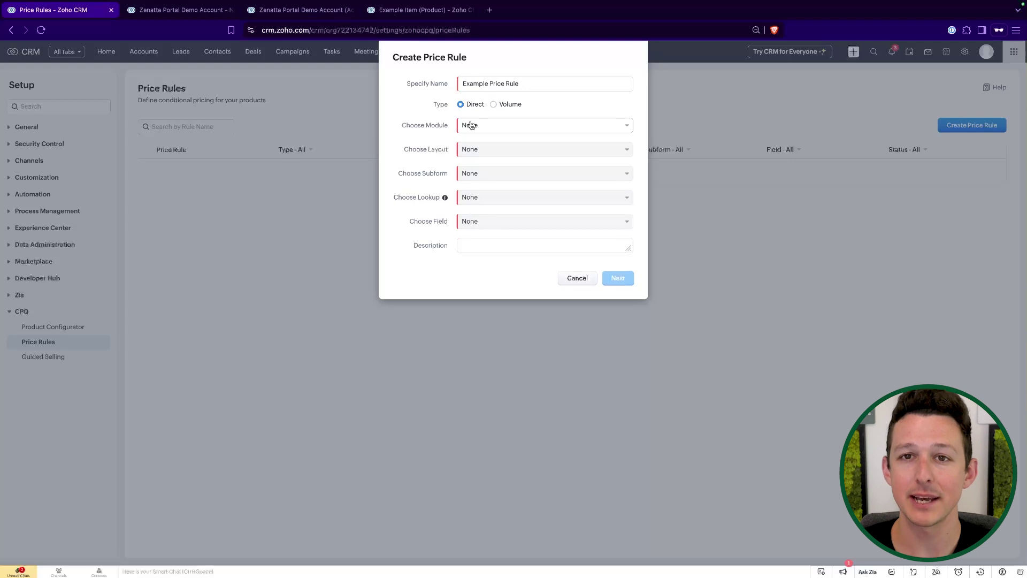
- Apply the price rule to the Quotes module, Standard layout, Quoted Items subform and Discount field, and continue to its editor
left_click(470, 125)
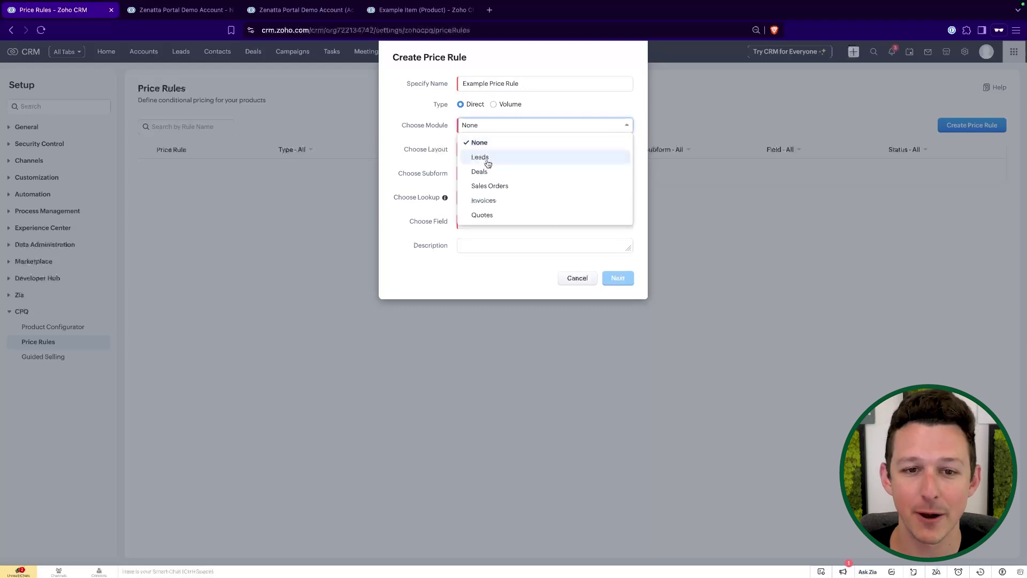
left_click(486, 214)
left_click(497, 151)
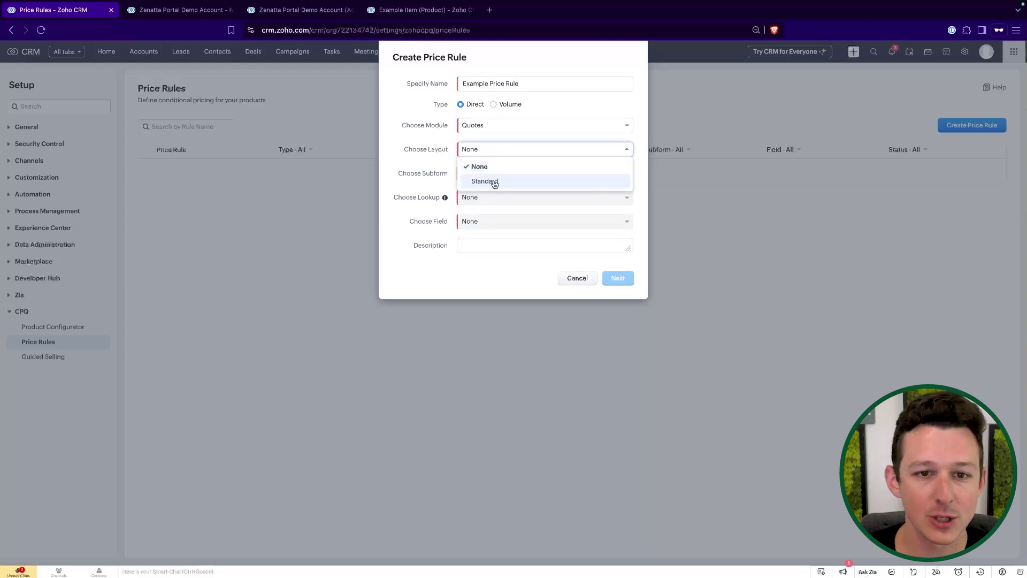
left_click(496, 181)
left_click(492, 172)
left_click(491, 205)
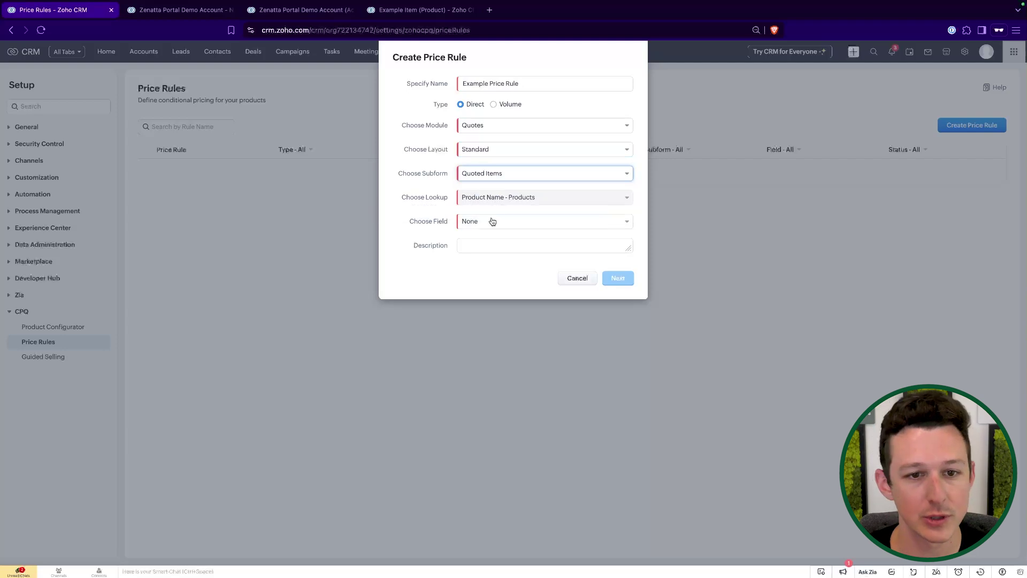
left_click(492, 222)
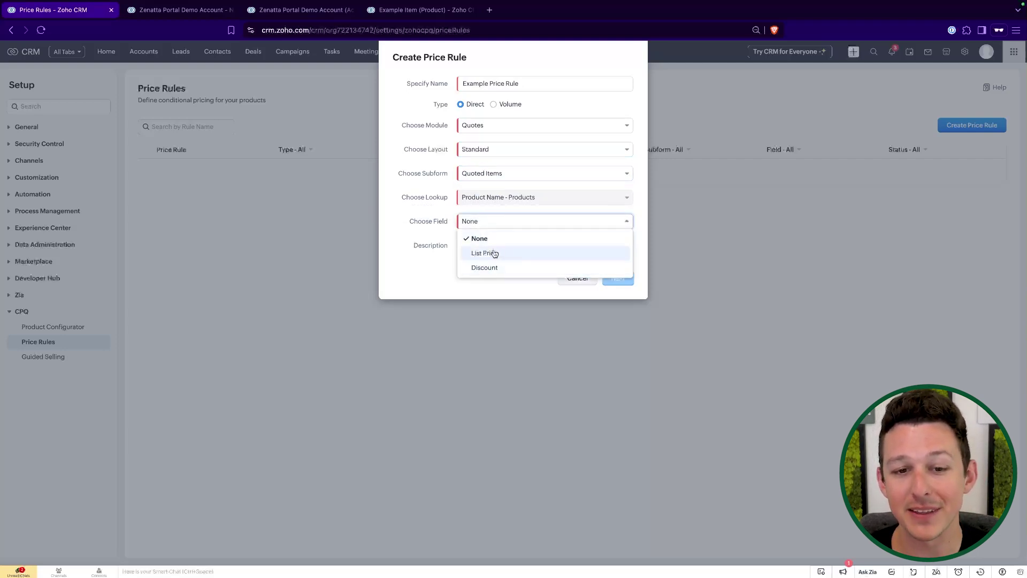
left_click(492, 268)
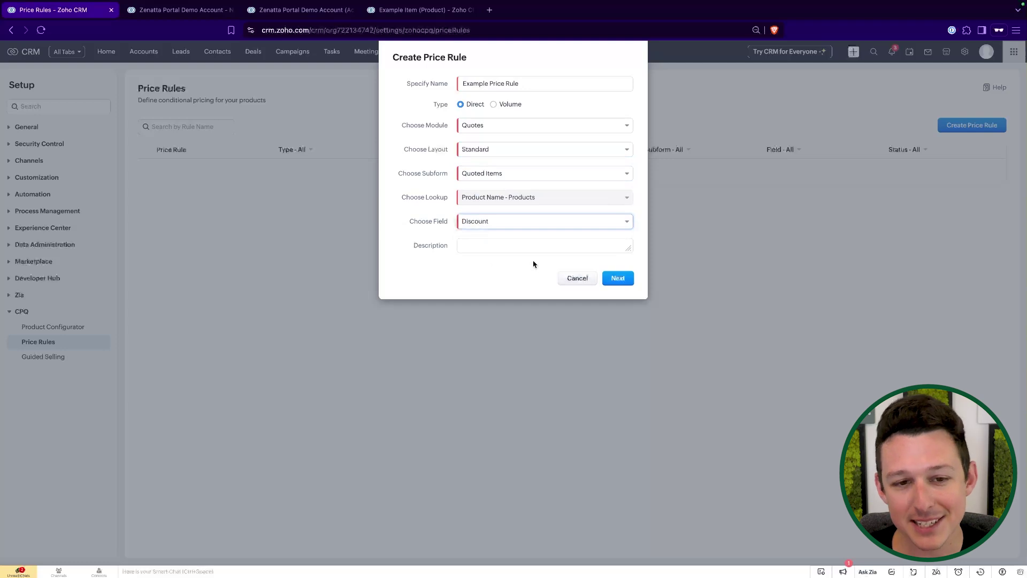
left_click(618, 278)
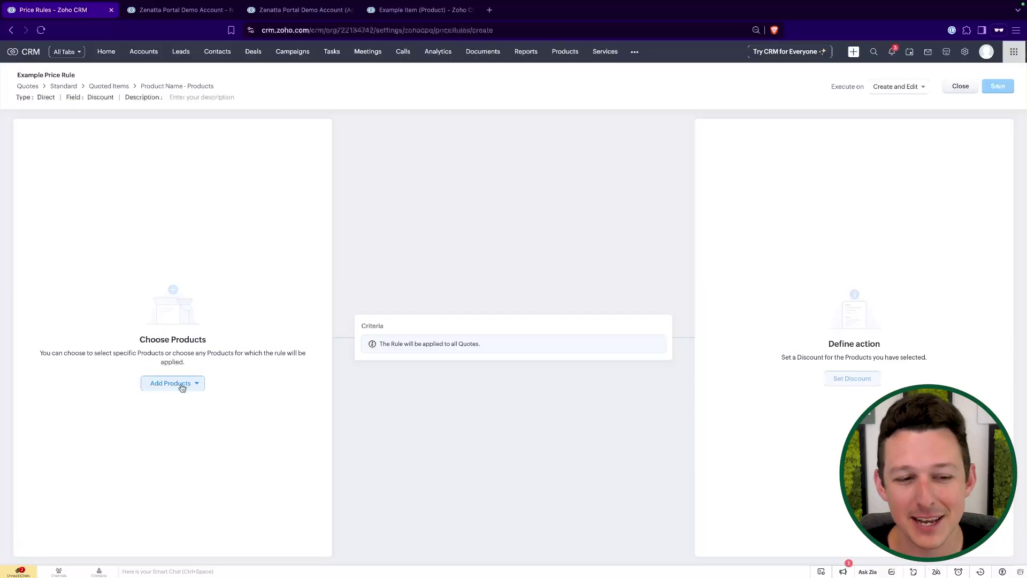
- Add Example Item as the specific product the price rule applies to
left_click(178, 383)
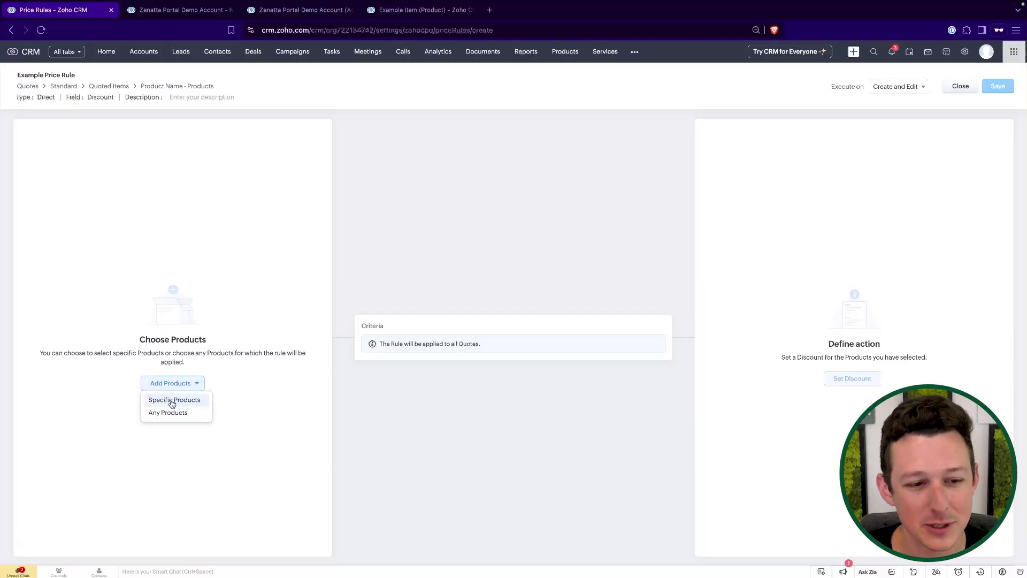
left_click(171, 401)
left_click(415, 254)
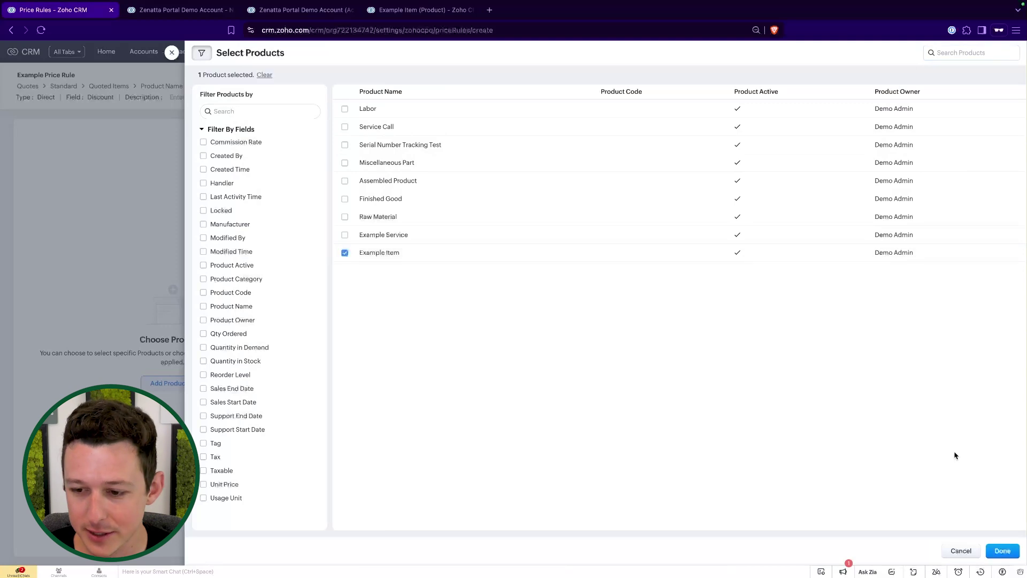
left_click(1002, 551)
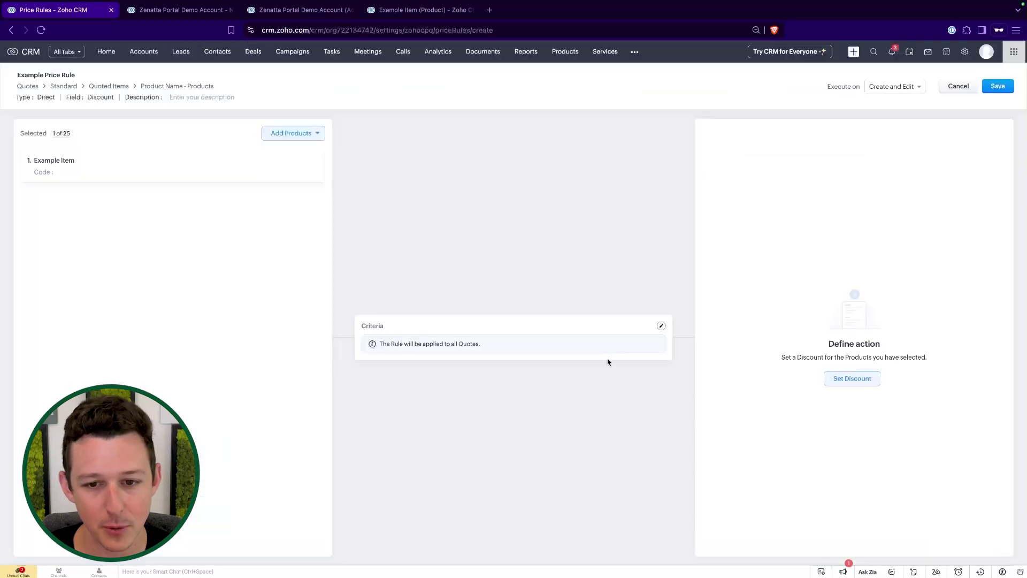
- Add a criterion limiting the price rule to quotes whose account Industry is ASP (Application Service Provider)
left_click(661, 327)
left_click(641, 111)
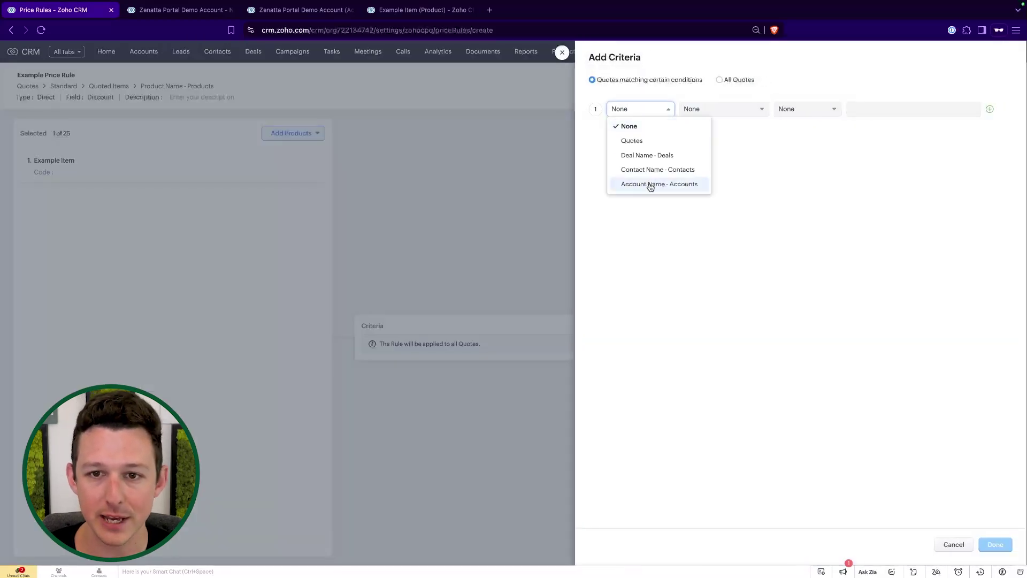
left_click(650, 184)
left_click(717, 109)
type("indu")
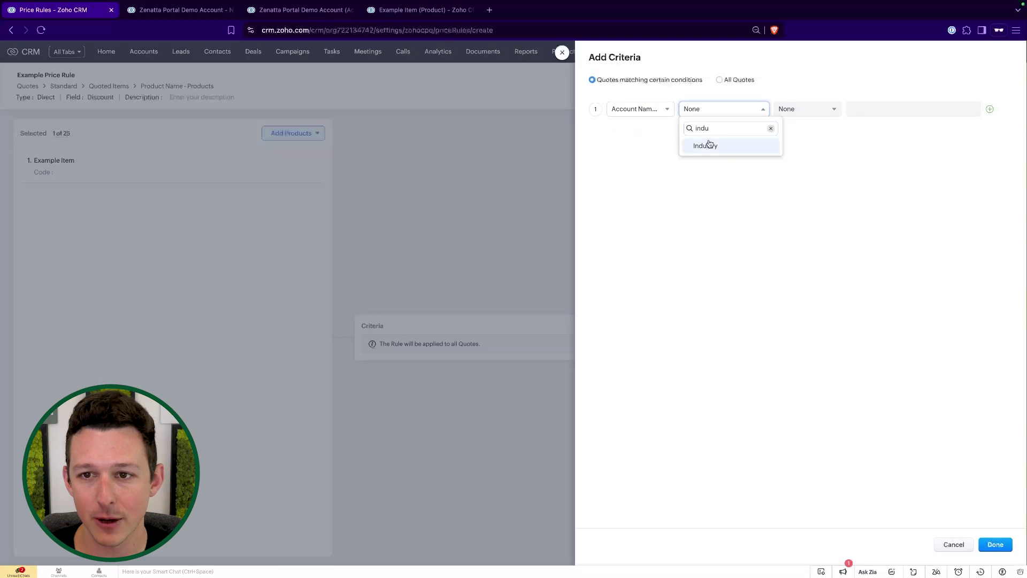
left_click(709, 145)
left_click(807, 110)
left_click(827, 140)
left_click(871, 109)
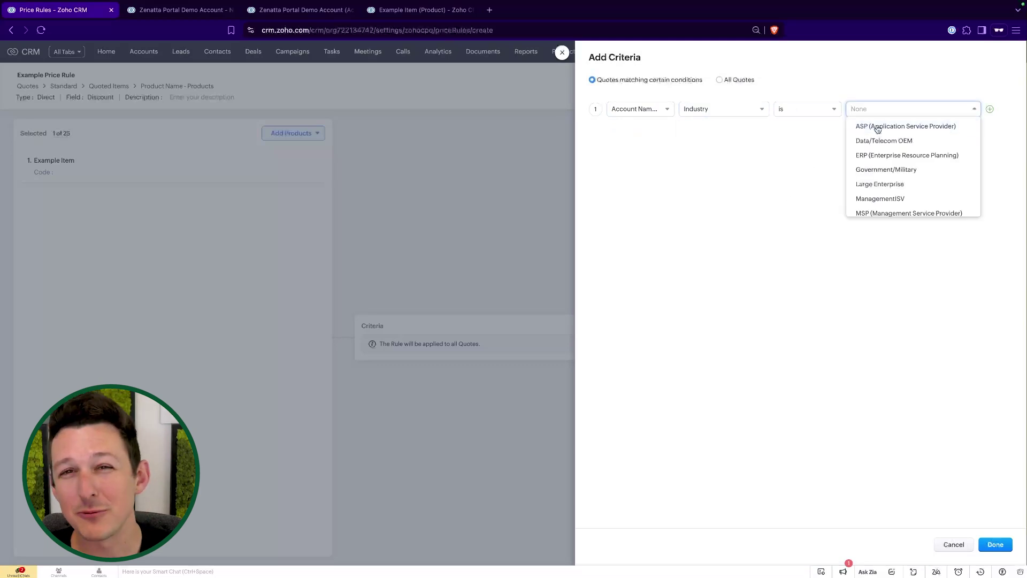
left_click(878, 127)
left_click(995, 544)
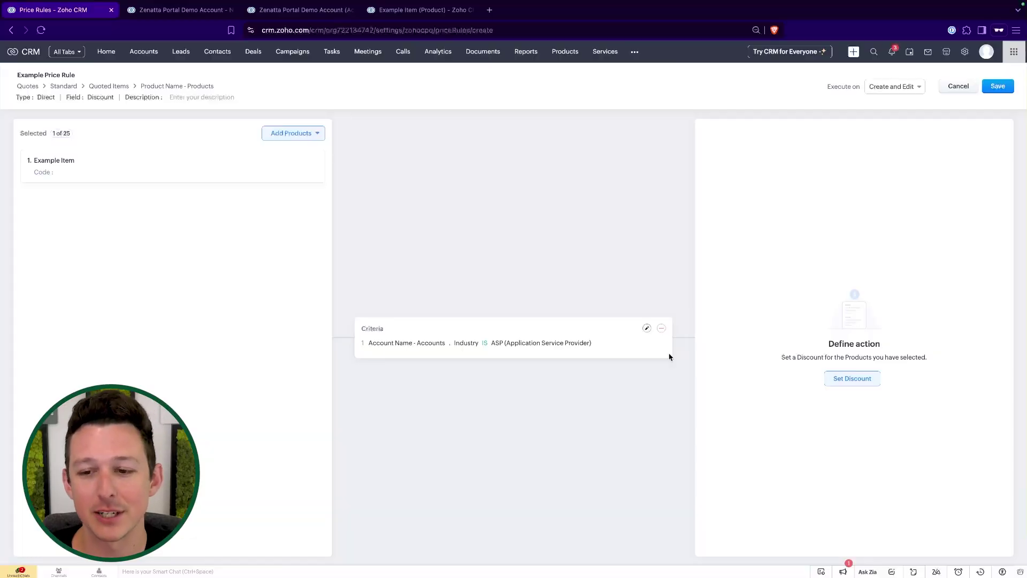
- Set the price rule's discount on Example Item to 10 percent of the Quoted Items List Price
left_click(851, 377)
left_click(725, 100)
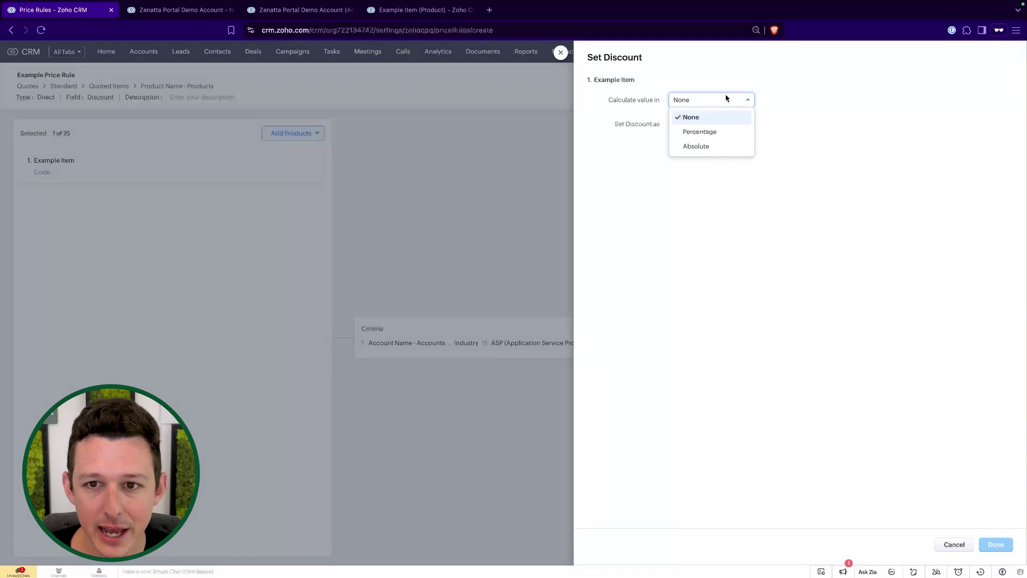
left_click(714, 134)
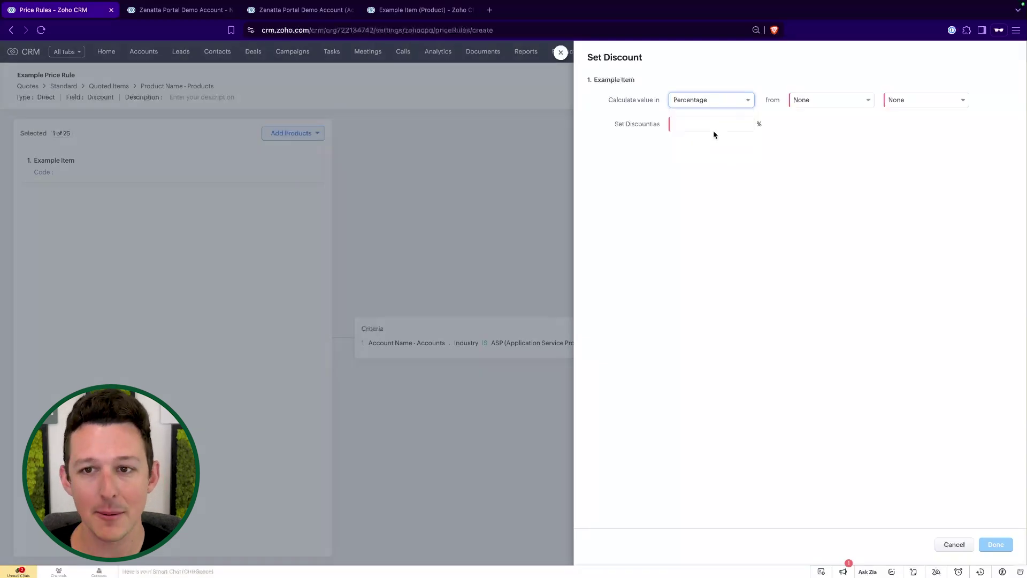
left_click(830, 106)
left_click(828, 134)
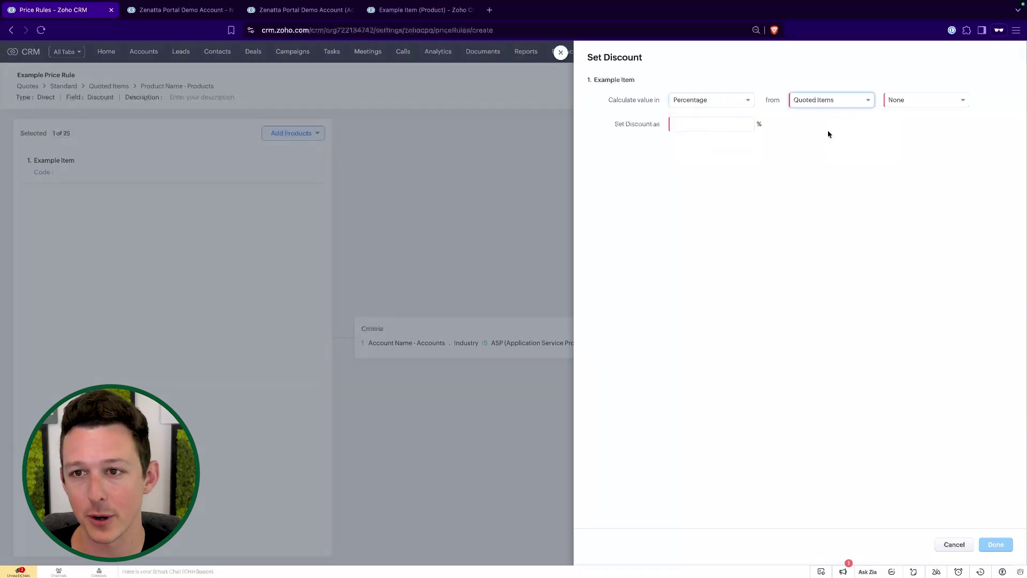
left_click(894, 101)
left_click(923, 133)
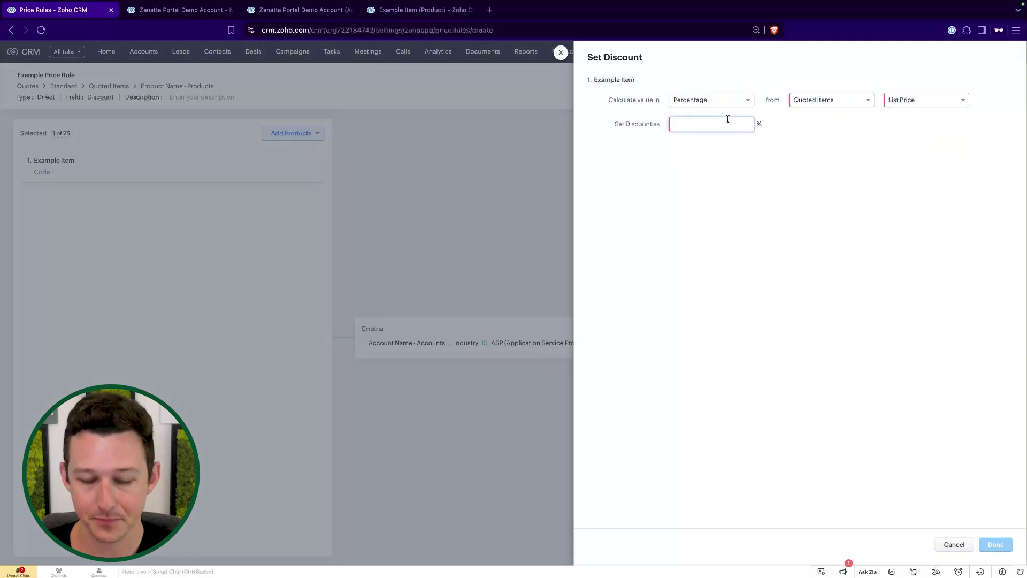
type("10")
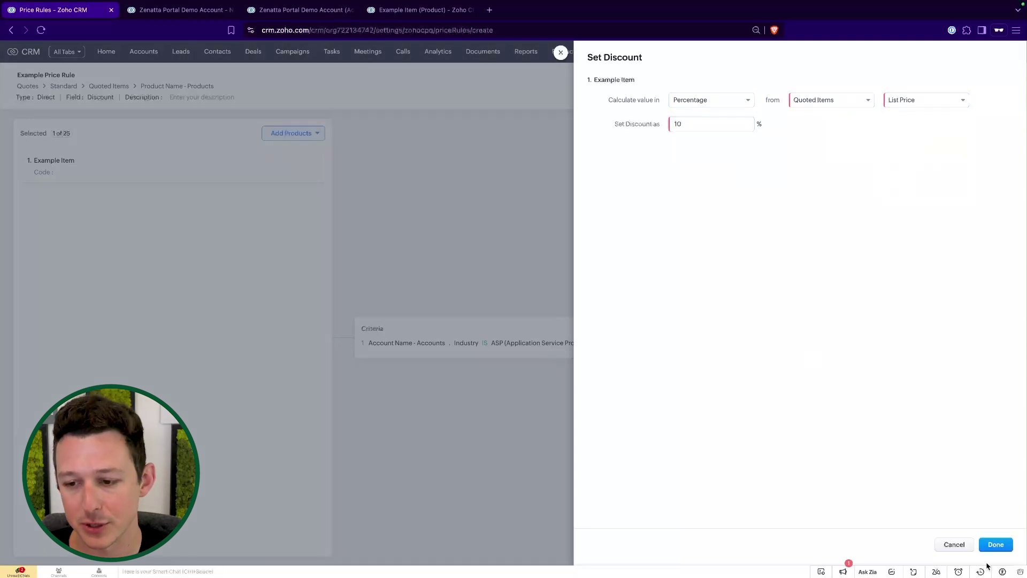
left_click(995, 545)
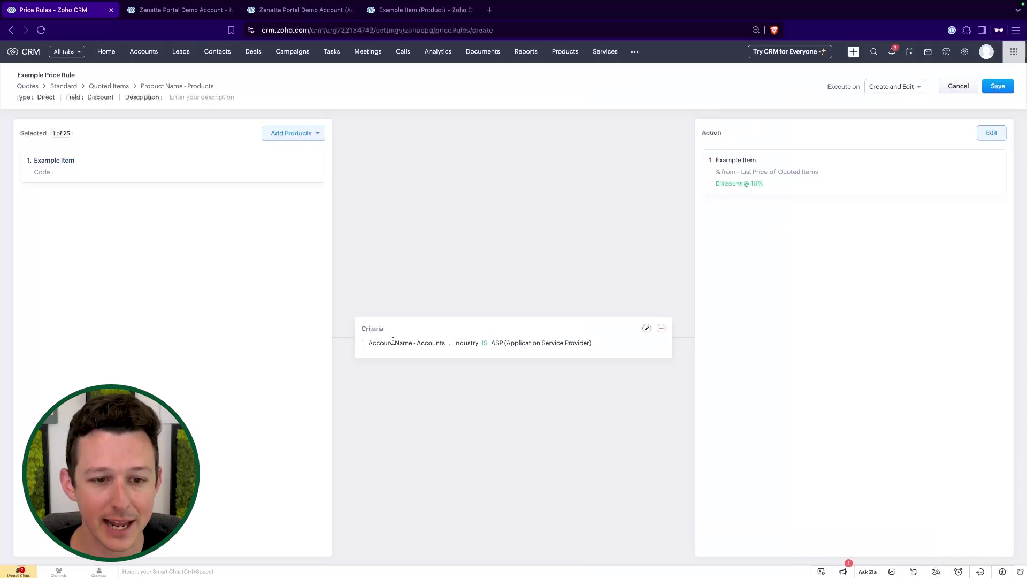
- Review the industry criterion and the discount action, and save the price rule
left_click_drag(592, 344, 355, 345)
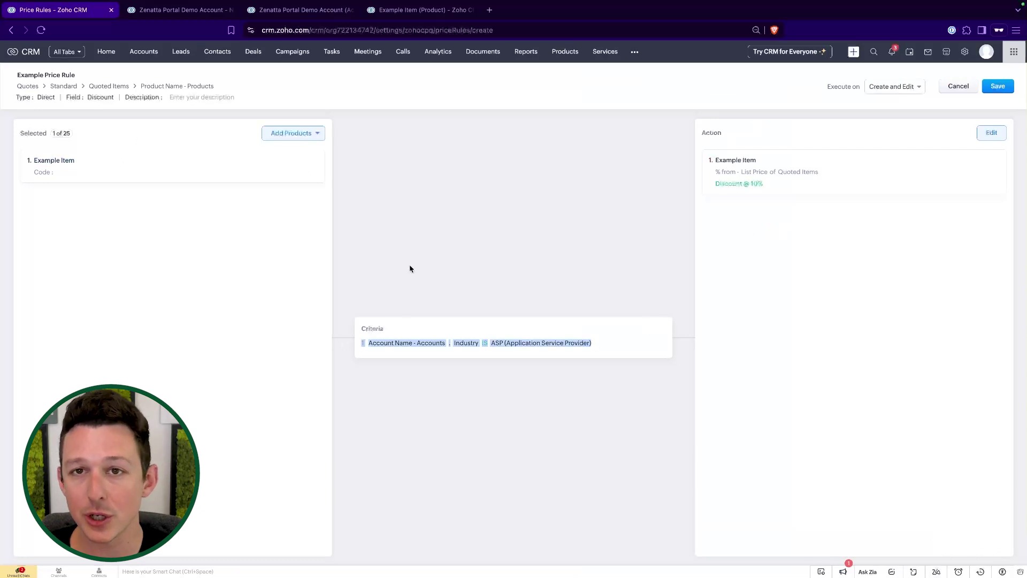
left_click(405, 345)
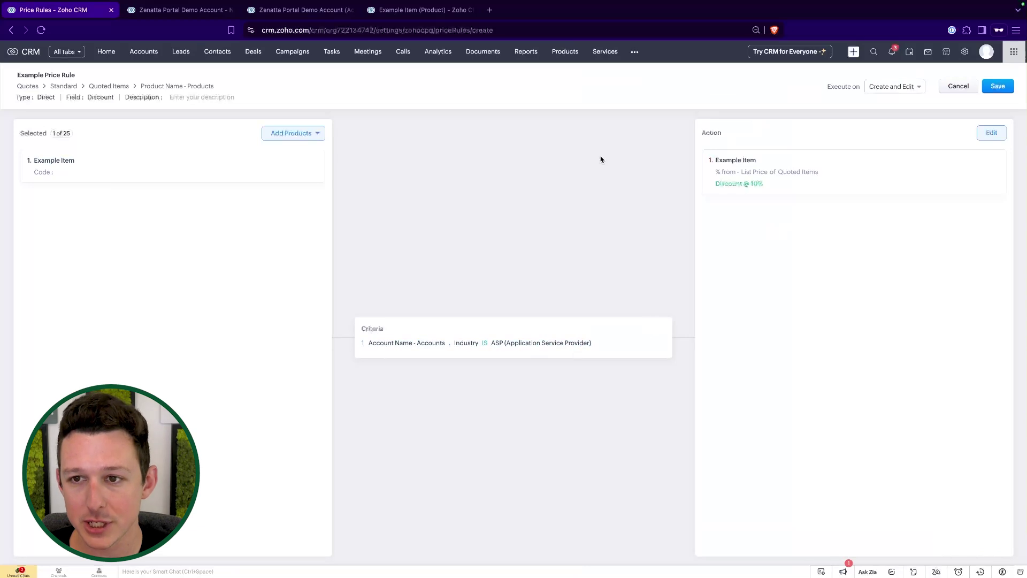
left_click(991, 134)
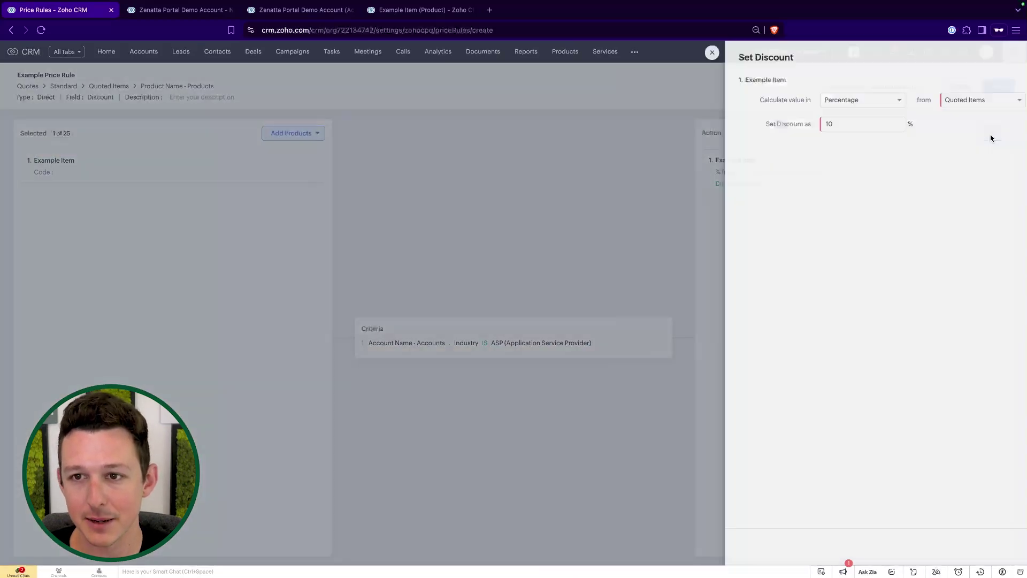
left_click(964, 547)
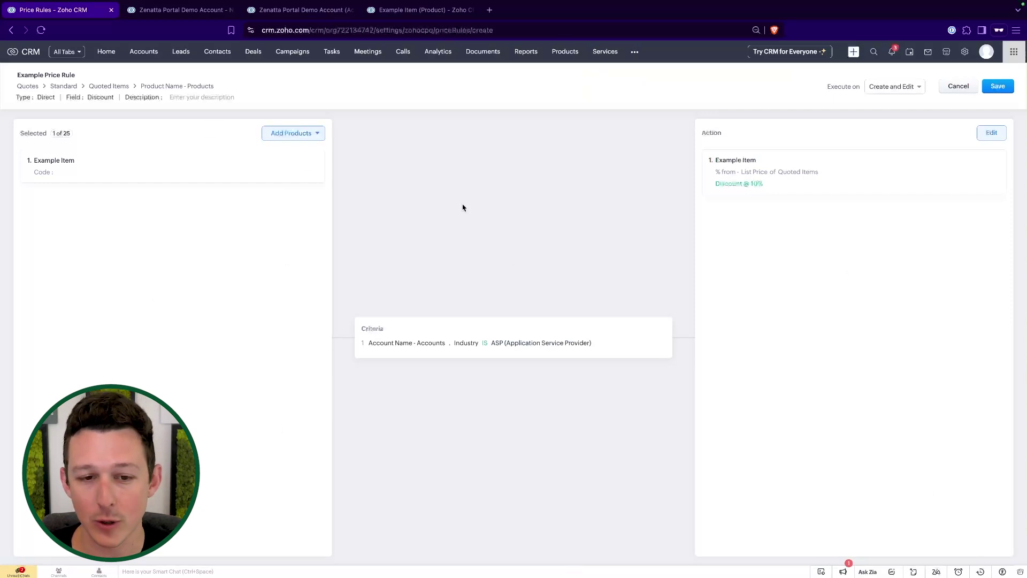
left_click_drag(369, 342, 614, 346)
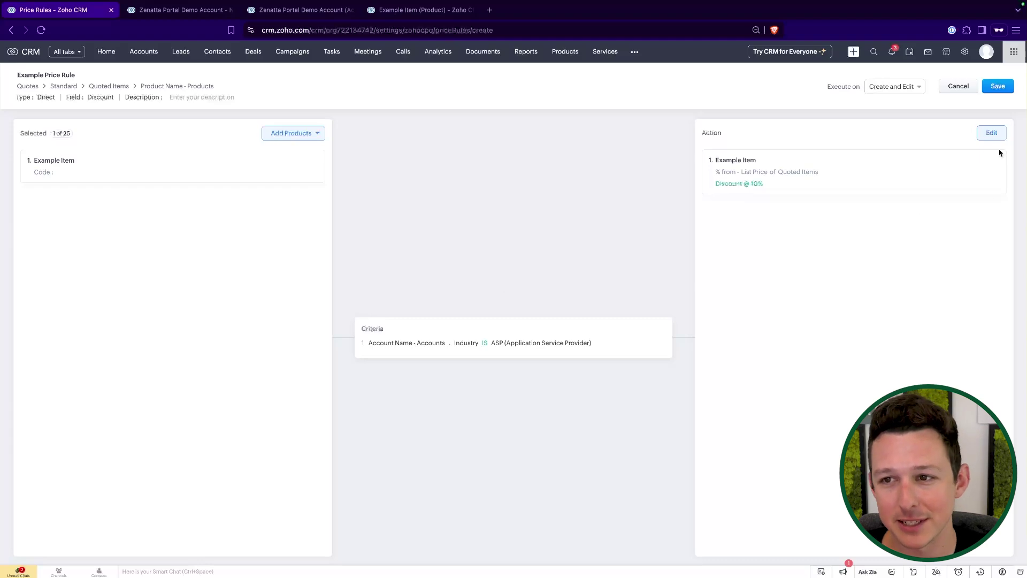
left_click(997, 86)
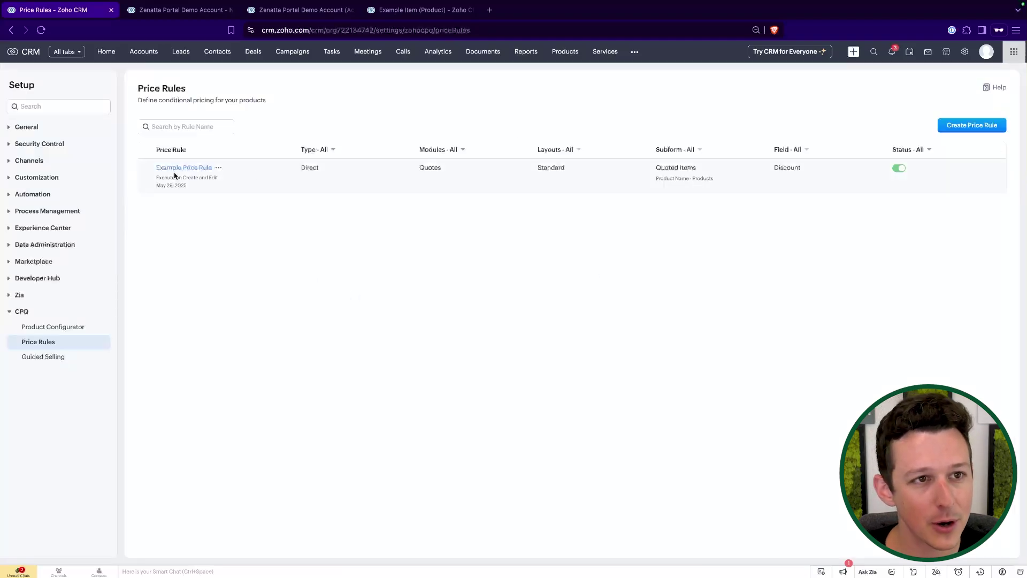
- Start a new quote from the Zenatta Portal Demo Account - New Build deal with the subject "Example"
left_click(176, 10)
left_click(70, 138)
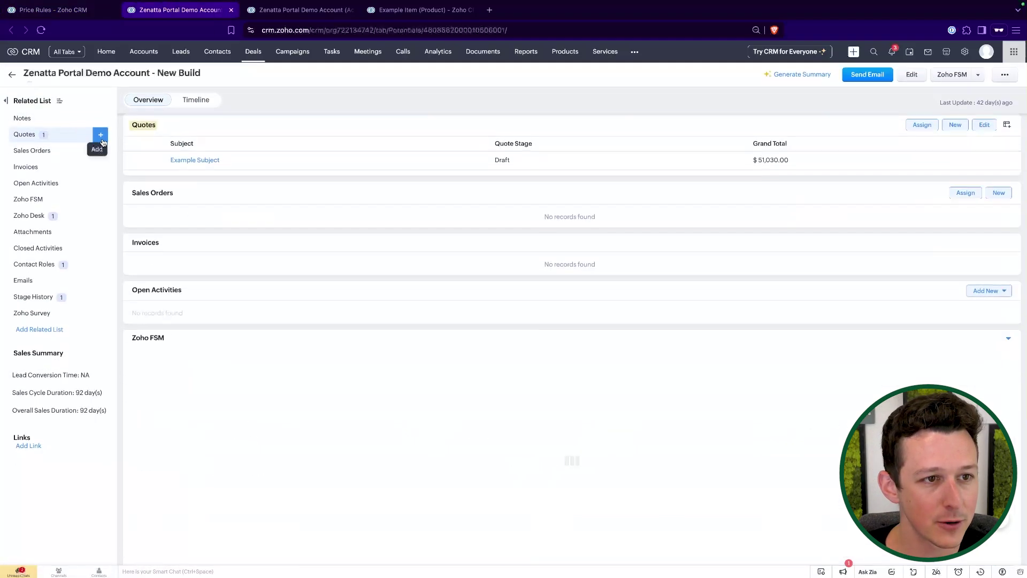
left_click(101, 136)
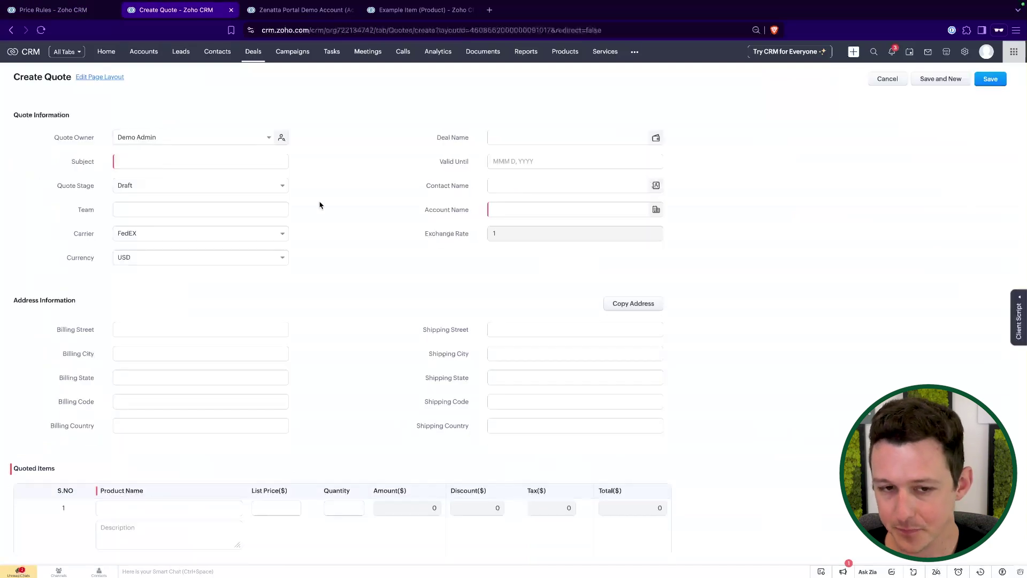
left_click(237, 163)
type("Example")
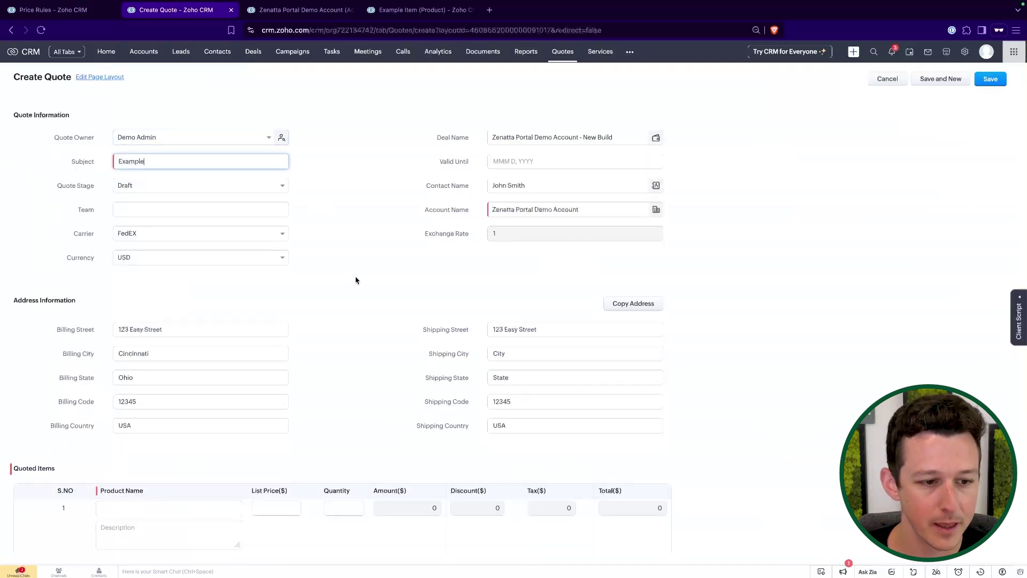
- Add Example Item to the quoted items with a quantity of 5
scroll(201, 442, "down", 3)
left_click(211, 402)
type("exa")
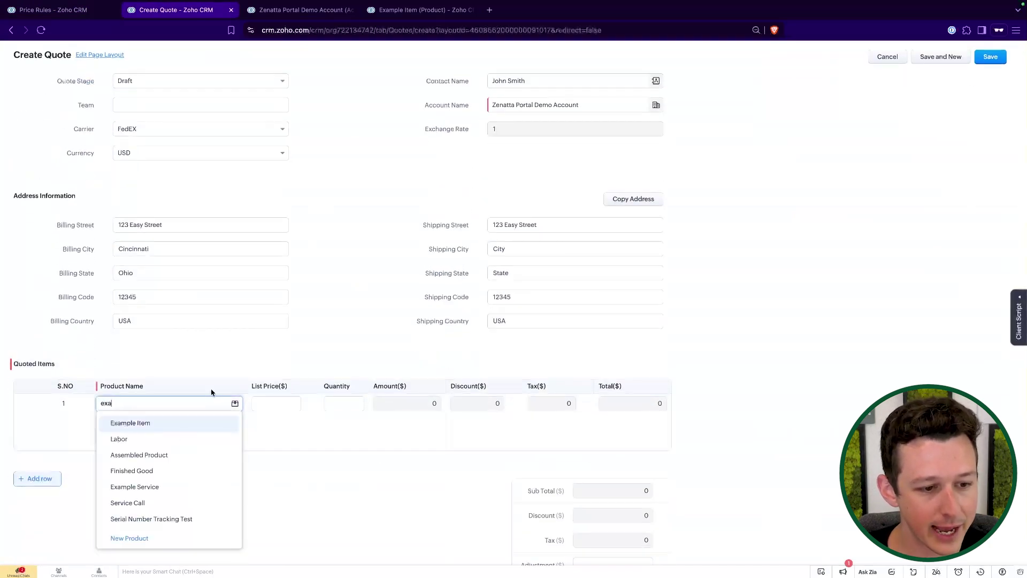
left_click(178, 422)
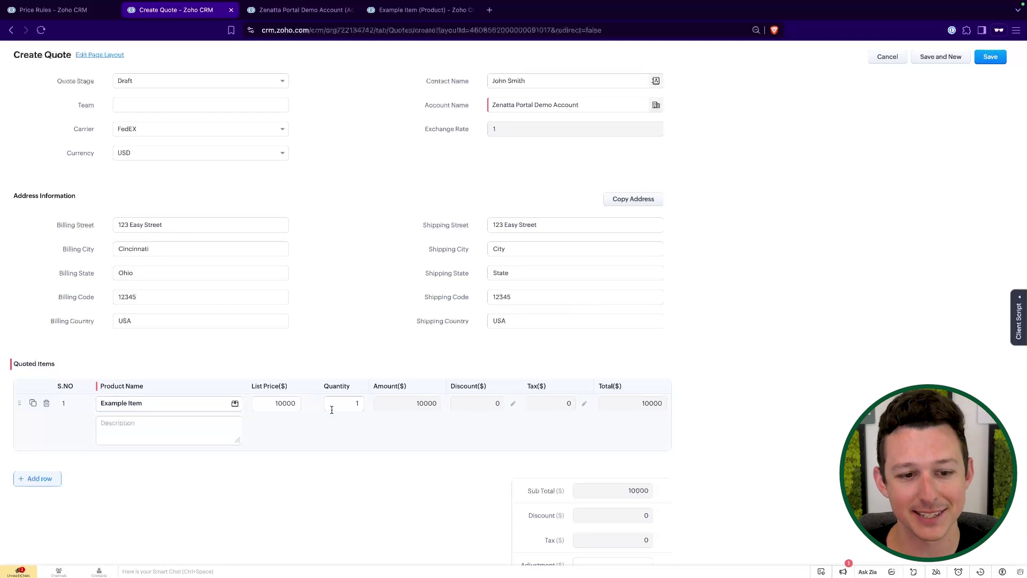
left_click(350, 406)
key("BackSpace")
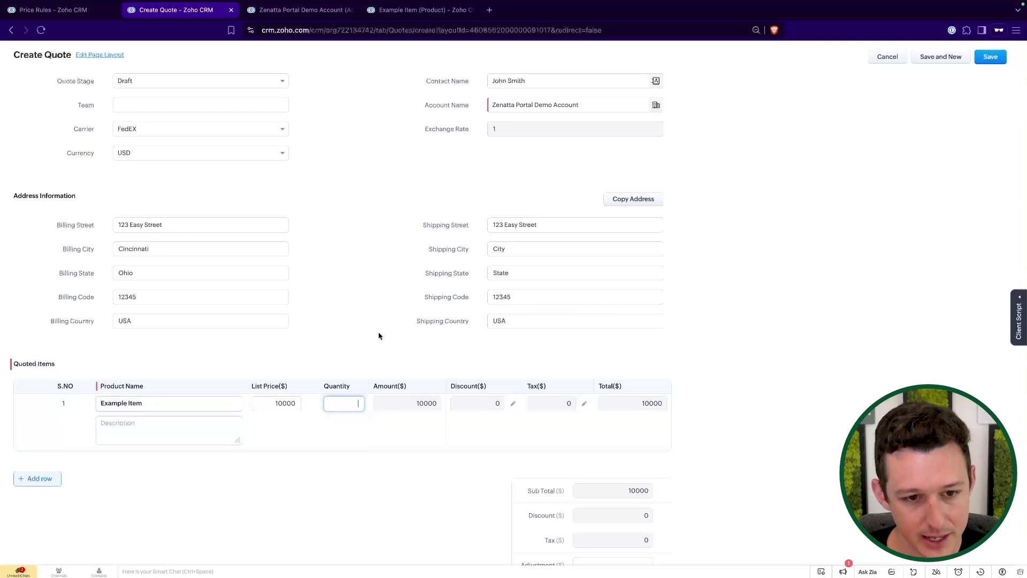
left_click(379, 336)
scroll(379, 336, "down", 4)
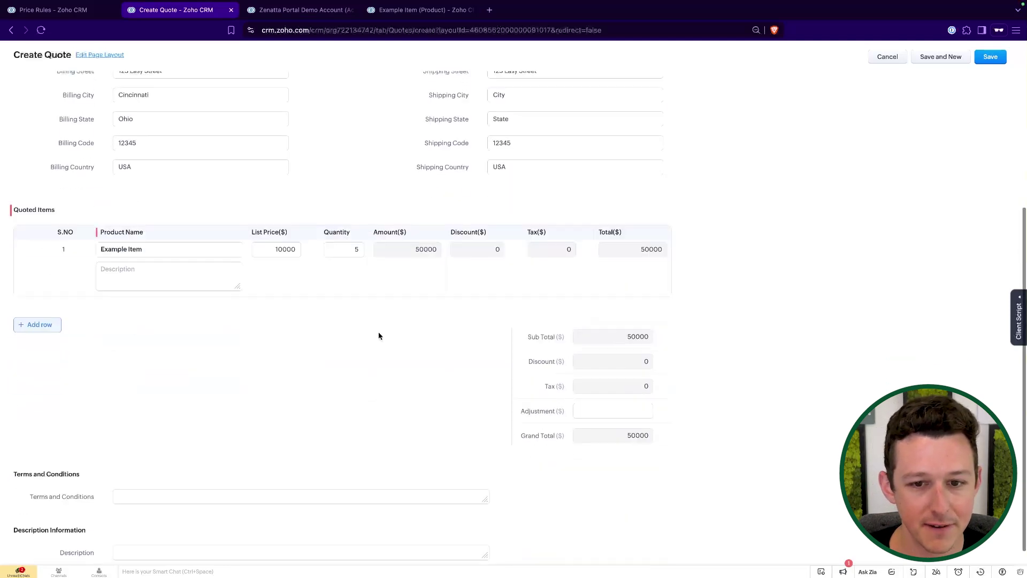
- Save the quote, review the changes made by CPQ, and accept them
left_click(991, 61)
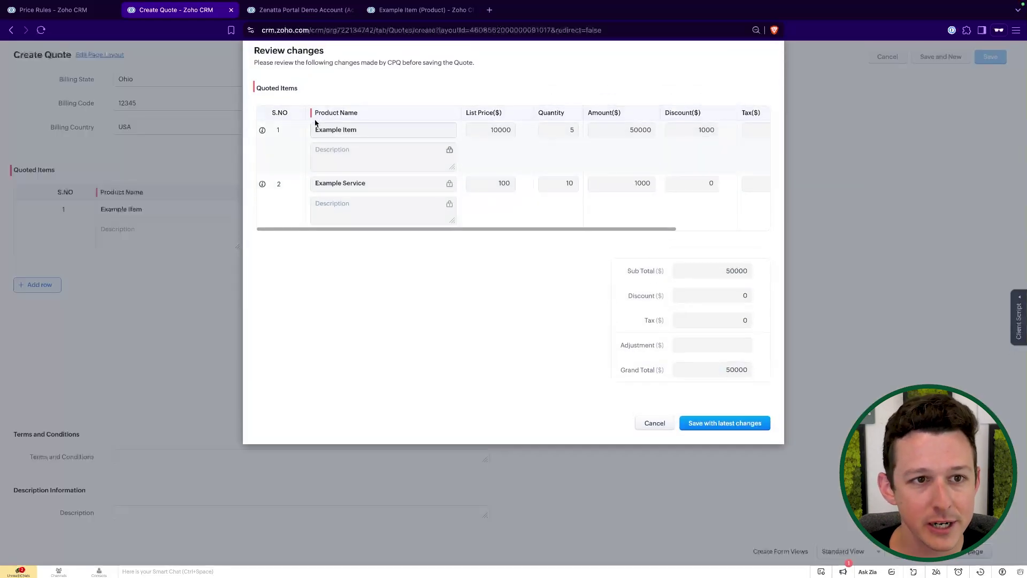
left_click_drag(254, 50, 451, 68)
left_click(448, 67)
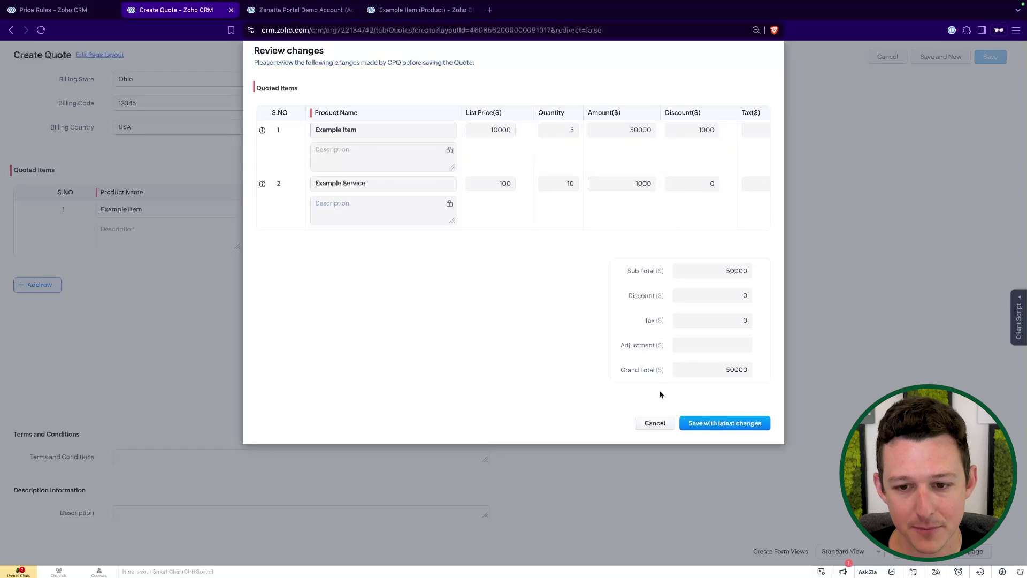
left_click(720, 424)
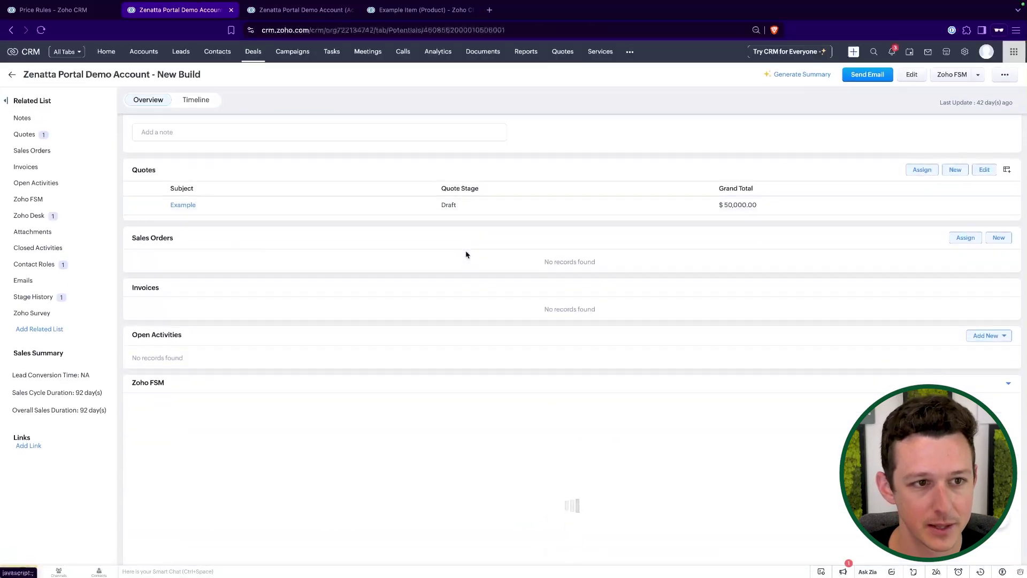
- Open the saved Example quote and inspect the discount applied to the Example Item line
left_click(183, 205)
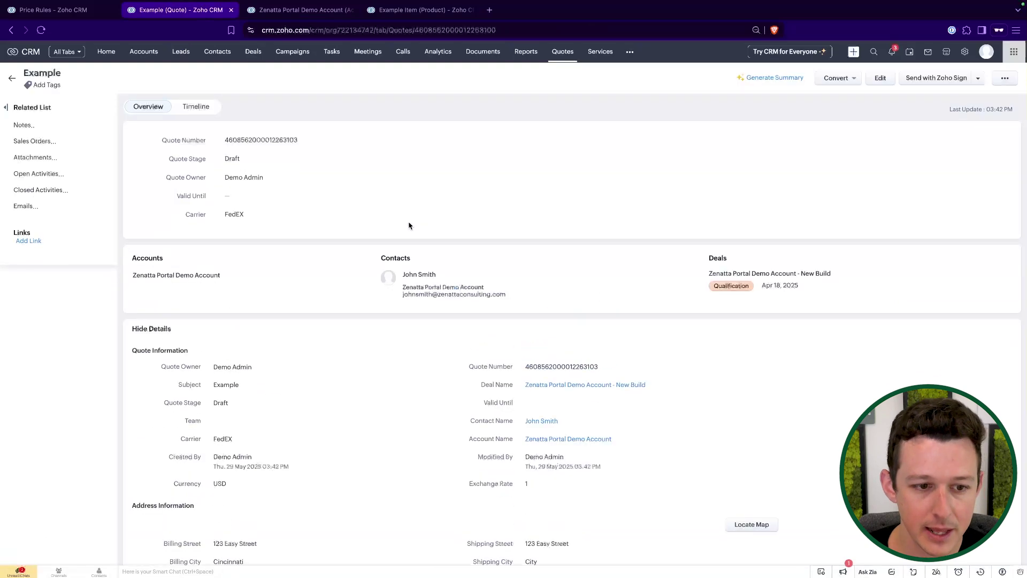
scroll(410, 226, "down", 1)
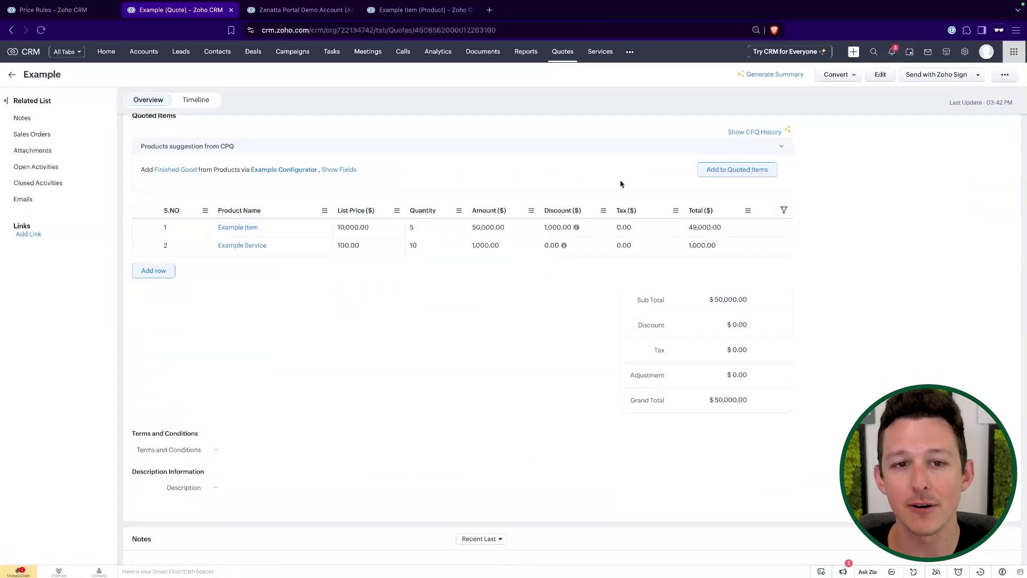
mouse_move(576, 230)
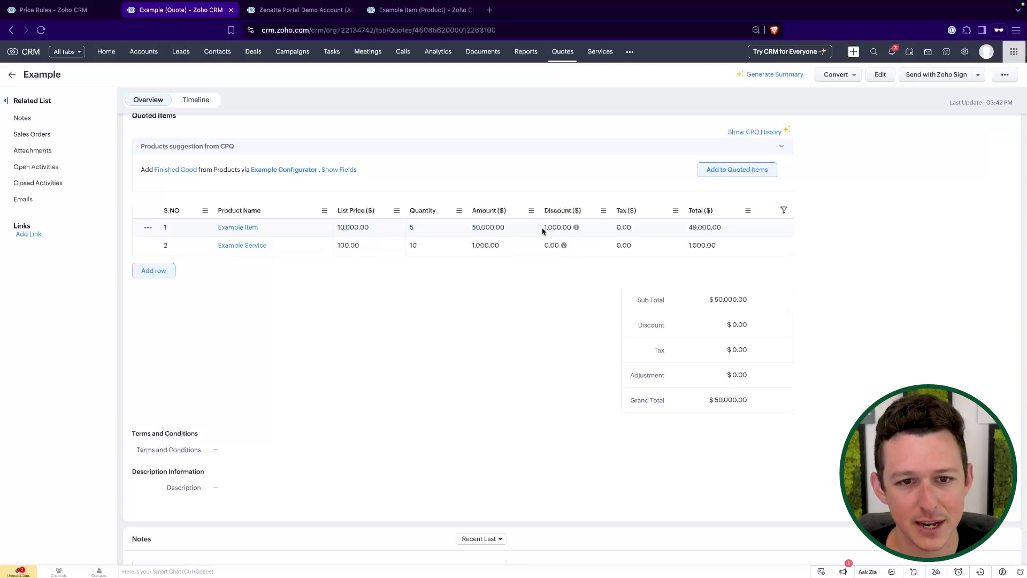
- Edit Example Price Rule so its percentage discount is calculated from the Quoted Items Amount, and save it
left_click(79, 10)
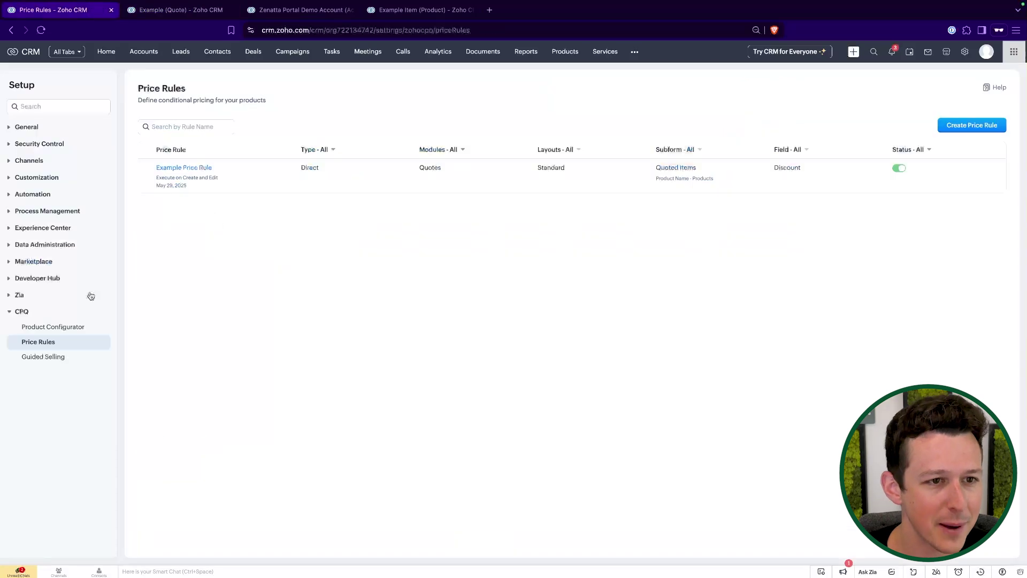
left_click(188, 168)
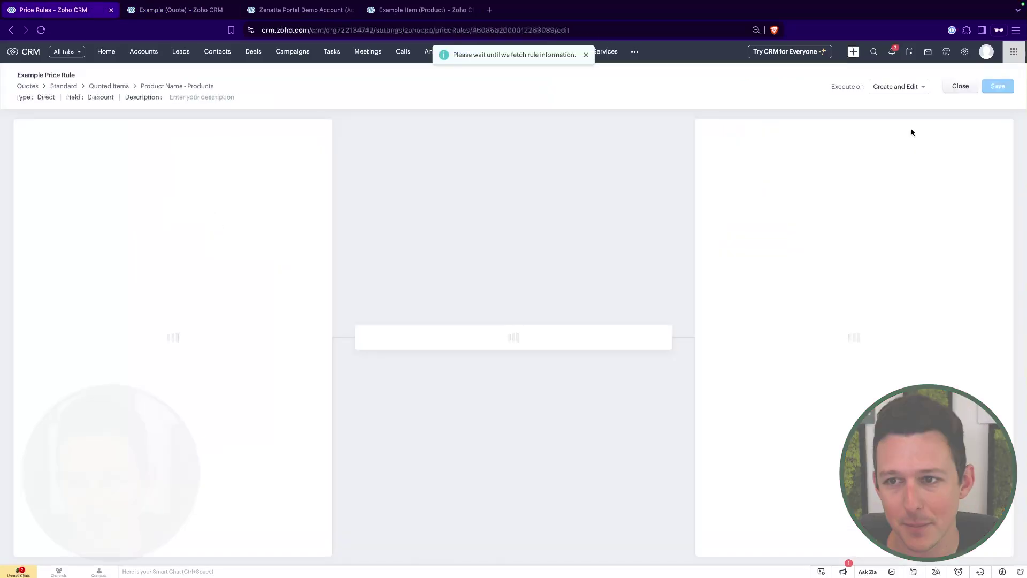
left_click(996, 130)
left_click(915, 100)
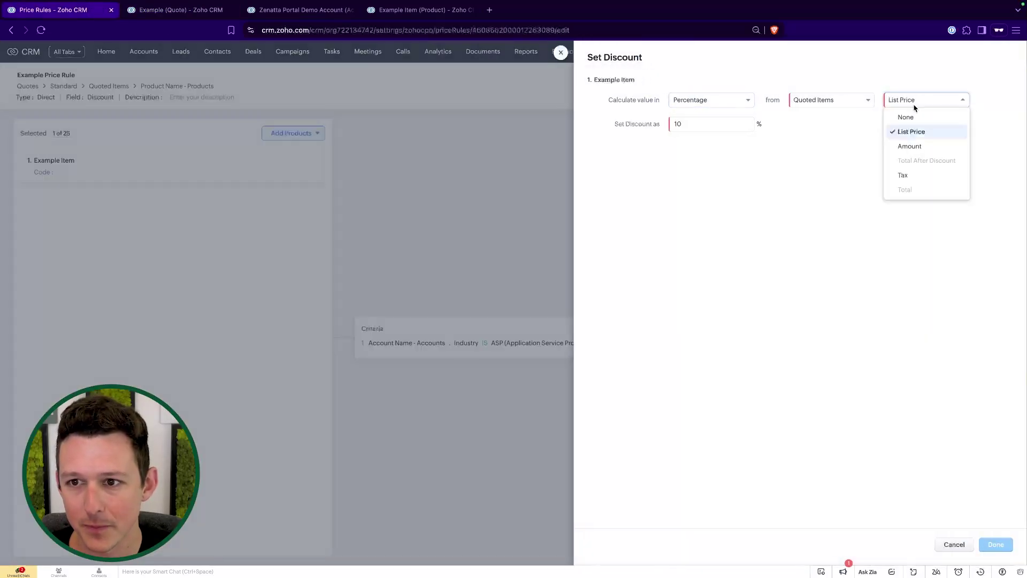
left_click(914, 152)
left_click(995, 544)
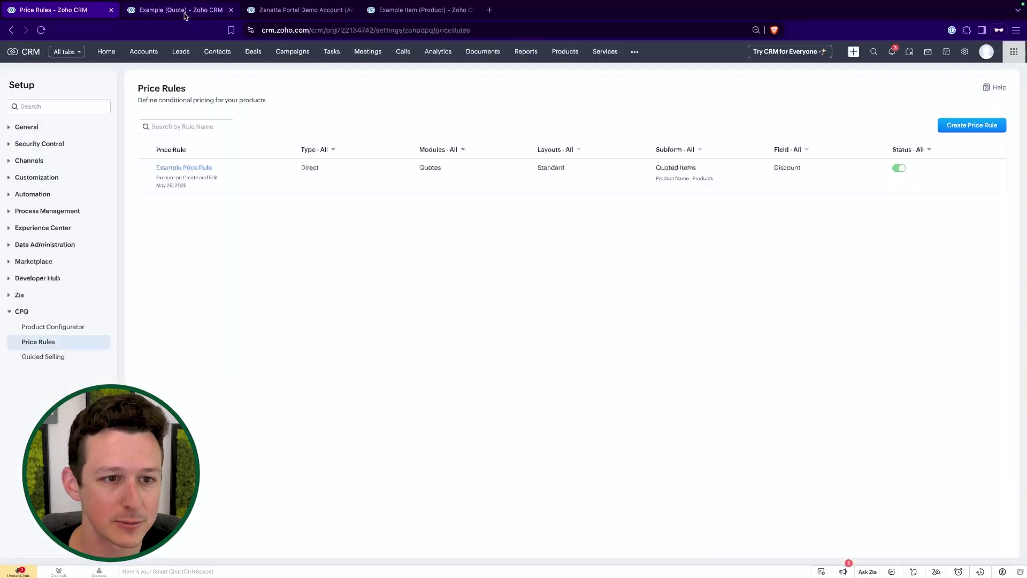
- Return from the Example quote to its related deal and start another new quote there
left_click(182, 10)
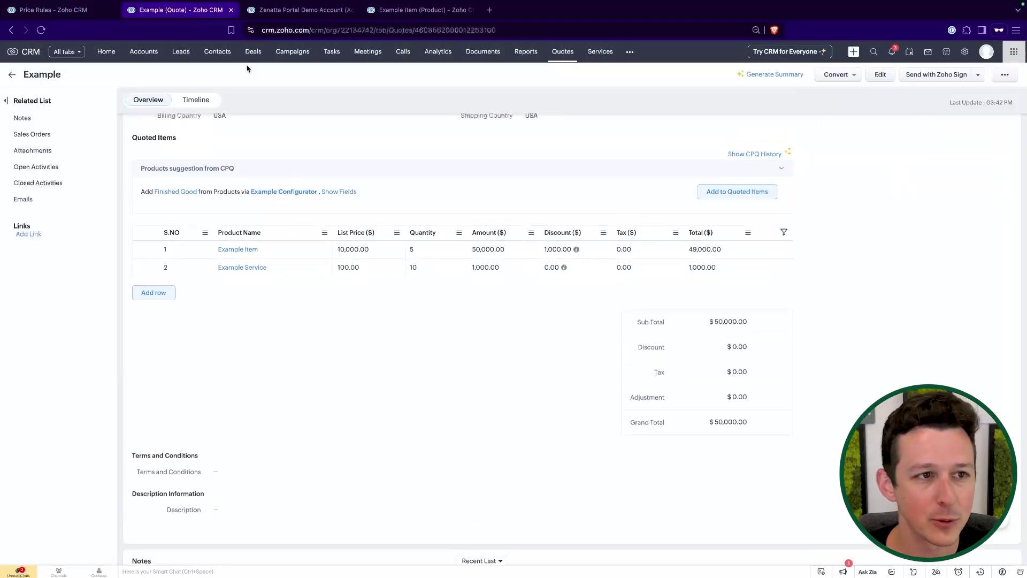
scroll(268, 264, "up", 7)
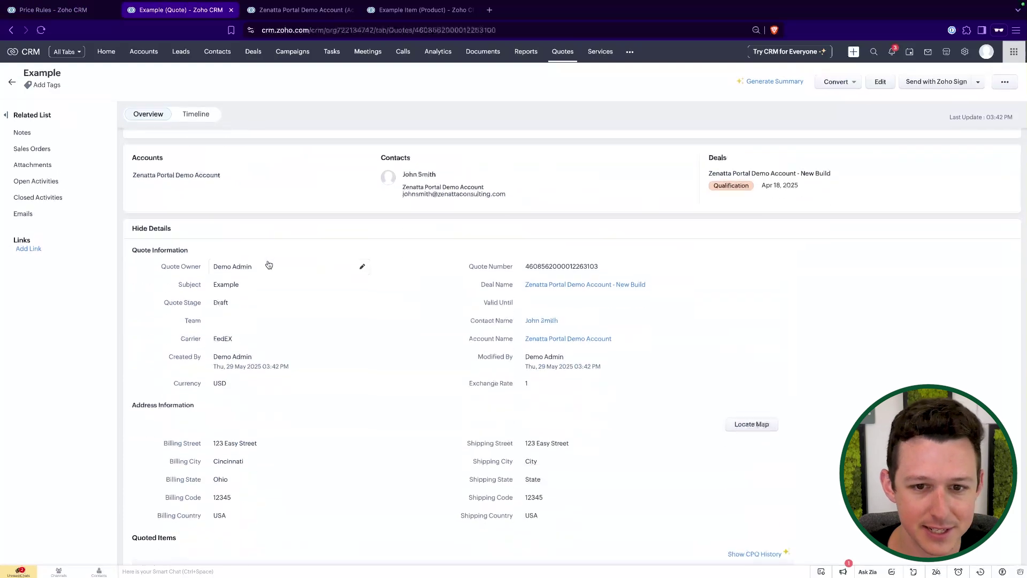
left_click(557, 272)
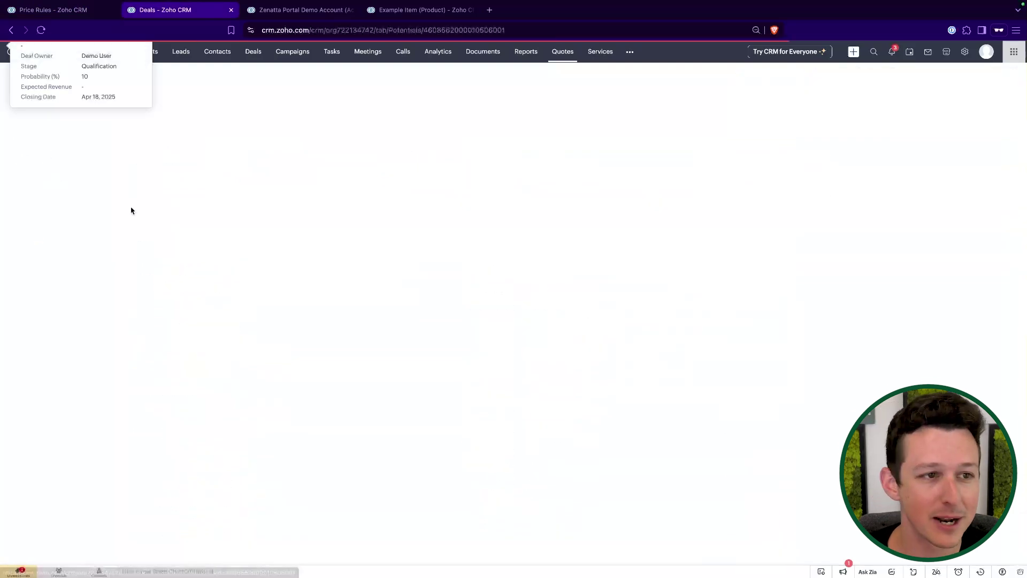
left_click(100, 141)
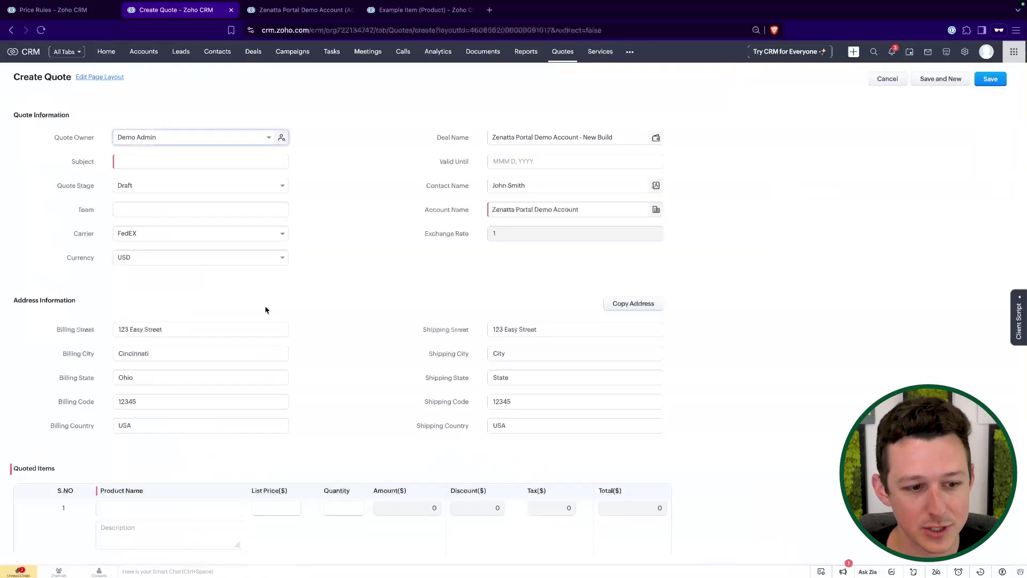
- Add Example Item with a quantity of 5 to the second test quote
scroll(265, 310, "down", 2)
left_click(160, 393)
type("example")
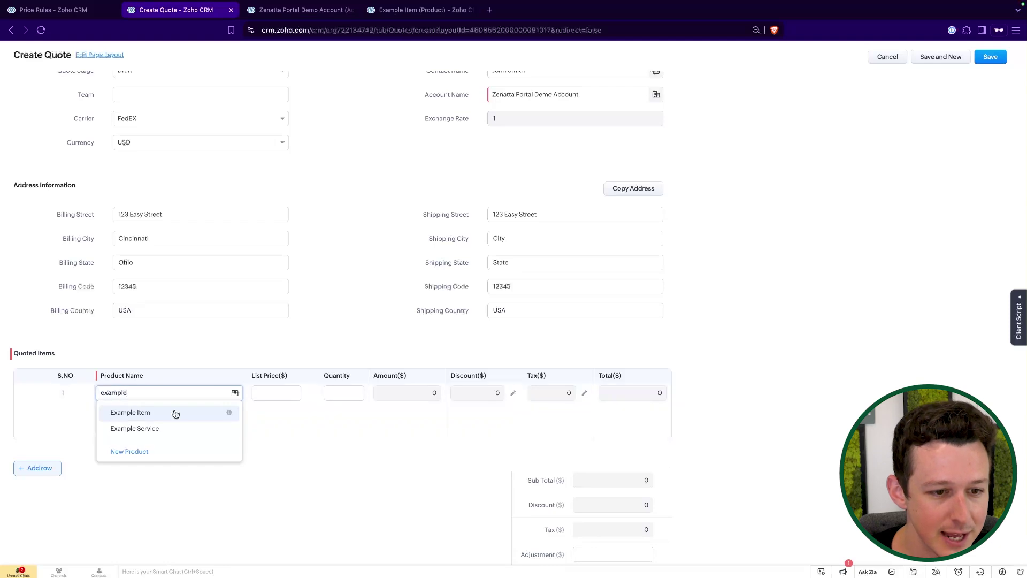
left_click(176, 414)
left_click(344, 393)
type("5")
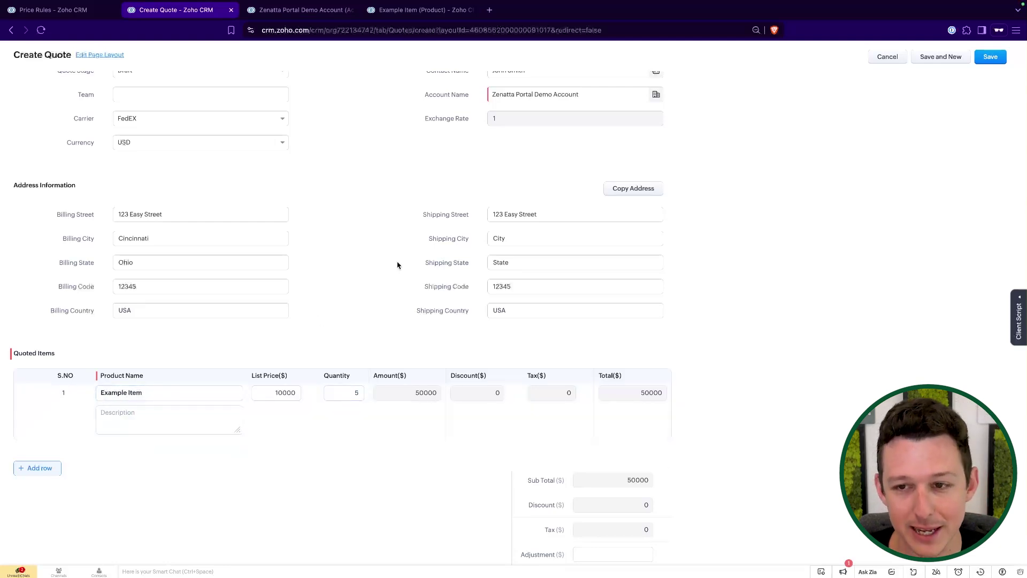
- Set the second test quote's subject to Example 2 and save it with the CPQ changes applied
scroll(398, 265, "down", 2)
left_click(990, 57)
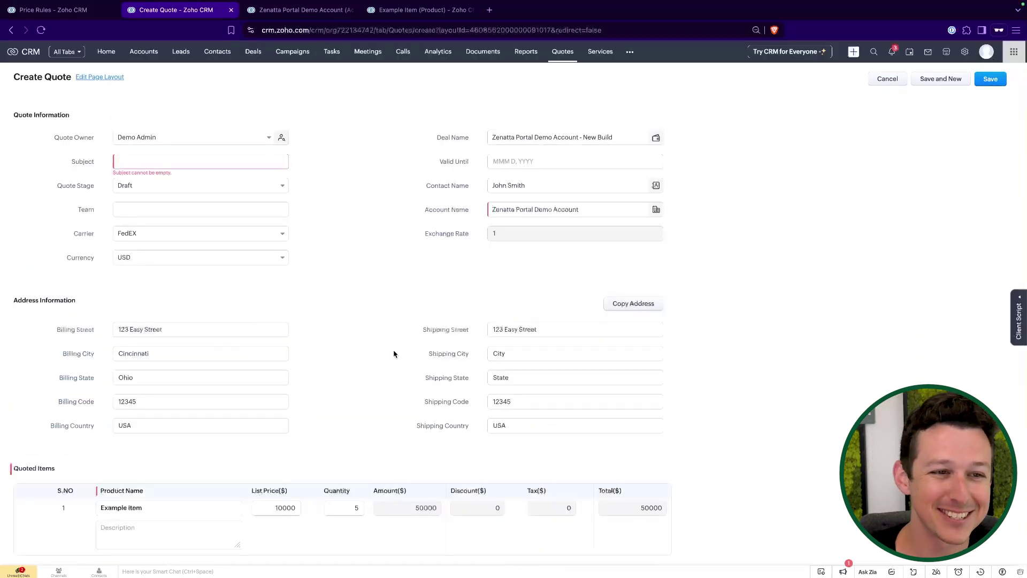
left_click(202, 155)
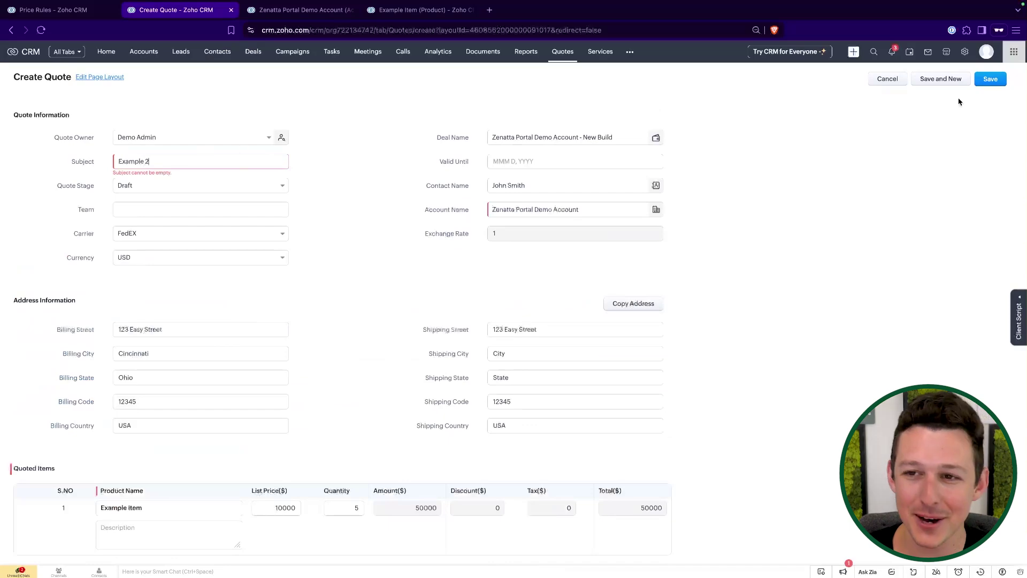
left_click(990, 78)
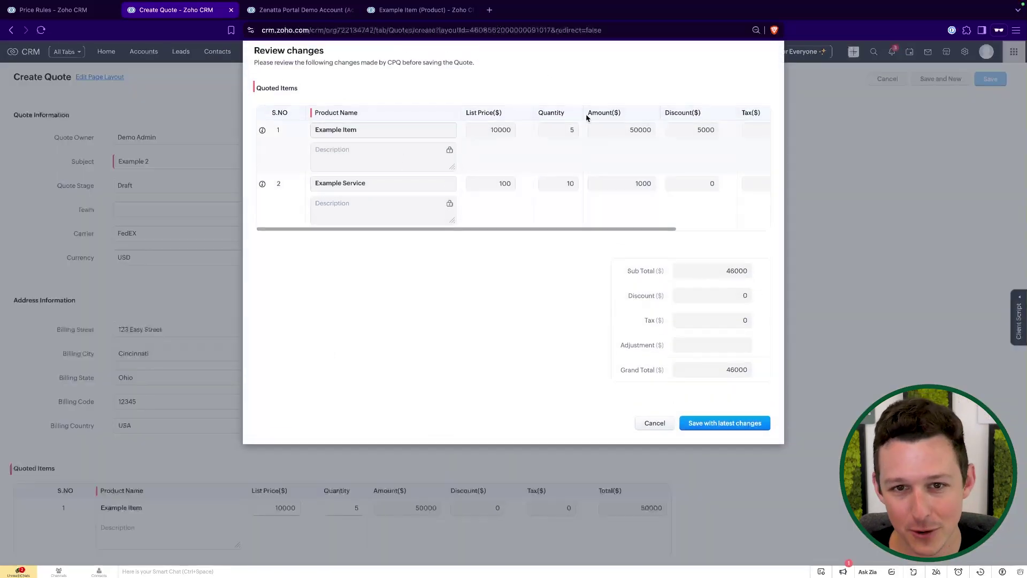
left_click(740, 429)
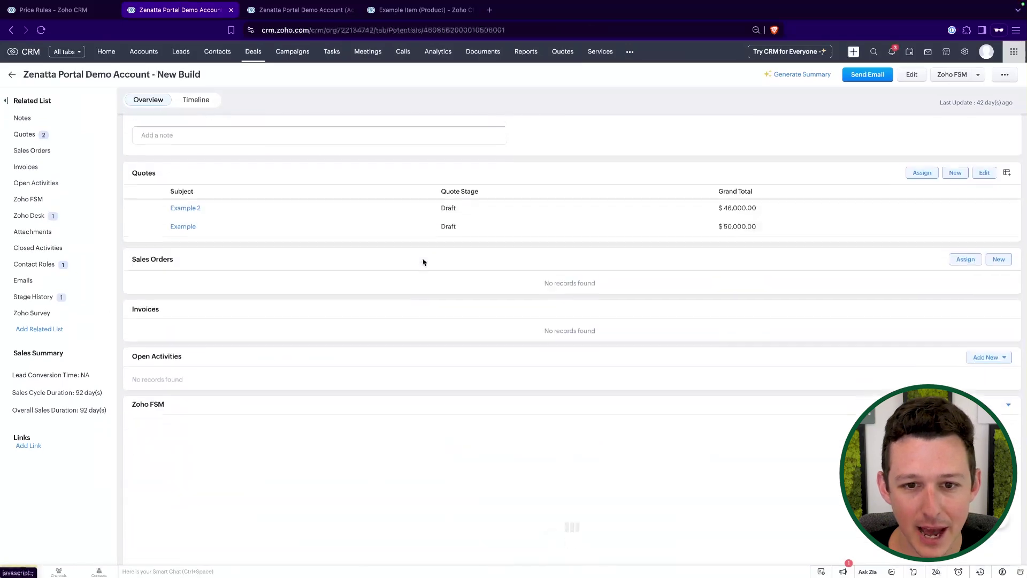
- Open the Example 2 quote and compare its quoted item discounts with the action defined in Example Price Rule
left_click(186, 201)
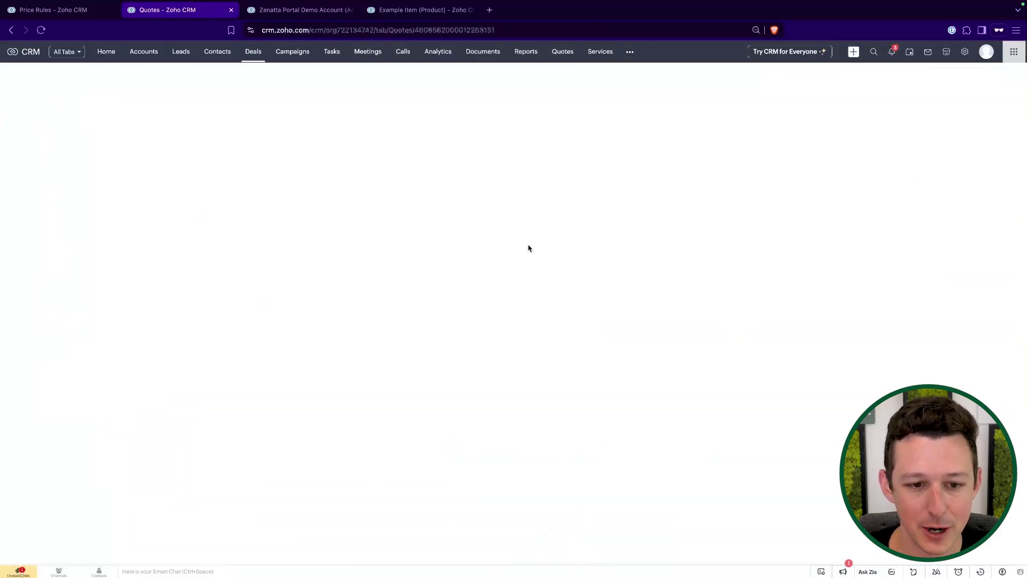
scroll(528, 248, "down", 6)
scroll(528, 248, "down", 2)
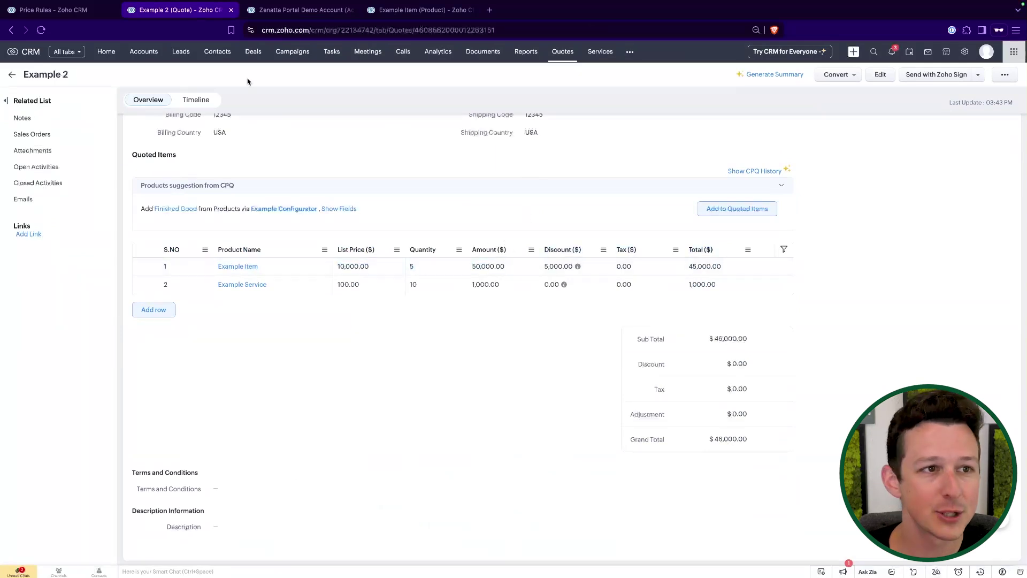
left_click(91, 10)
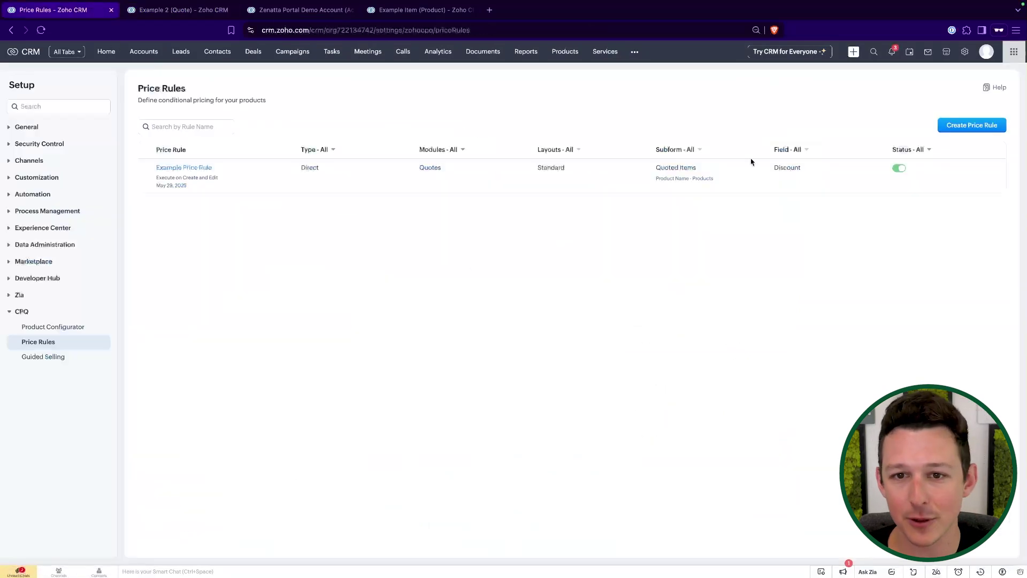
left_click(196, 170)
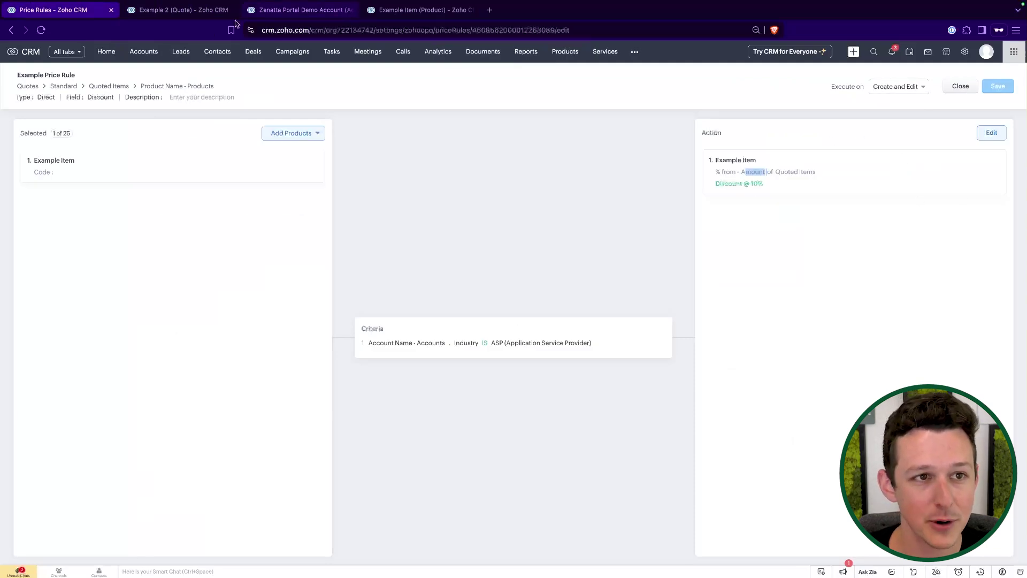
left_click(189, 12)
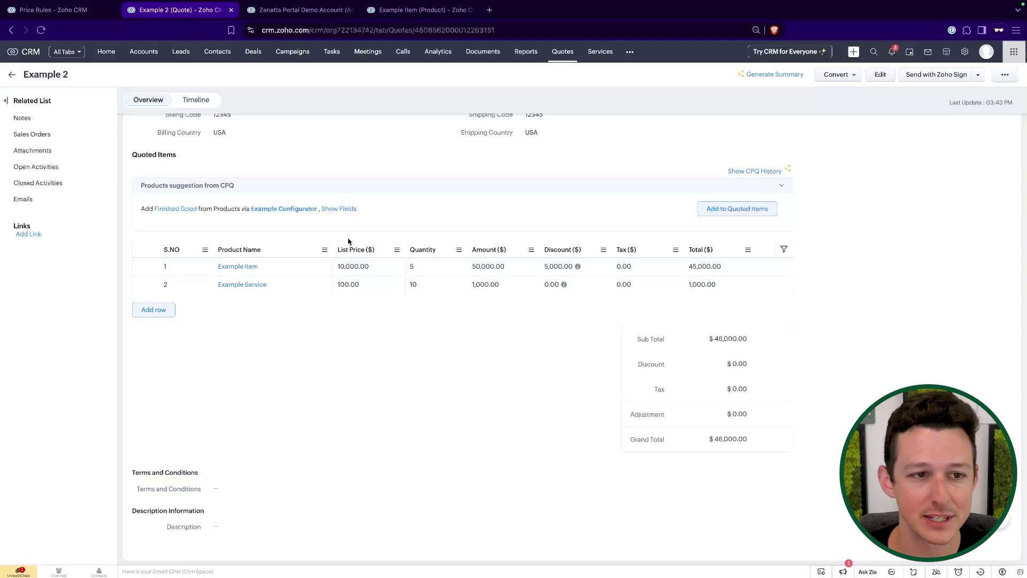
- Add the CPQ-suggested Finished Good to the Example 2 quote's items and review the updated lines
scroll(348, 242, "up", 7)
scroll(349, 242, "down", 5)
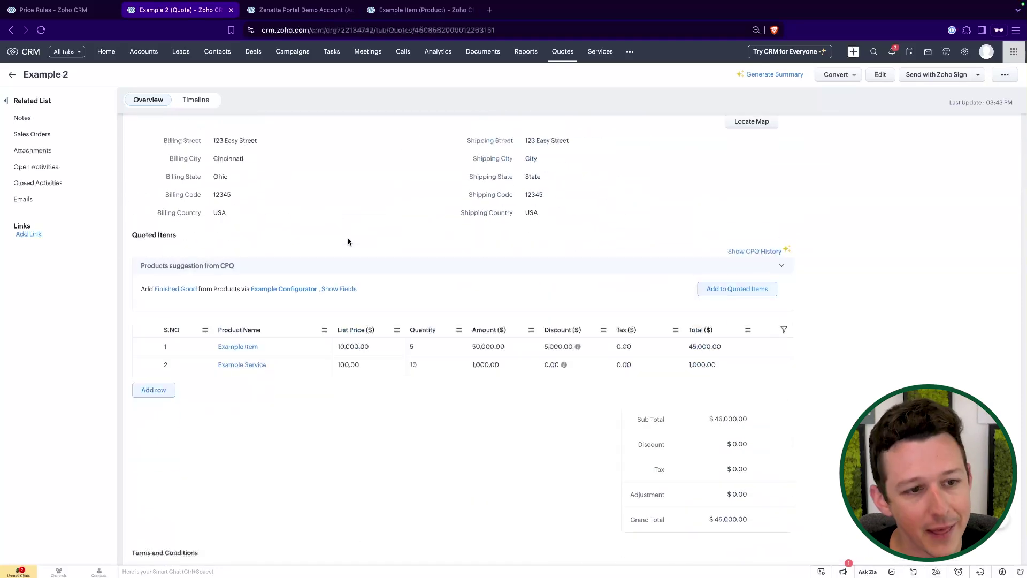
left_click_drag(141, 265, 319, 319)
left_click(281, 240)
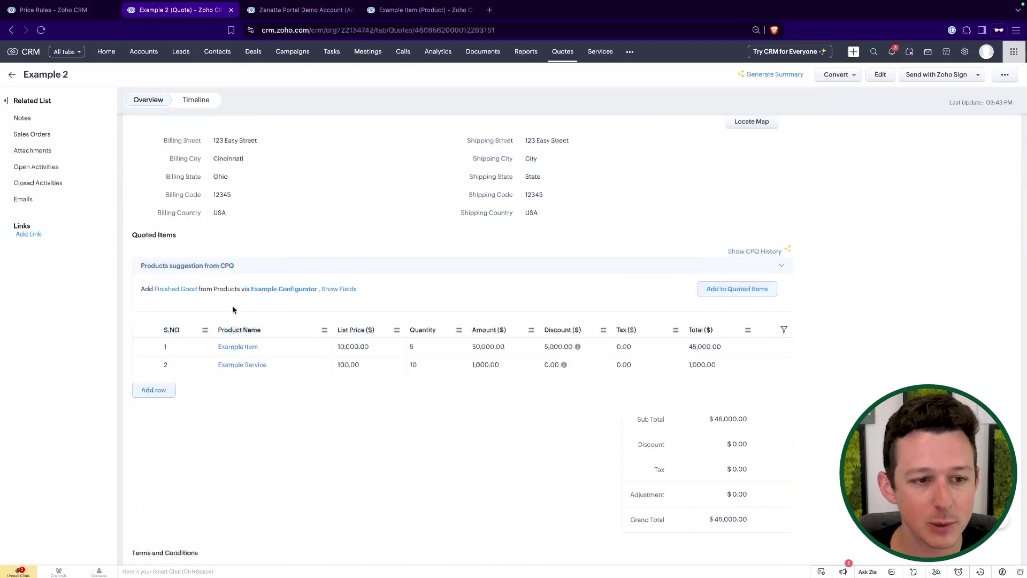
scroll(172, 261, "up", 1)
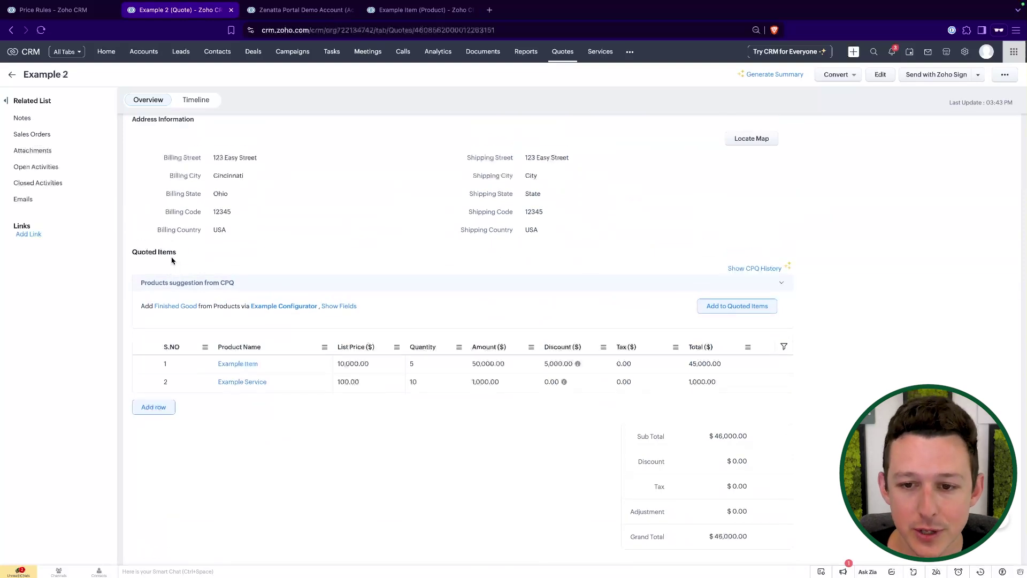
left_click(725, 306)
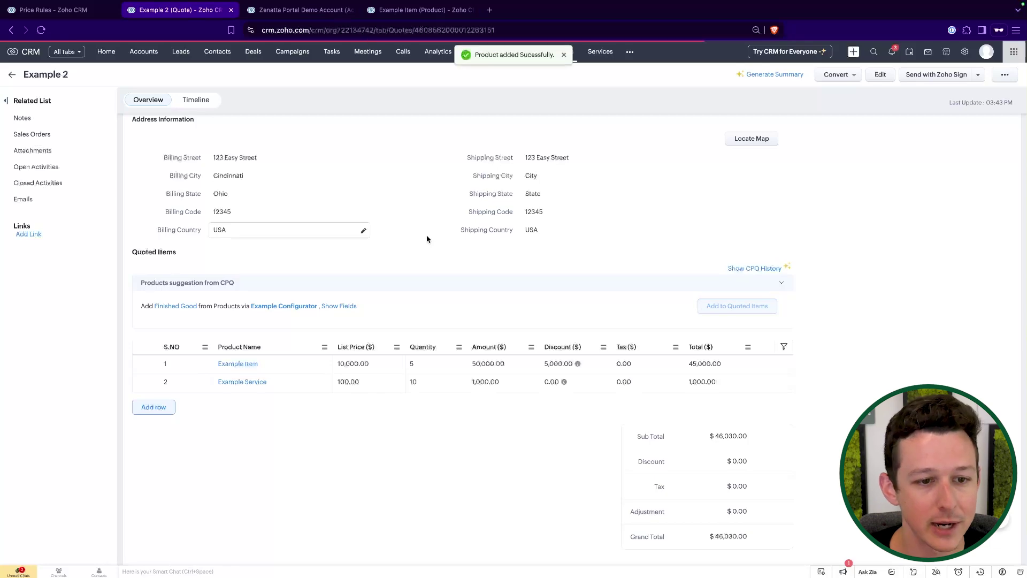
scroll(516, 240, "down", 9)
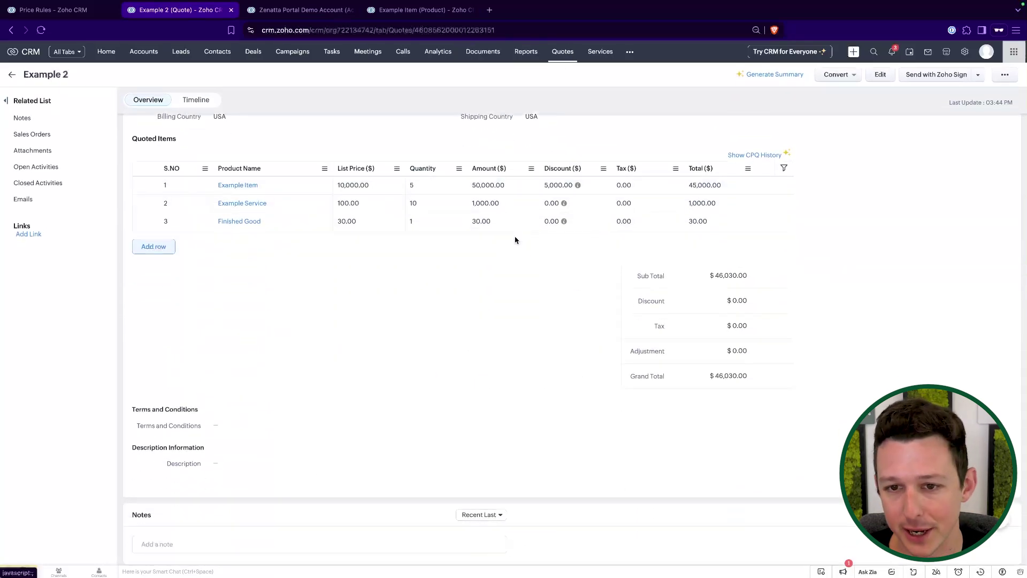
scroll(516, 241, "up", 9)
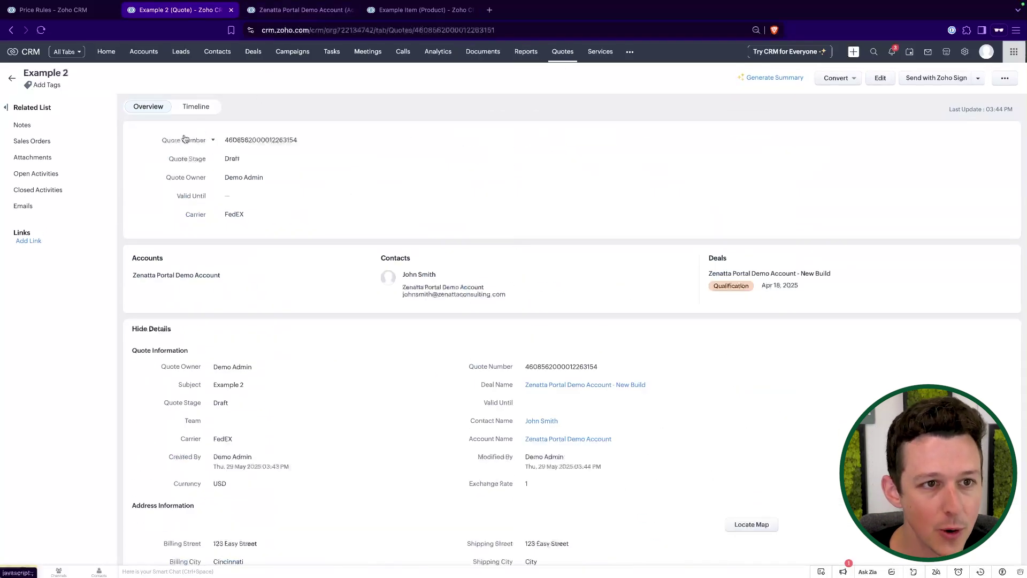
- Close Example Price Rule and start a new CPQ guided selling flow named Guided Selling
left_click(83, 16)
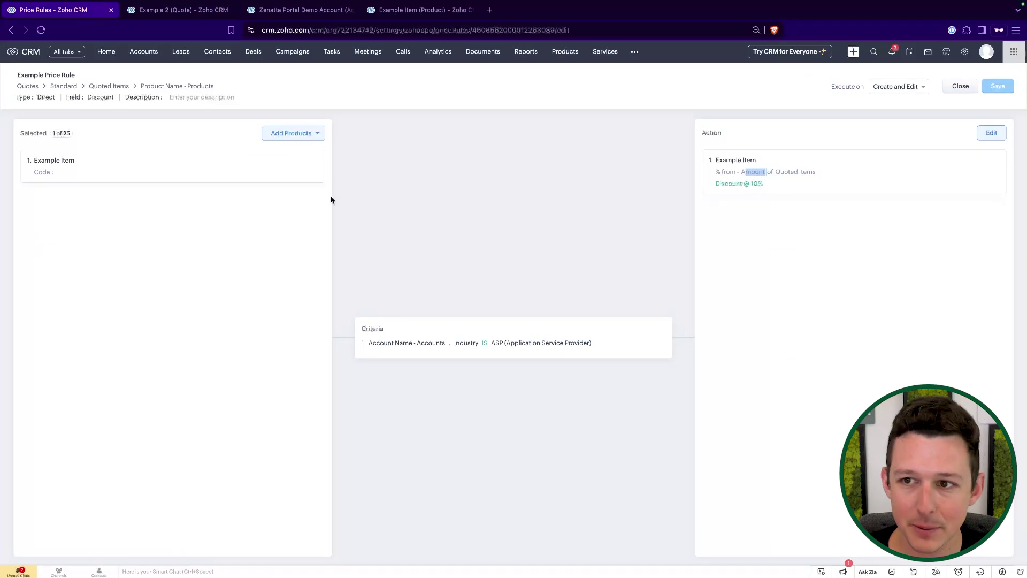
left_click(960, 88)
left_click(63, 359)
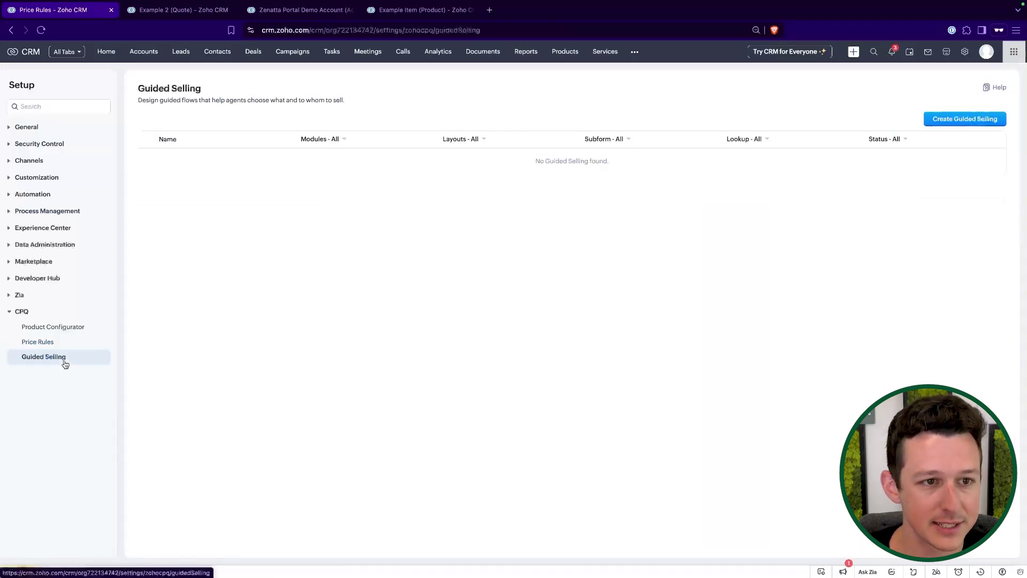
left_click(947, 120)
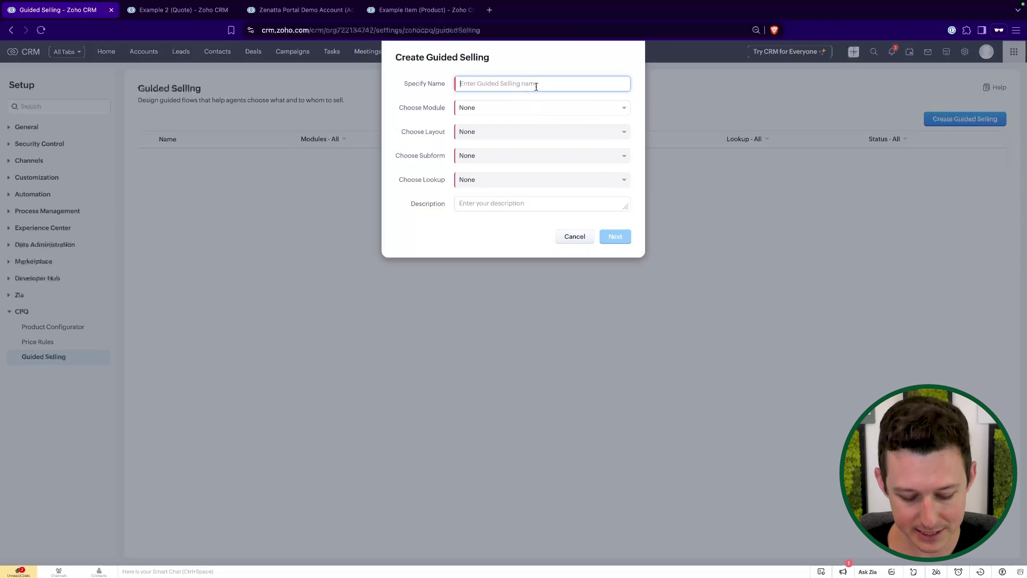
type("Guided Sellings")
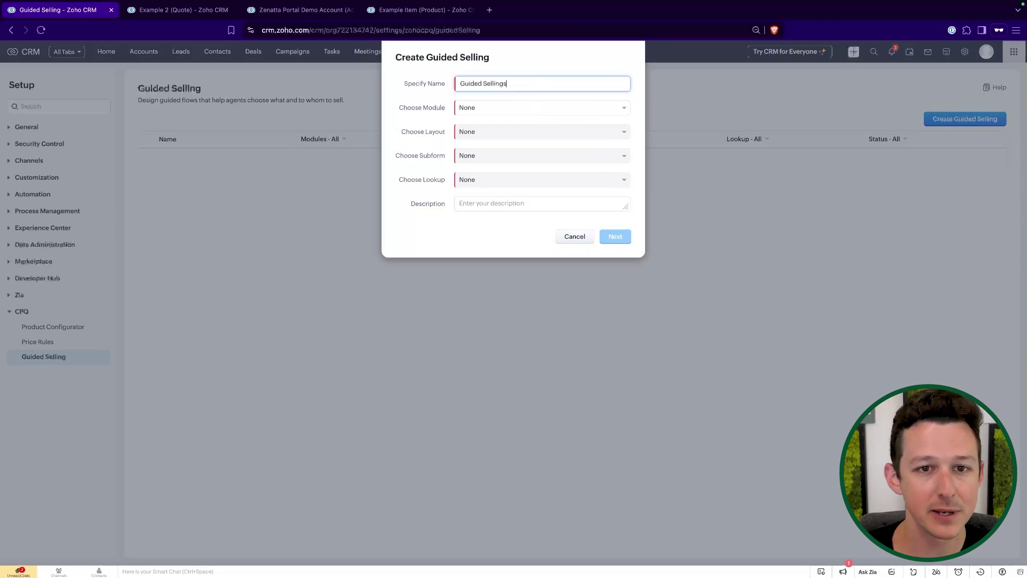
left_click(529, 56)
left_click(530, 80)
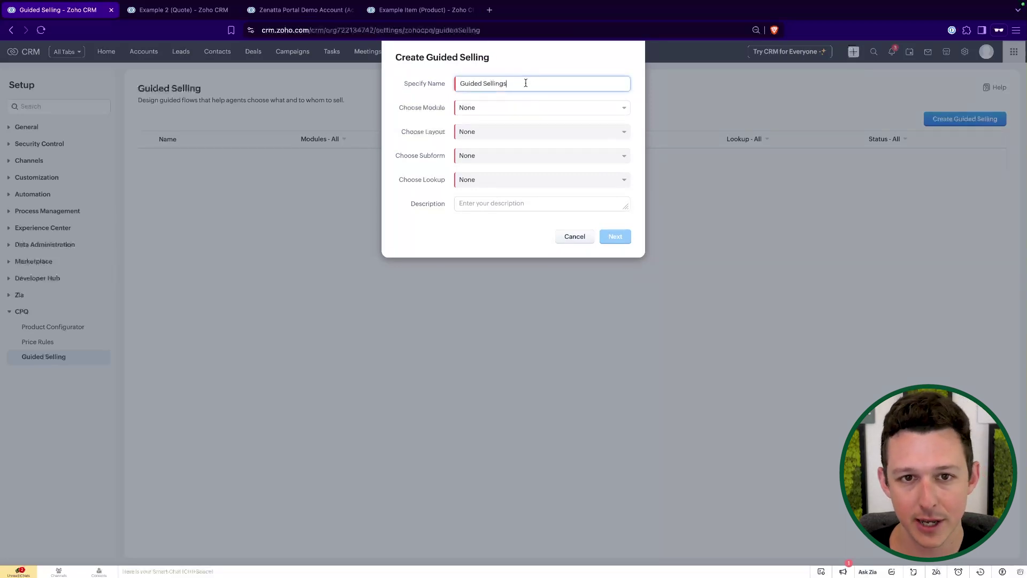
- Base the guided selling flow on the Quotes module, Standard layout and Quoted Items subform, and proceed to its questions
left_click(499, 110)
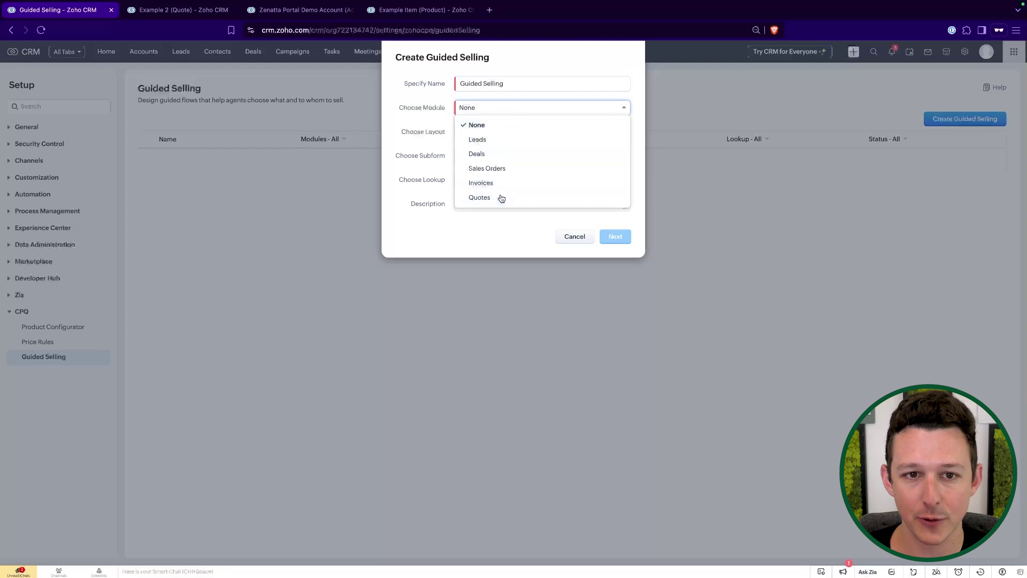
left_click(500, 198)
left_click(506, 132)
left_click(502, 162)
left_click(516, 155)
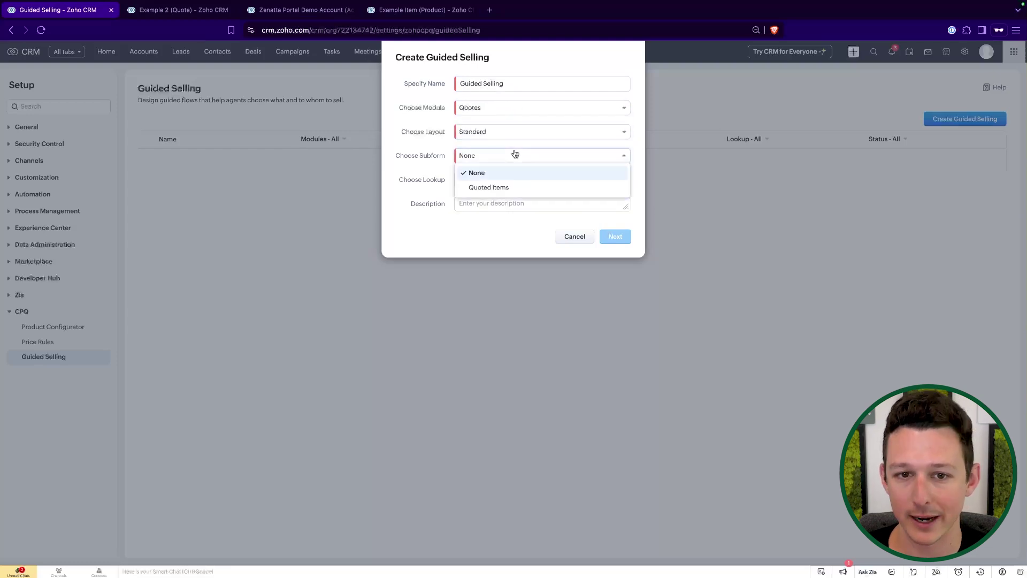
left_click(498, 188)
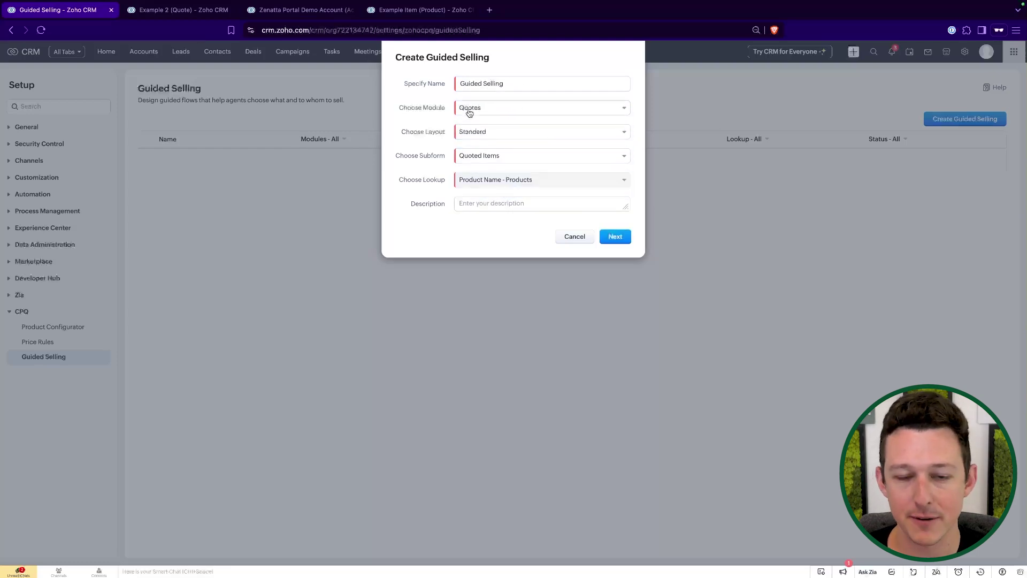
left_click(609, 239)
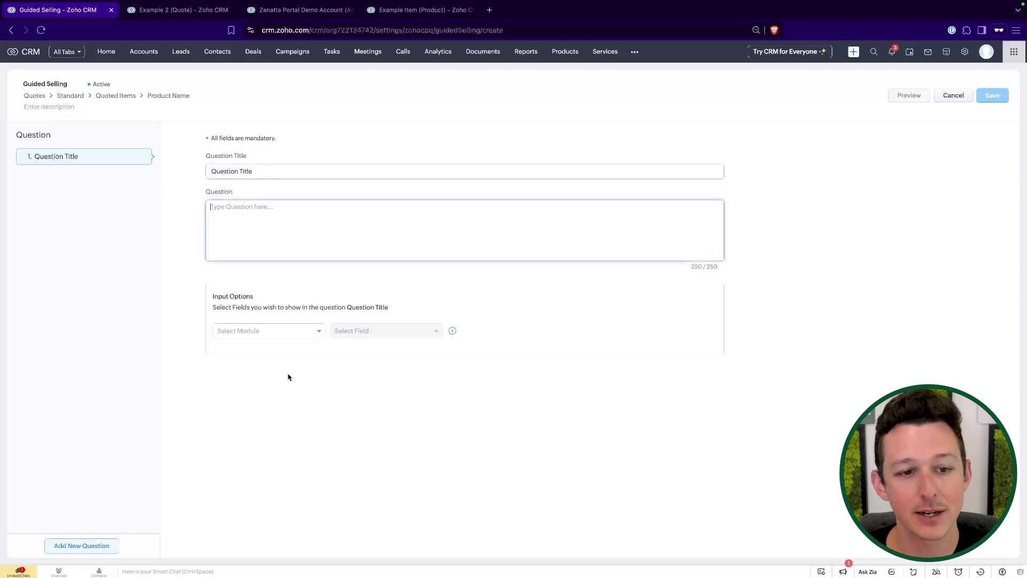
- Title the first question Product Category and word it "Are they interested in hardware or services?"
left_click(307, 331)
left_click(342, 291)
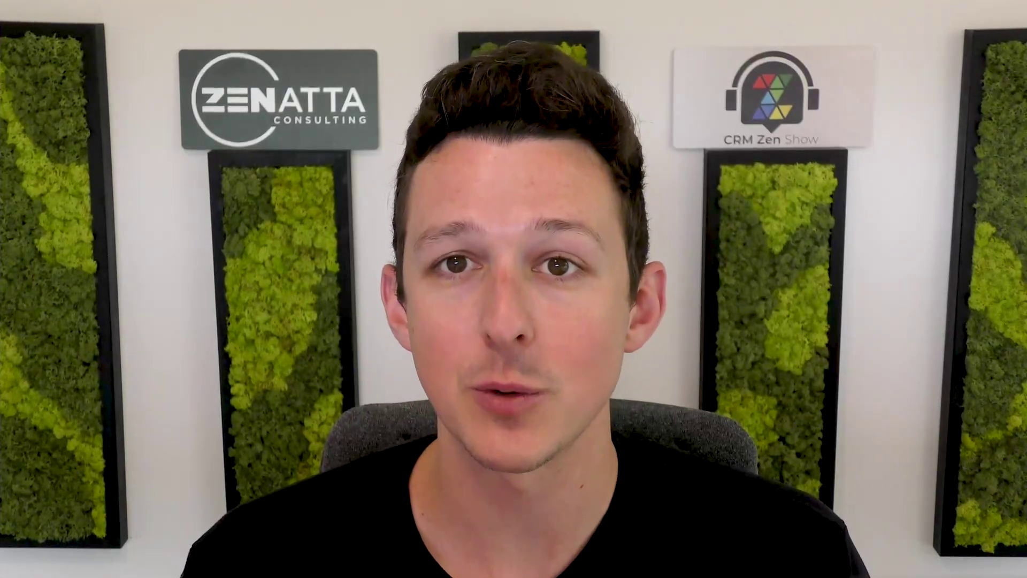
triple_click(350, 171)
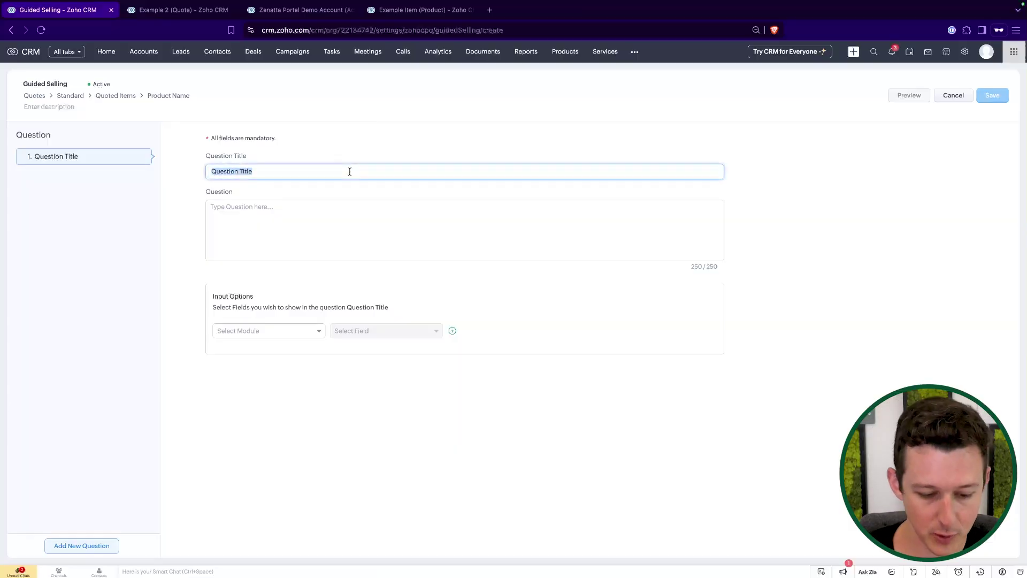
type("Product Categg")
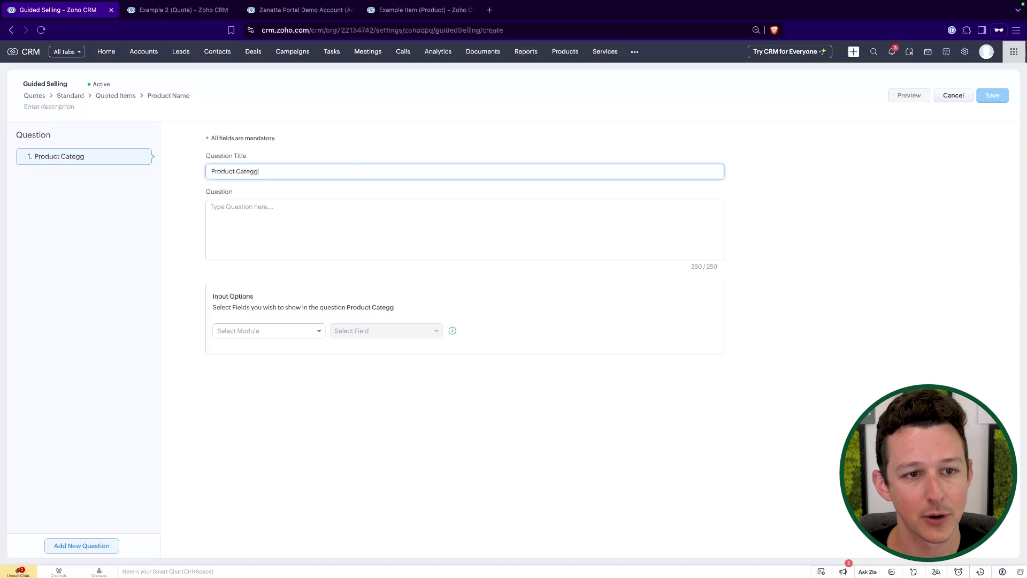
left_click(351, 245)
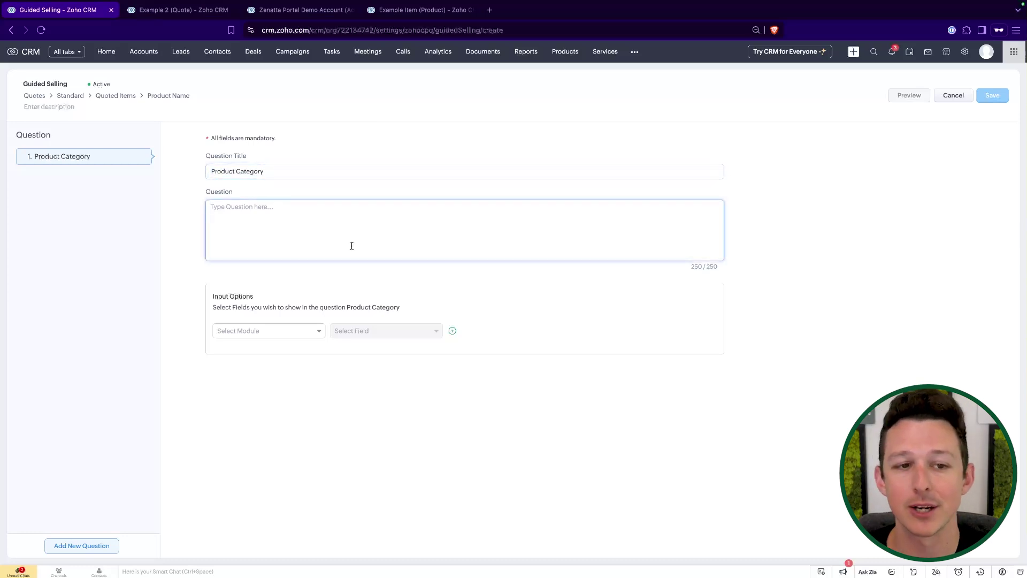
type("Ar")
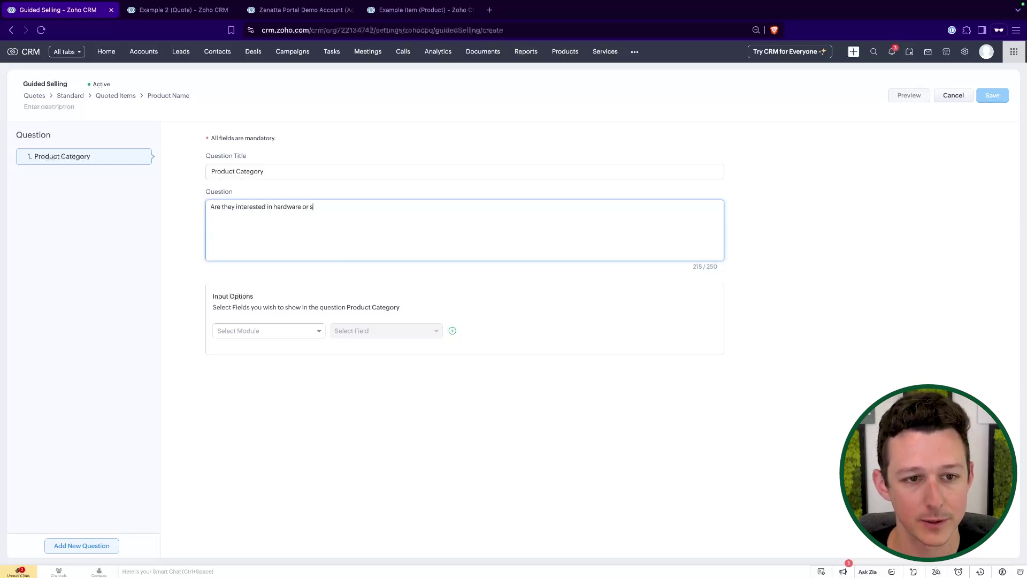
- Use the Product Category field from the Products module as the first question's input option
left_click(297, 334)
left_click(282, 348)
left_click(396, 332)
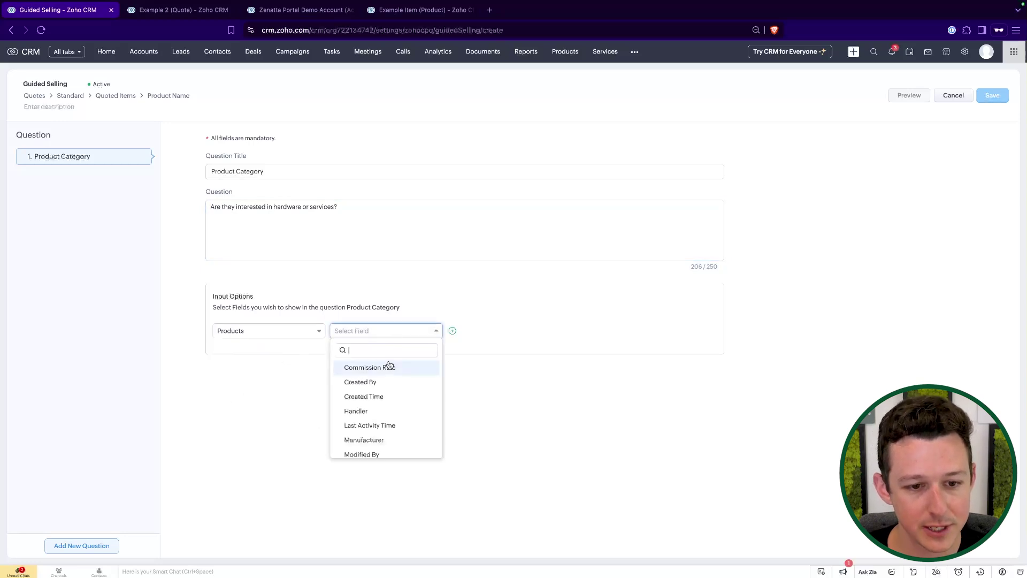
type("cat")
left_click(390, 368)
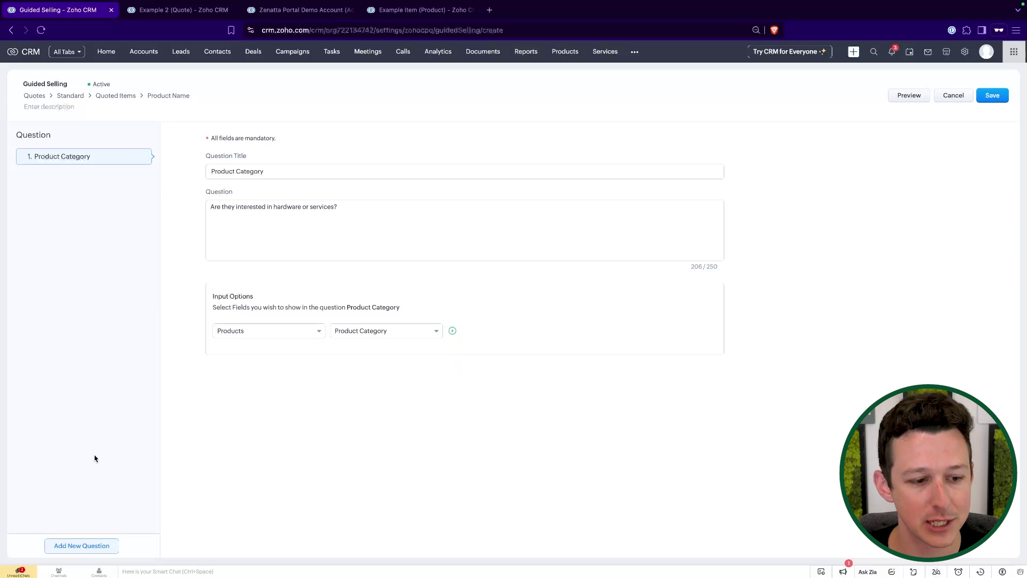
- Add a second question titled Preferred Vendor/Manufacturer and word it "Does the client have a preferred vendor/manufacturer?"
left_click(76, 547)
triple_click(291, 172)
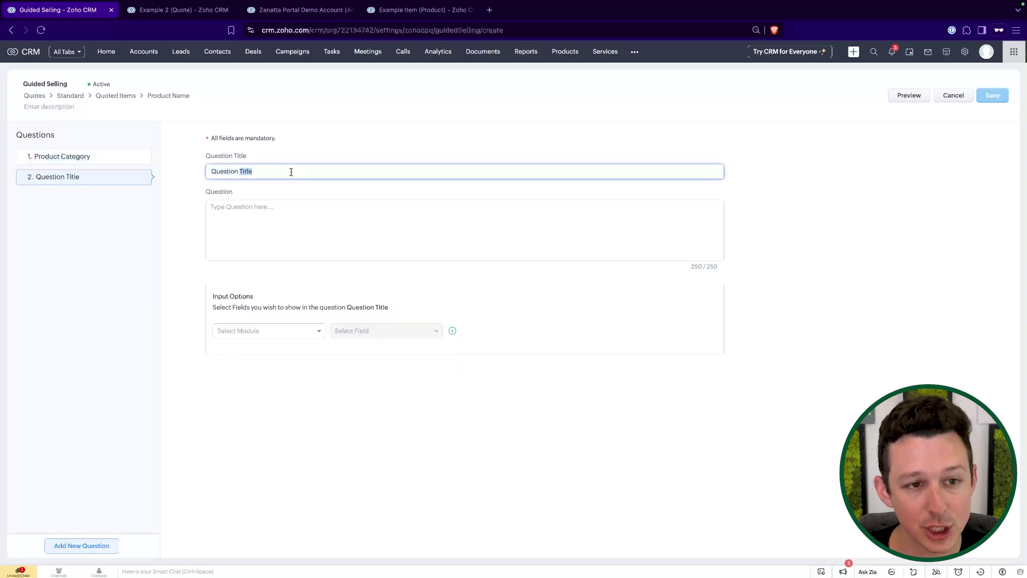
type("Prefer")
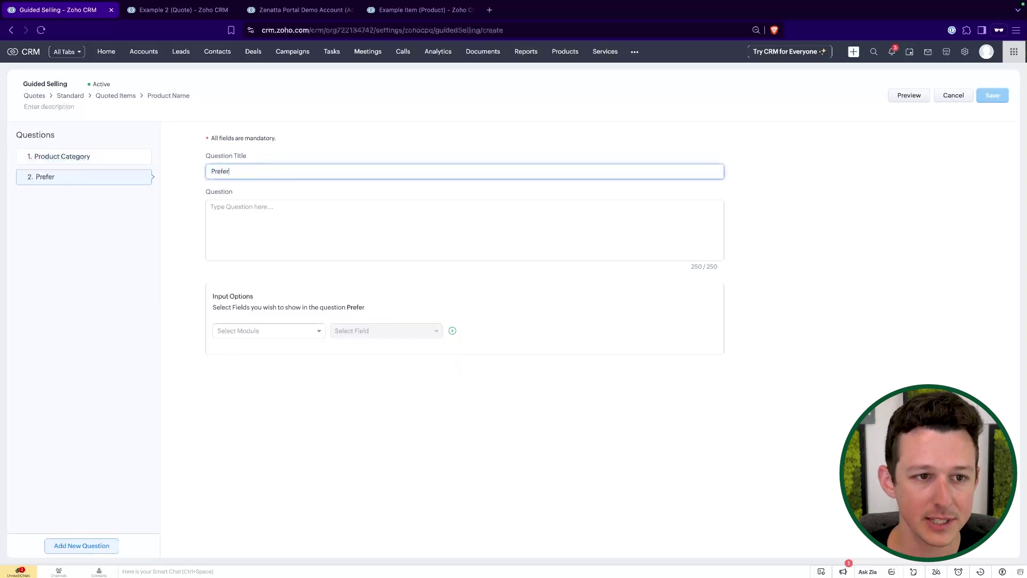
type("red Vendor/M")
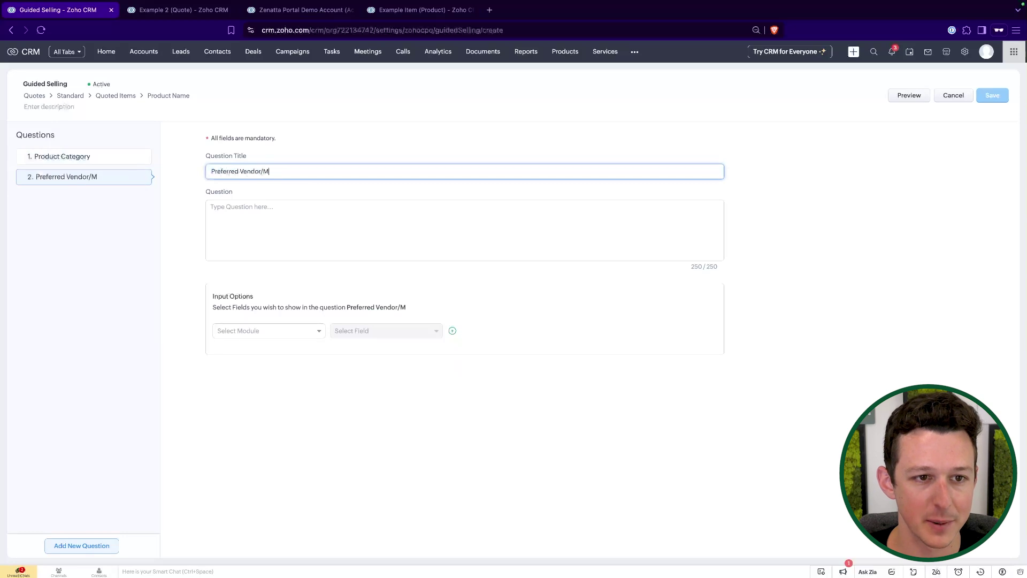
type("anufacturer")
left_click(289, 220)
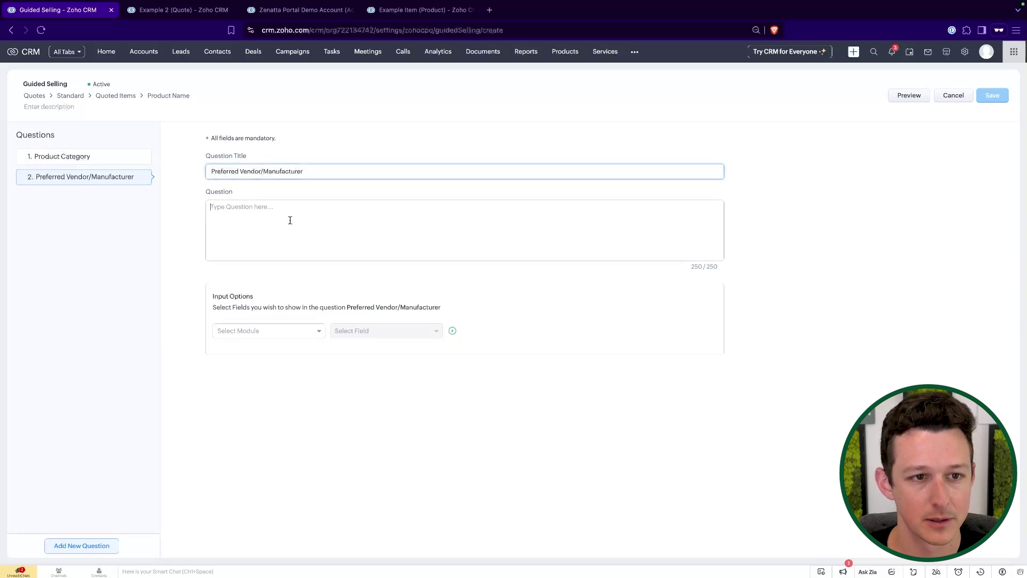
type("Do")
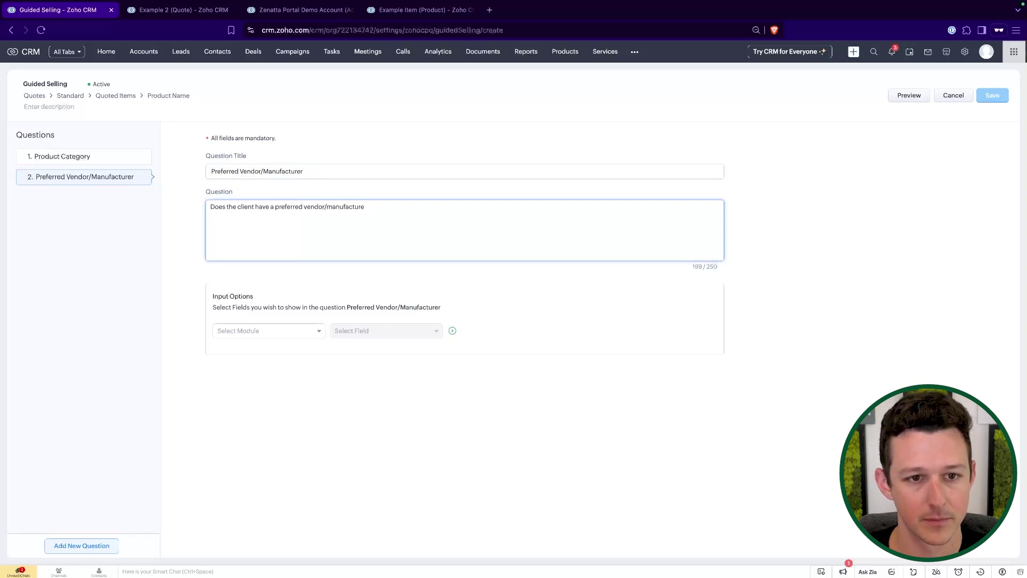
triple_click(225, 167)
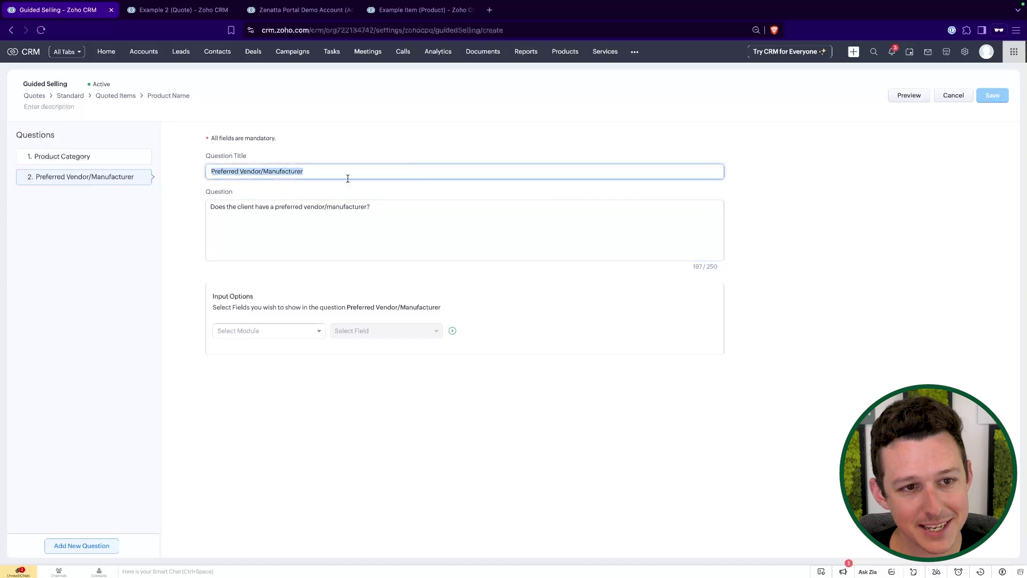
left_click_drag(413, 204, 190, 204)
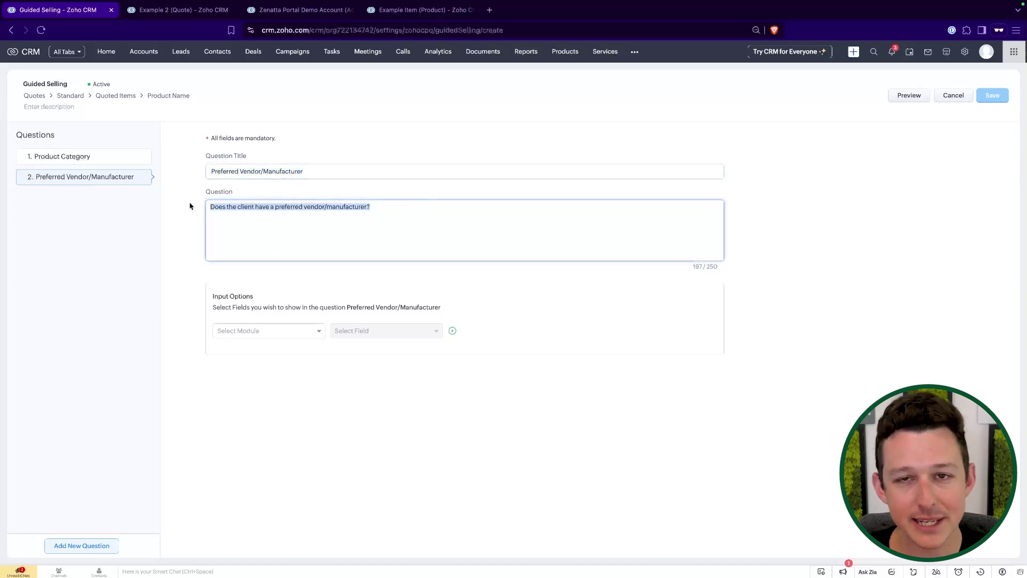
left_click(197, 205)
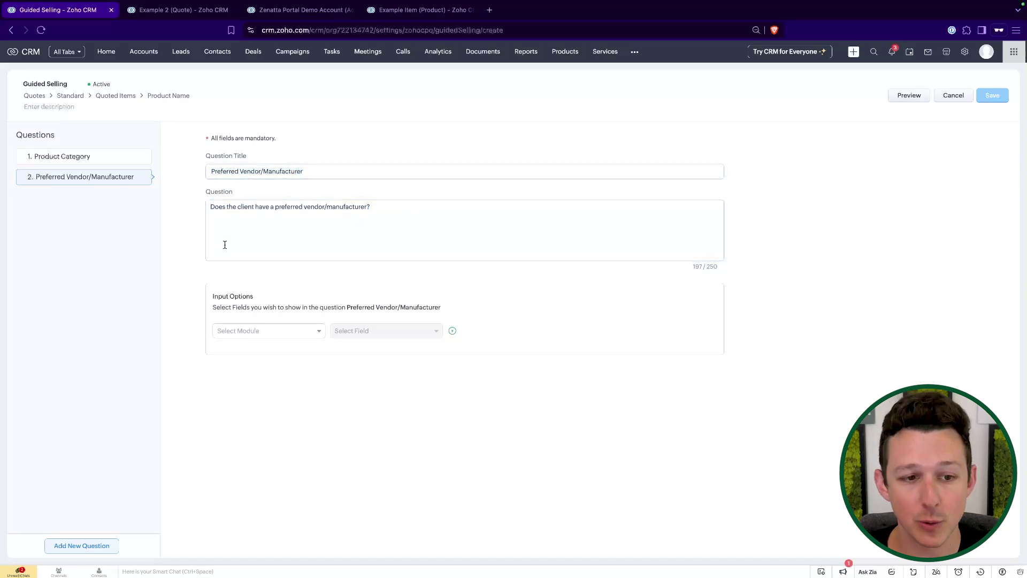
- Use the Manufacturer field from the Products module as the second question's input option
left_click(269, 330)
left_click(268, 346)
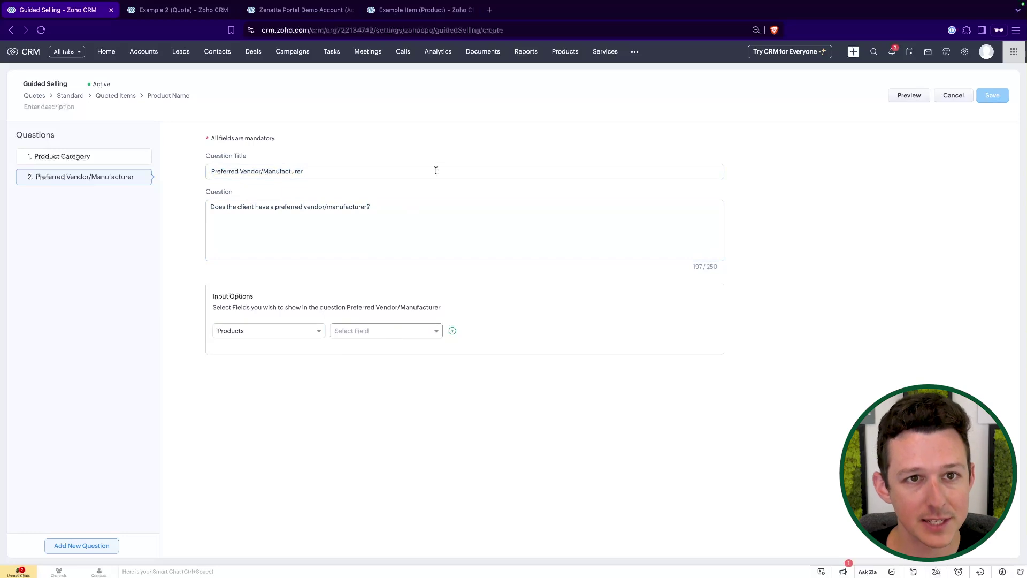
left_click(430, 12)
left_click_drag(480, 261, 580, 264)
left_click(53, 10)
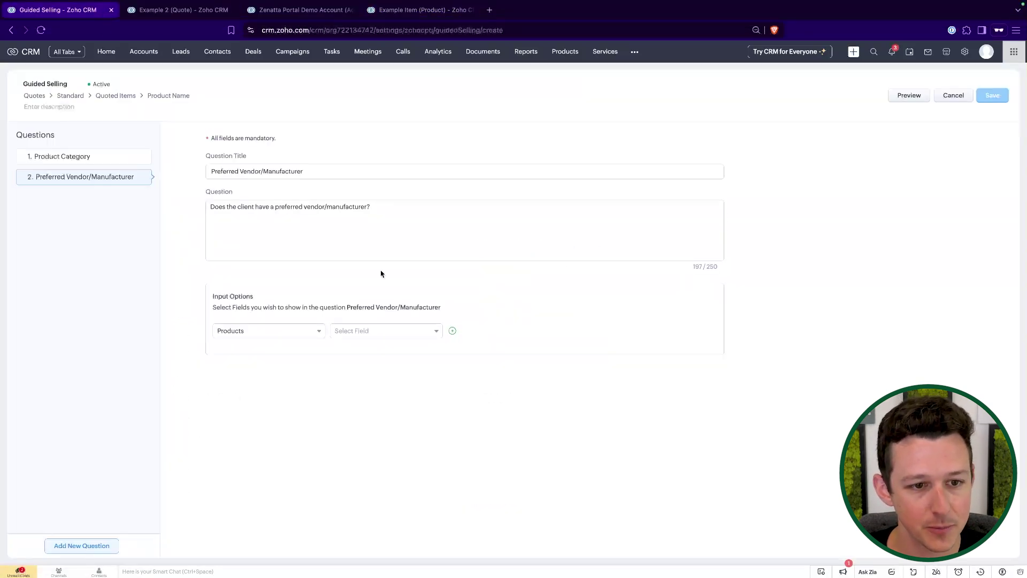
left_click(351, 331)
type("man")
left_click(364, 367)
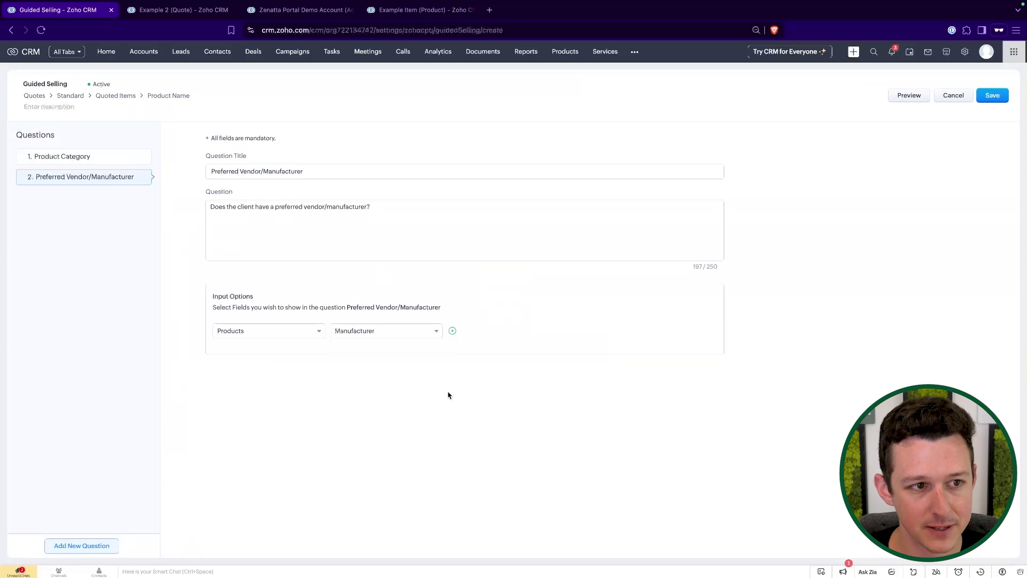
- Add a third question titled Budget and word it "Does the client have a specific budget per unit?"
left_click(82, 545)
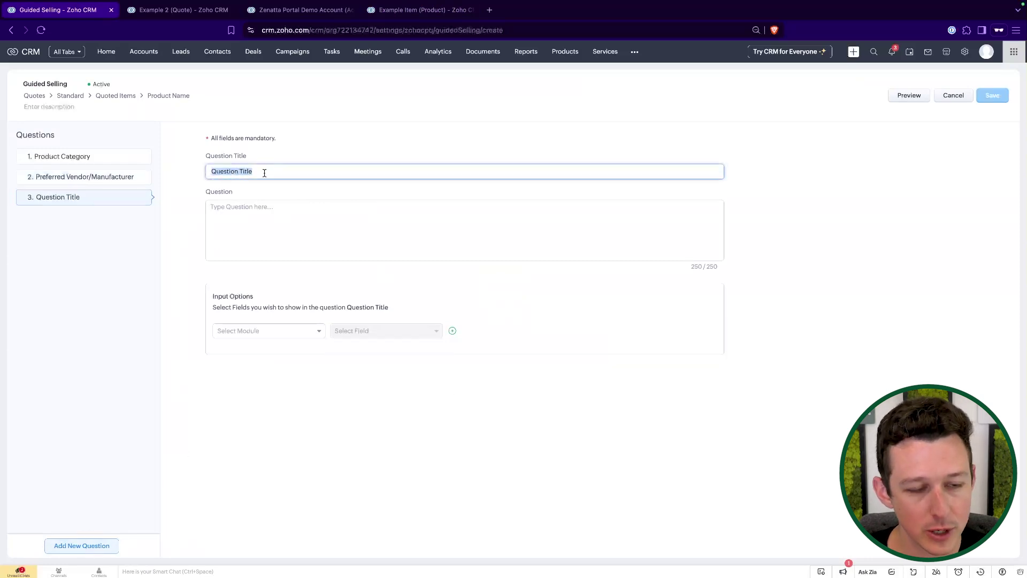
type("Budget")
left_click(267, 208)
type("Does")
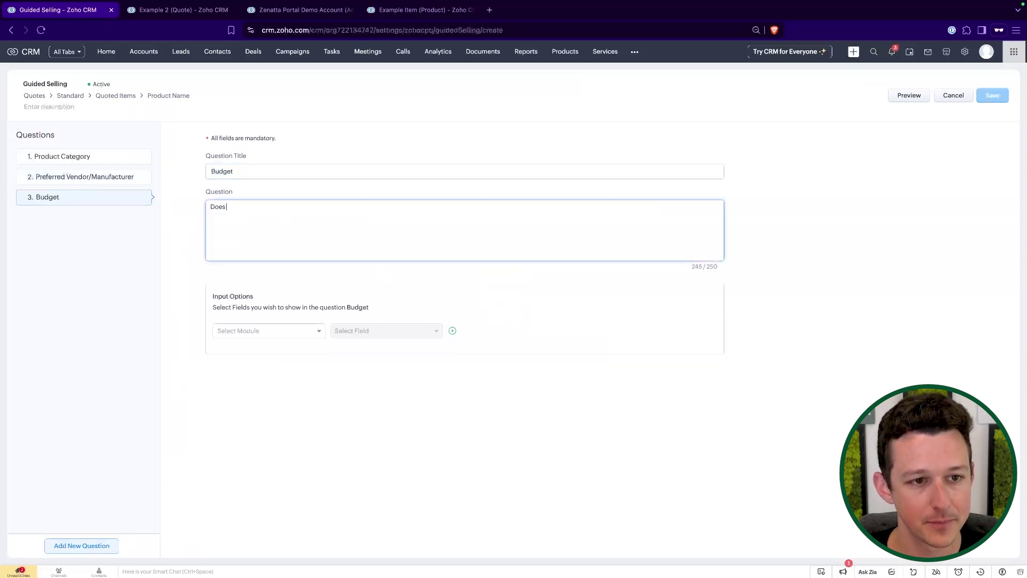
type(" the client have a specific budget per unit?")
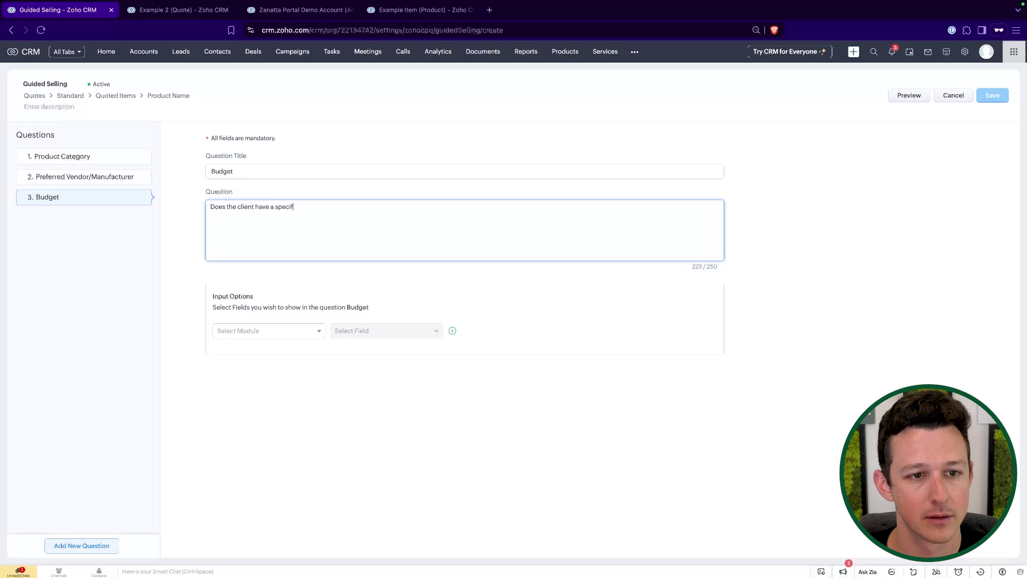
- Use the Unit Price field from the Products module as the Budget question's input option and save the guided selling flow
left_click(244, 330)
left_click(257, 348)
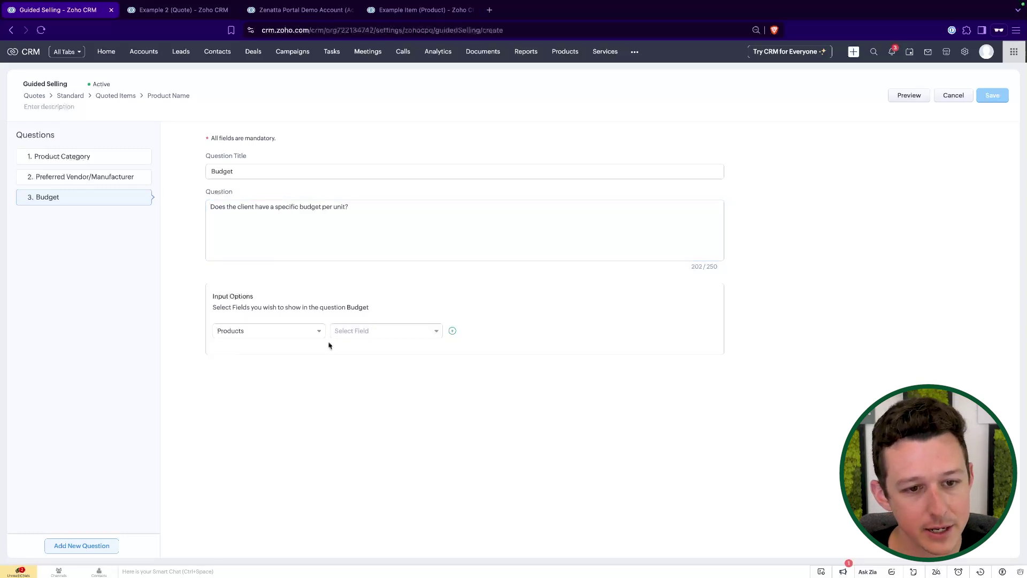
left_click(384, 330)
scroll(380, 374, "down", 2)
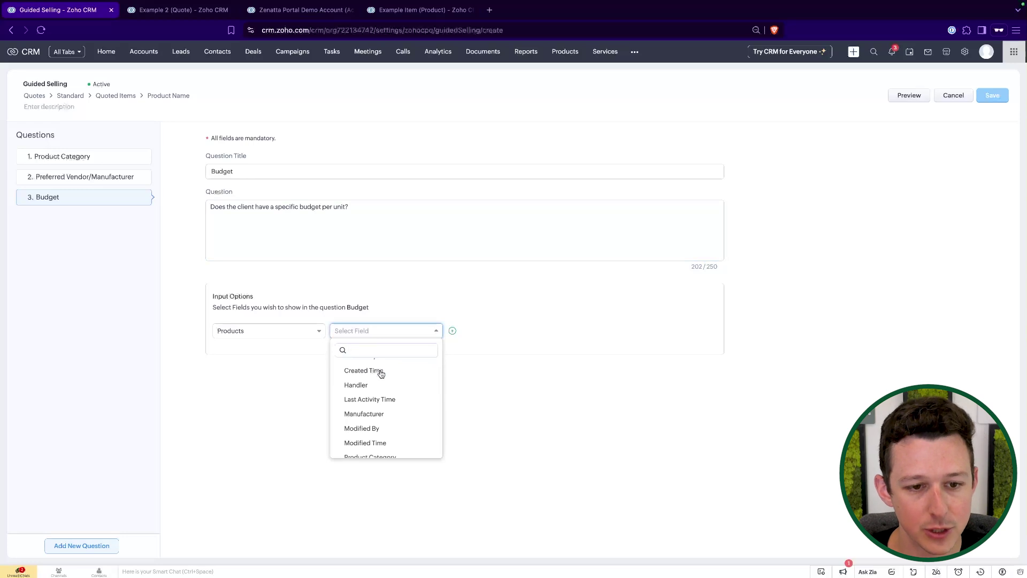
type("unit")
left_click(369, 368)
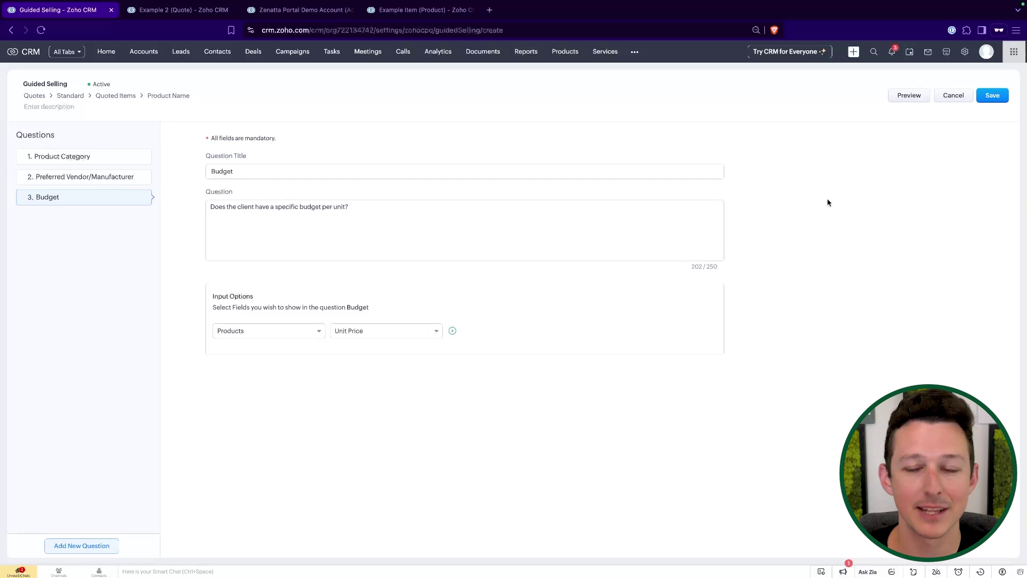
left_click(993, 97)
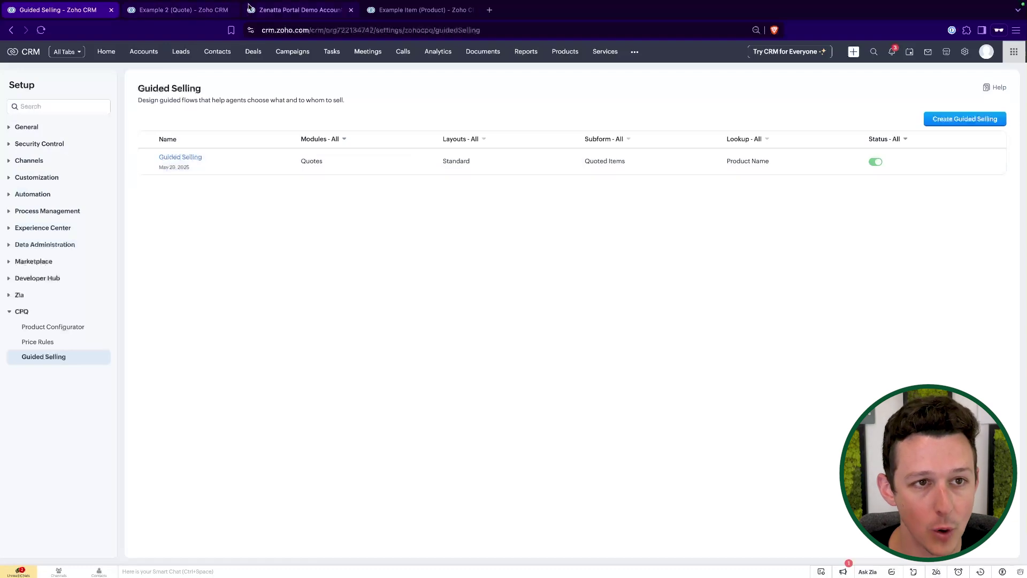
- Close the Example 2 quote and open the Zenatta Portal Demo Account - Active deal from its account record
left_click(212, 11)
left_click(254, 16)
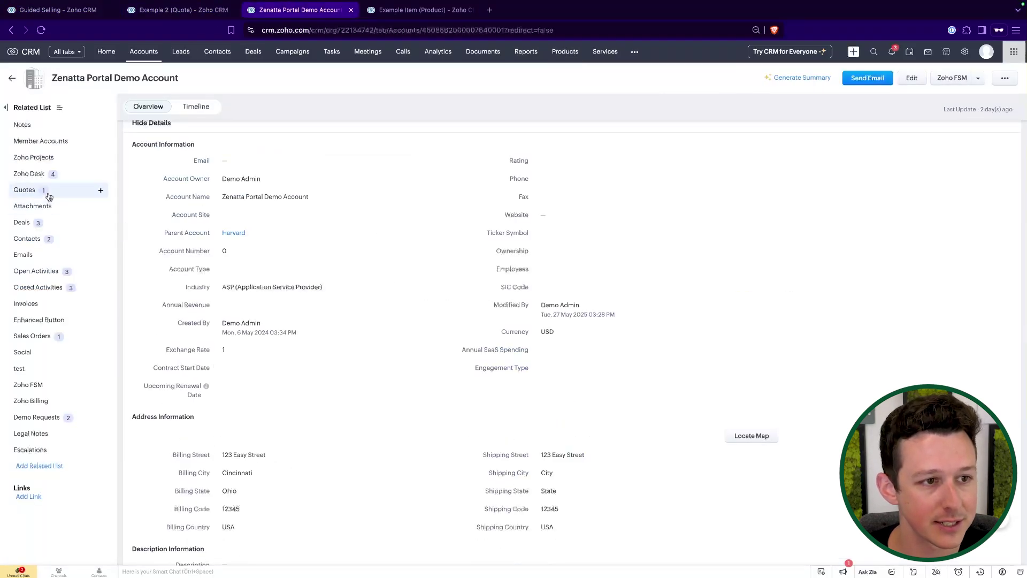
left_click(231, 10)
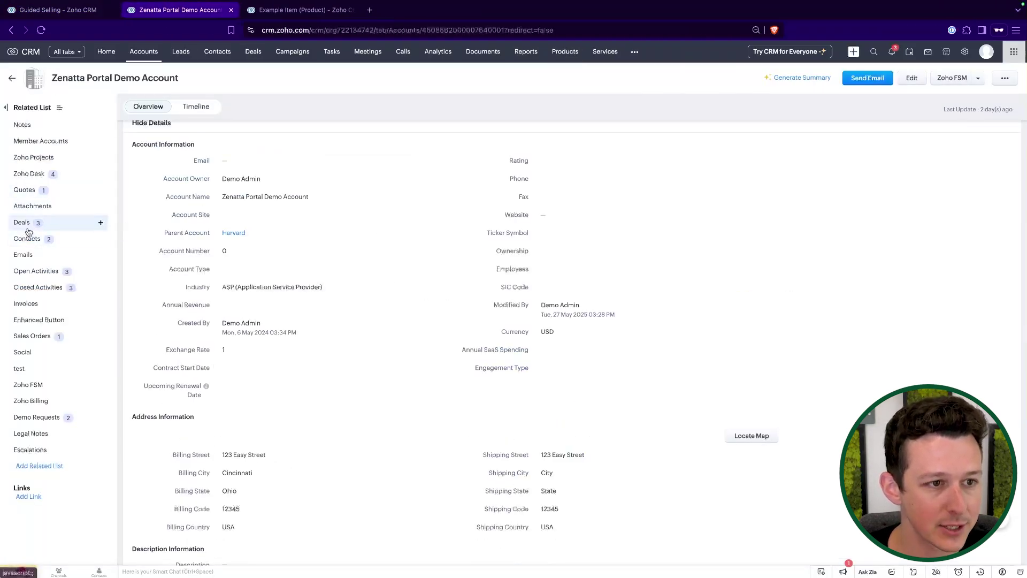
left_click(22, 222)
left_click(213, 187)
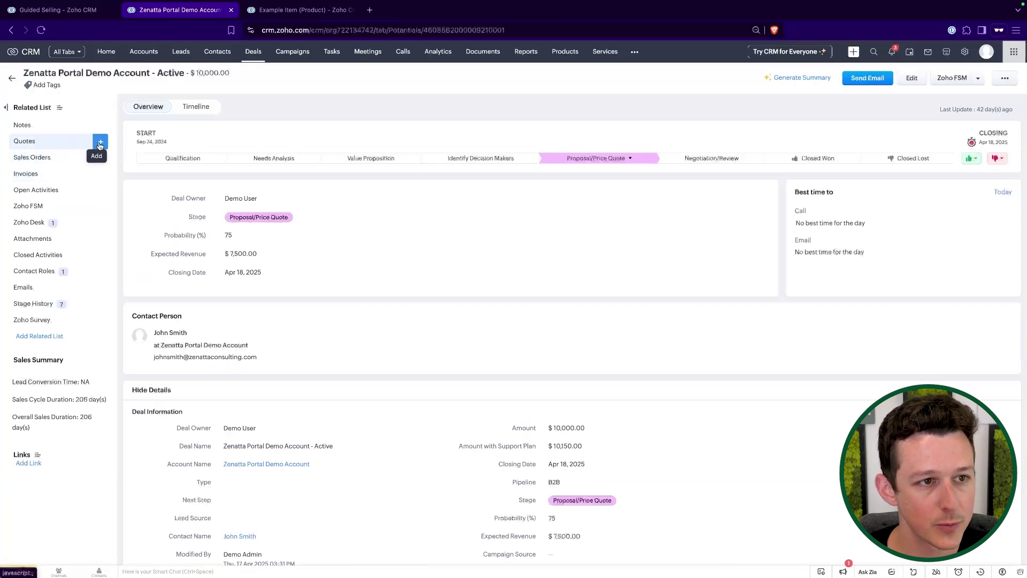
- Start a new quote from the deal with the subject "Example Quote - All Together Now"
left_click(100, 142)
left_click(170, 161)
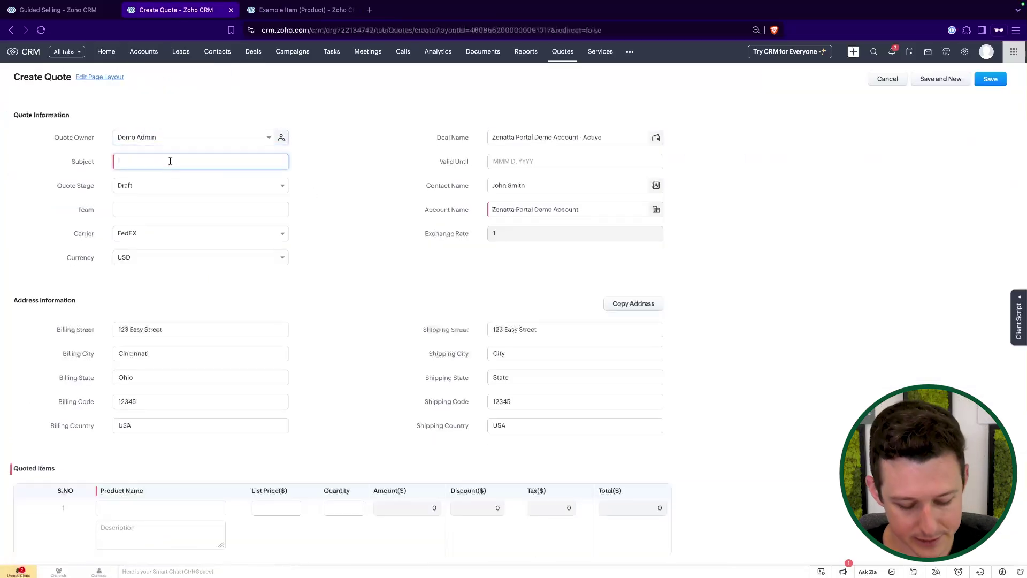
type("Example Quote -")
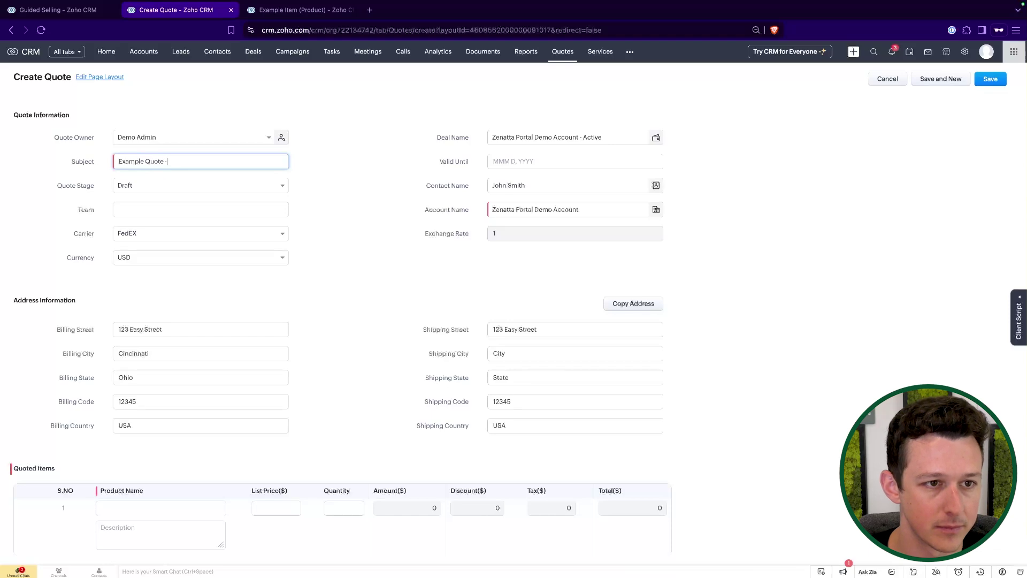
type(" All Together N")
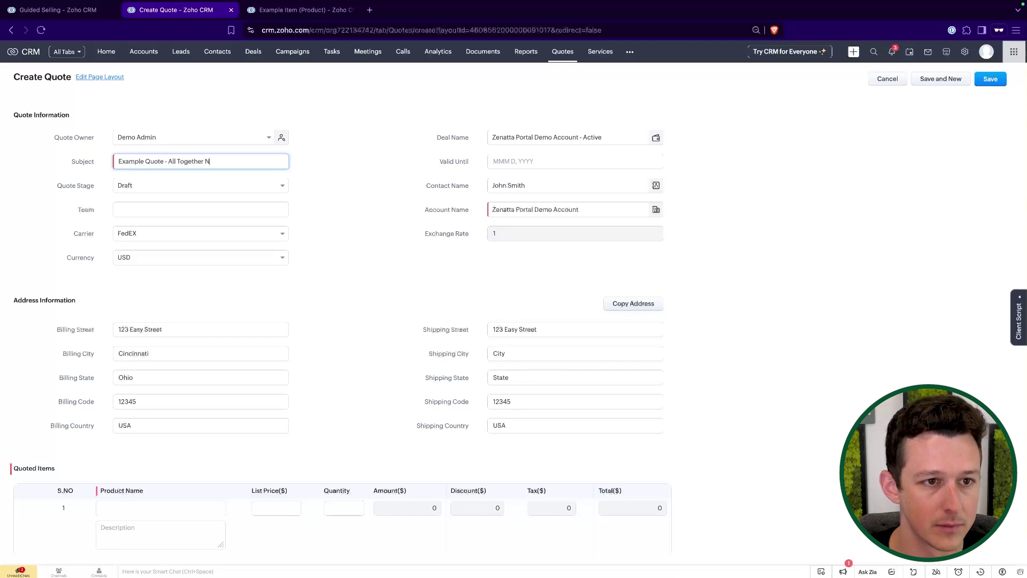
type("ow")
left_click(467, 266)
scroll(464, 282, "down", 4)
scroll(234, 290, "up", 1)
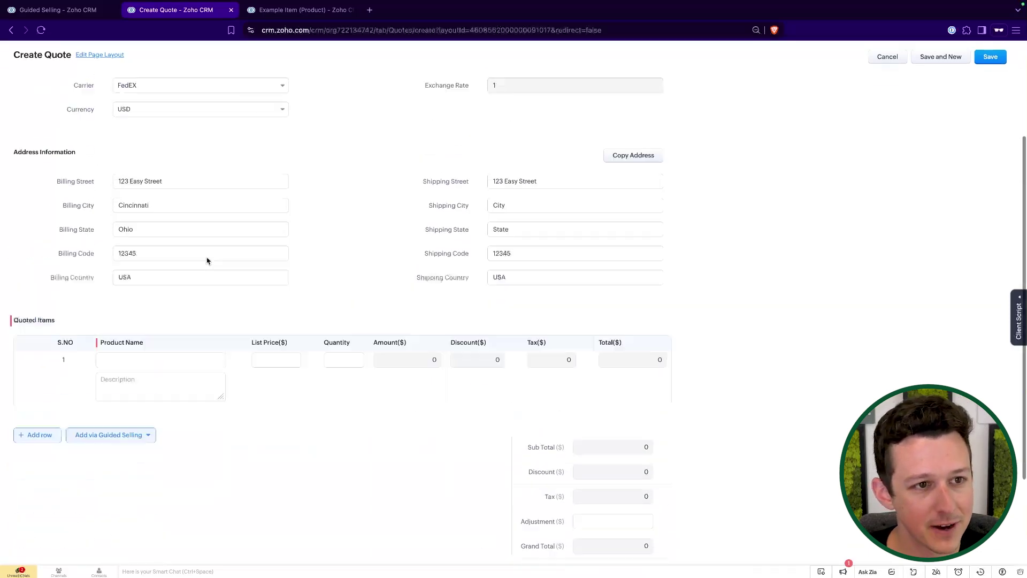
scroll(208, 261, "up", 2)
left_click_drag(168, 99, 219, 100)
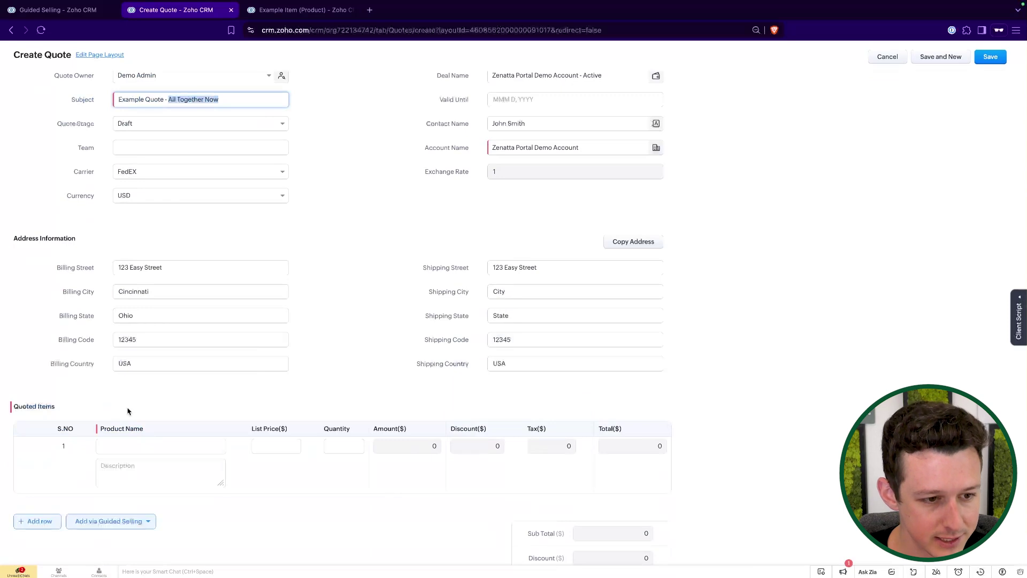
left_click(138, 443)
left_click(197, 401)
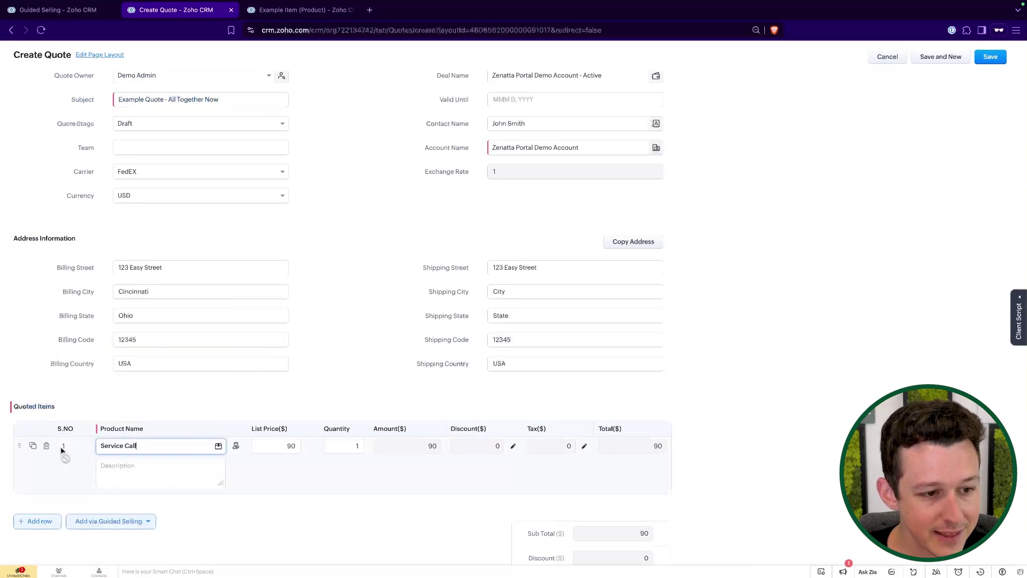
triple_click(161, 449)
key("BackSpace")
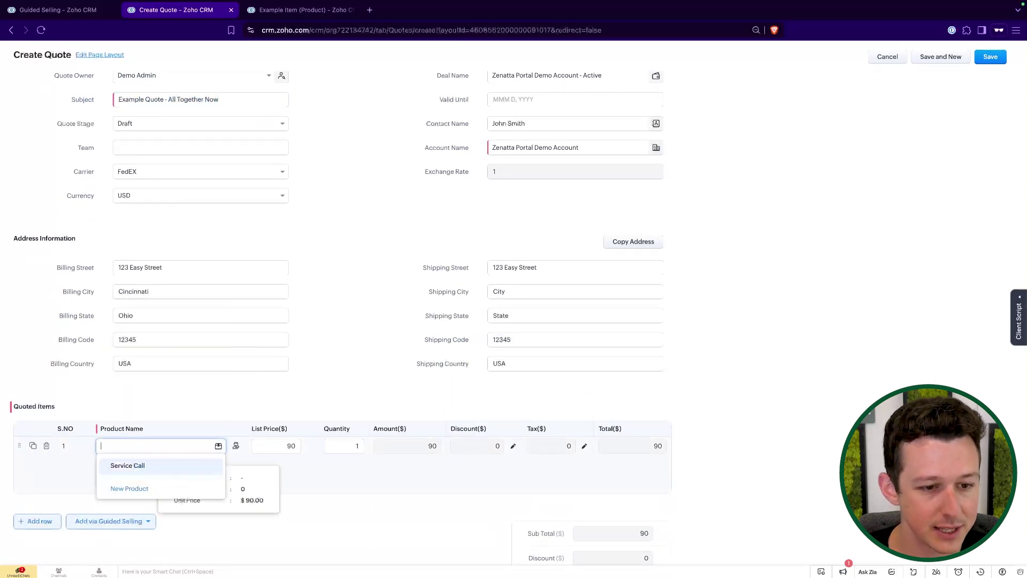
left_click(209, 415)
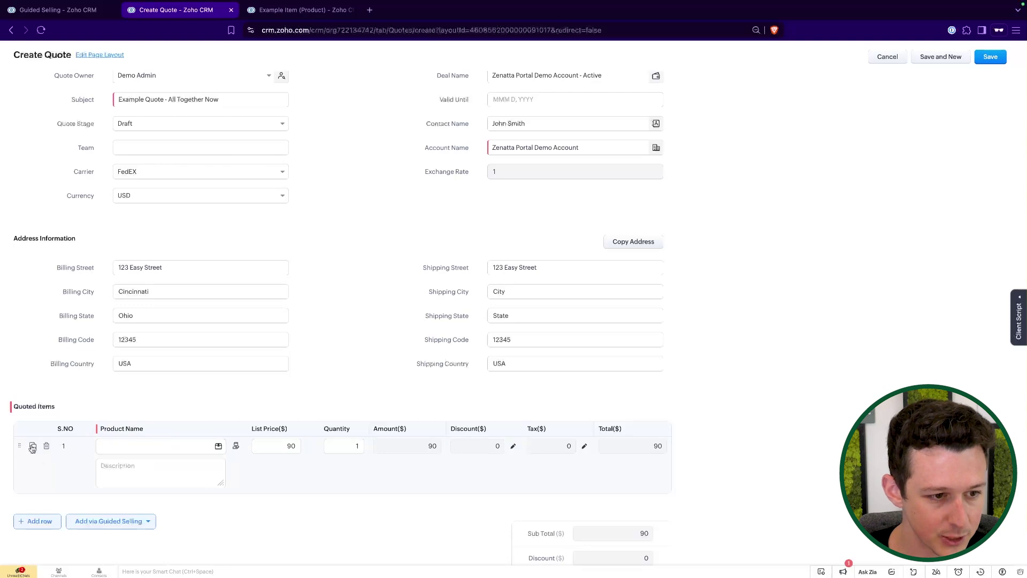
- Start adding quoted items via the Guided Selling rule and answer the Product Category question with is Hardware
scroll(186, 412, "down", 4)
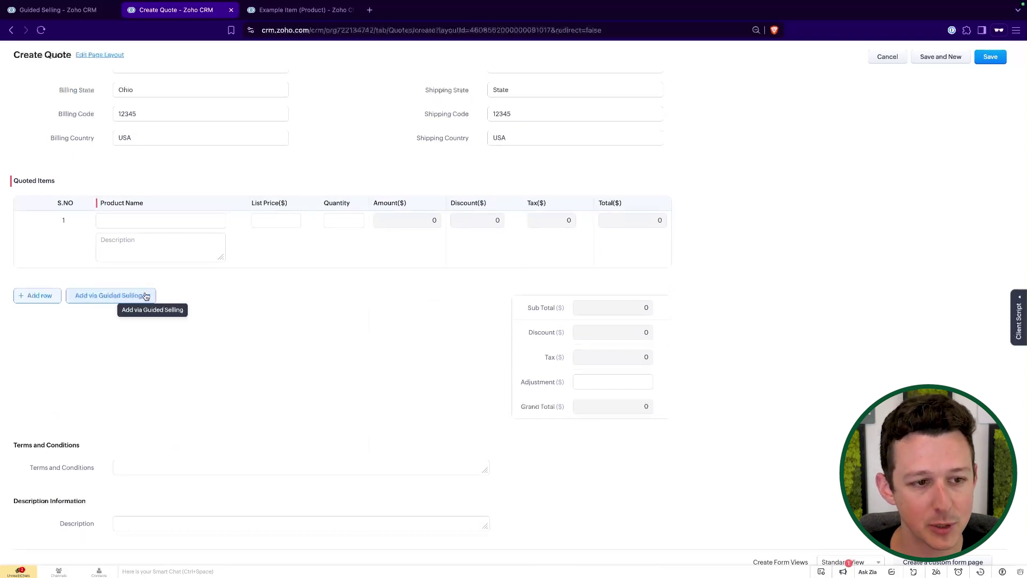
left_click(142, 295)
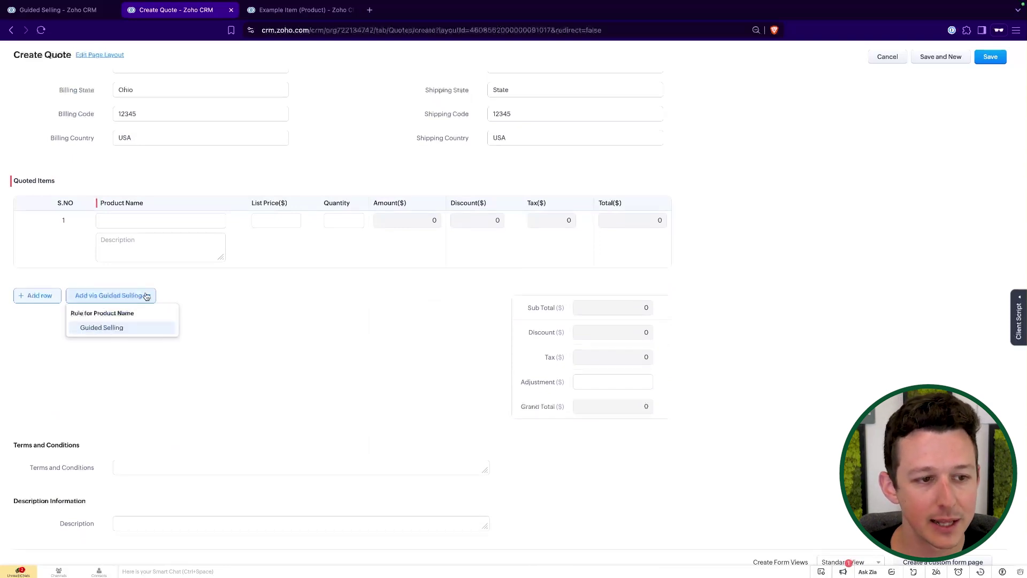
left_click(144, 331)
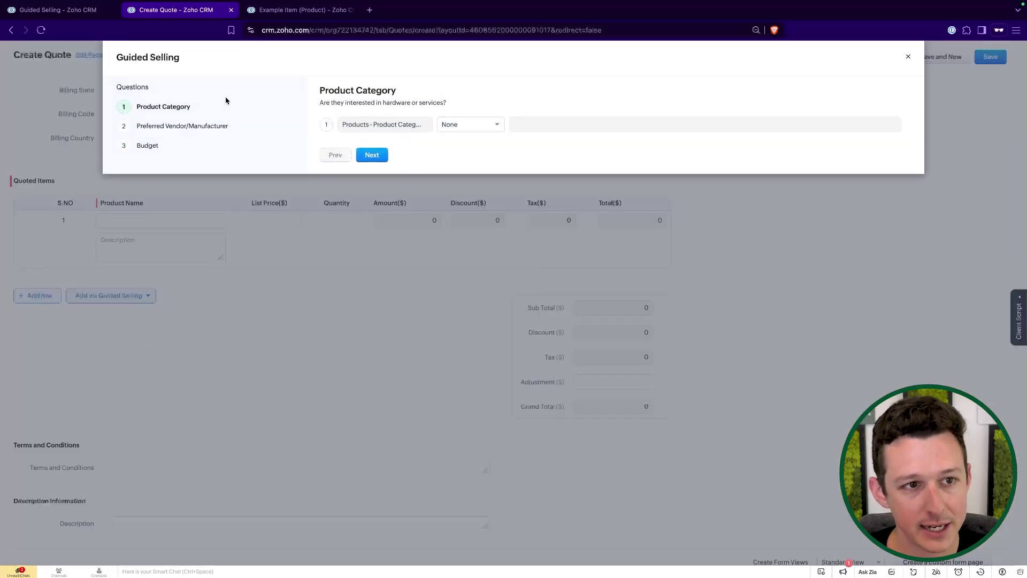
left_click(469, 128)
left_click(471, 153)
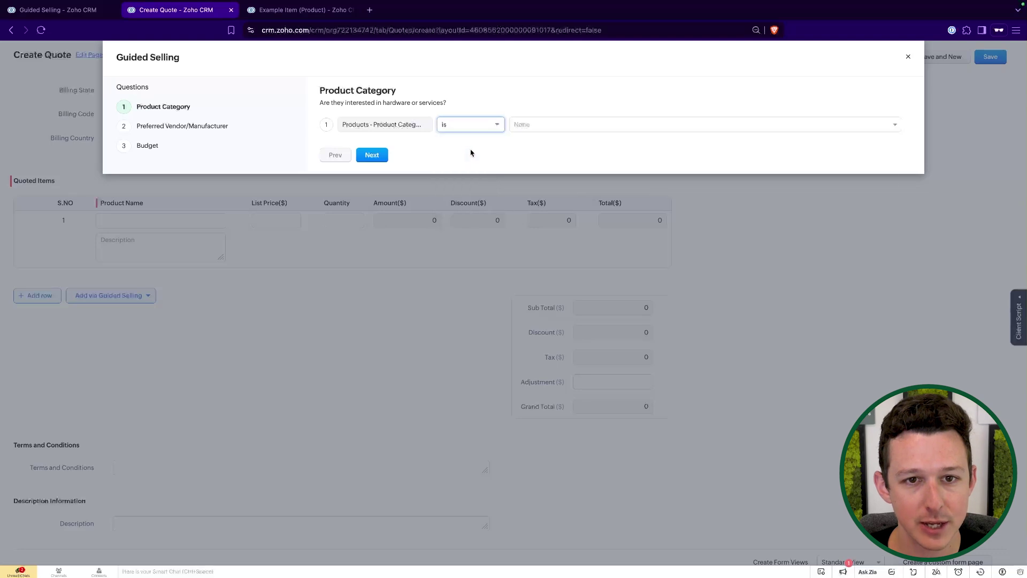
left_click(518, 124)
left_click(529, 140)
left_click(437, 150)
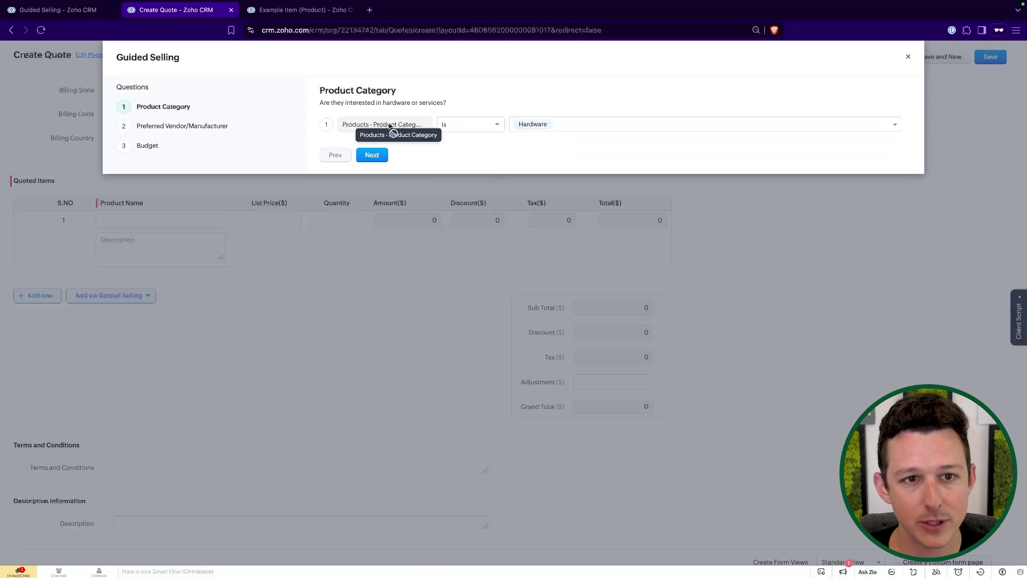
- Try adding Software and CRM Applications to the Product Category answer, and remove both again
left_click(472, 126)
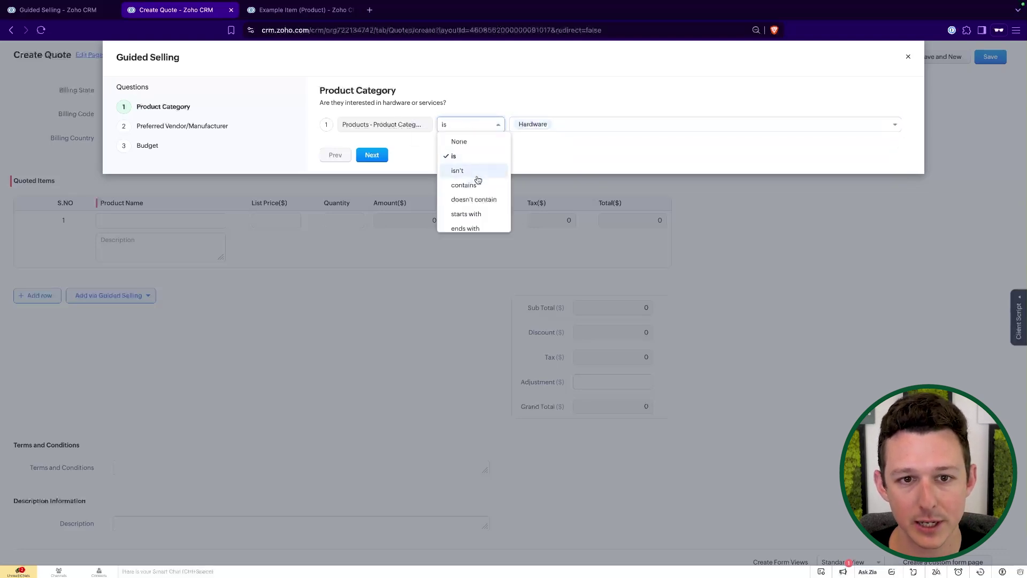
left_click(551, 127)
left_click(567, 141)
left_click(572, 142)
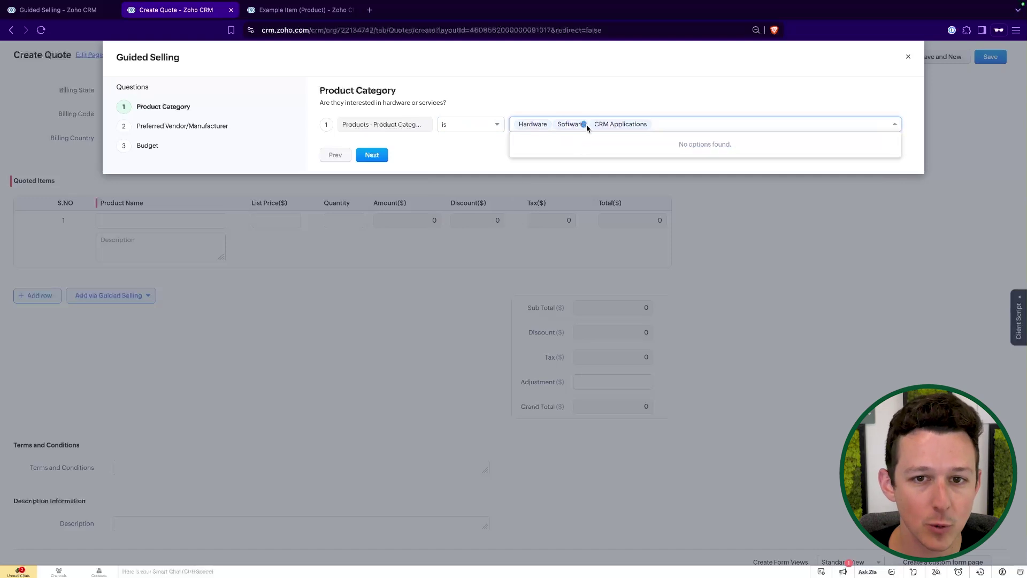
left_click(583, 124)
left_click(607, 124)
left_click(607, 84)
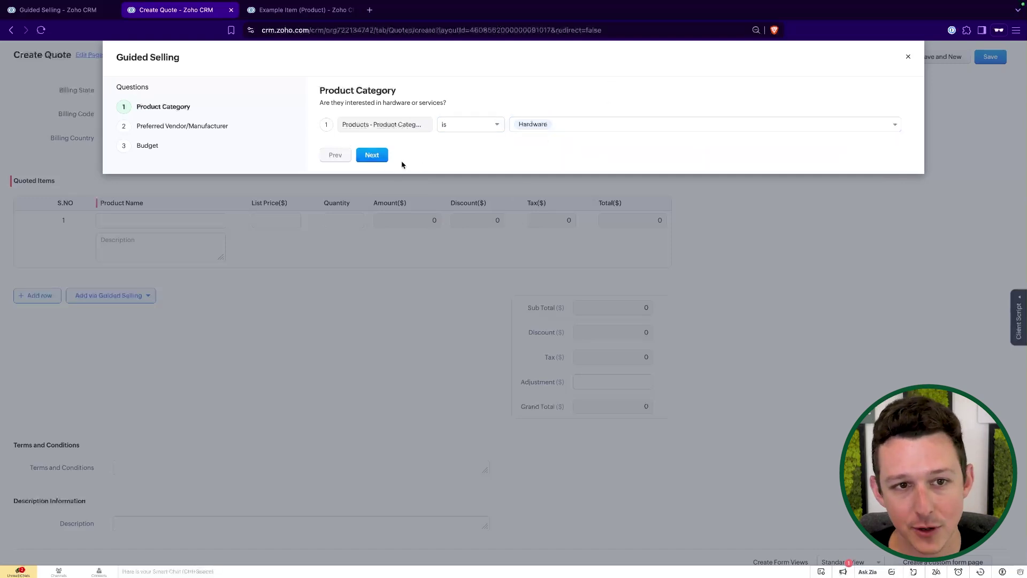
left_click_drag(315, 102, 470, 101)
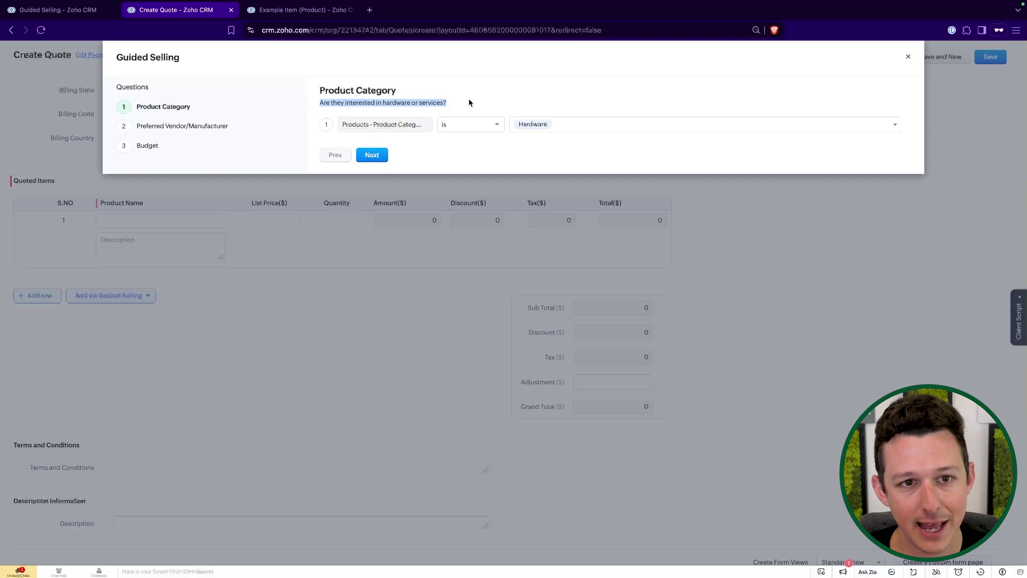
left_click(470, 101)
triple_click(431, 101)
left_click(431, 100)
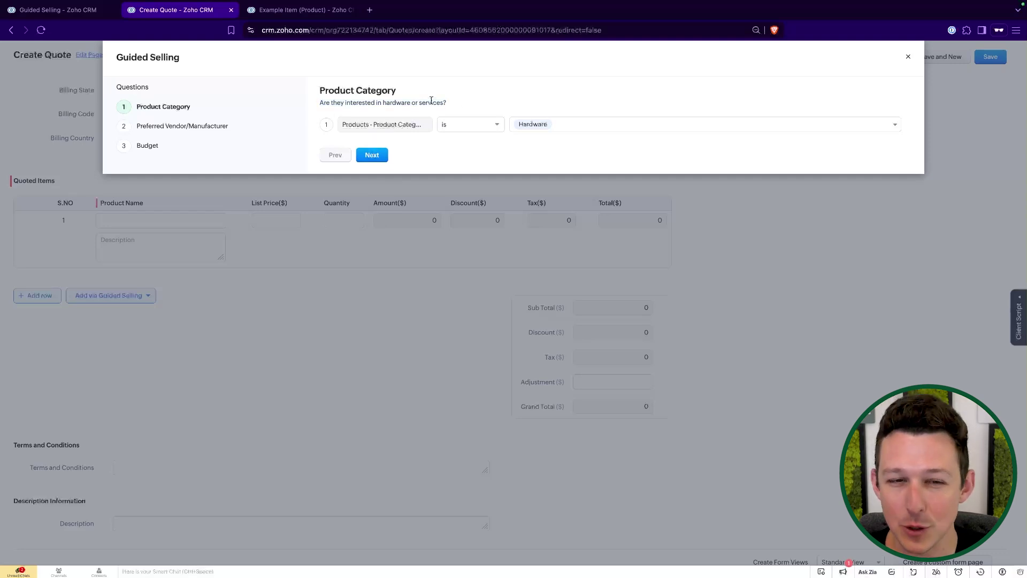
- Continue to the Preferred Vendor/Manufacturer question and set its answer to is LexPon Inc
left_click(378, 155)
left_click(458, 126)
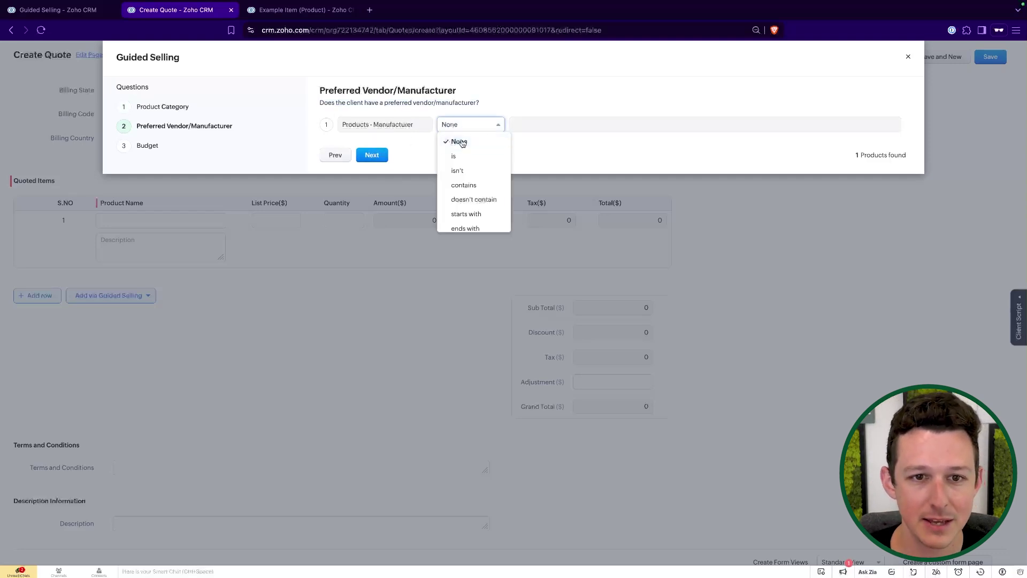
left_click(458, 156)
left_click(537, 129)
left_click(535, 153)
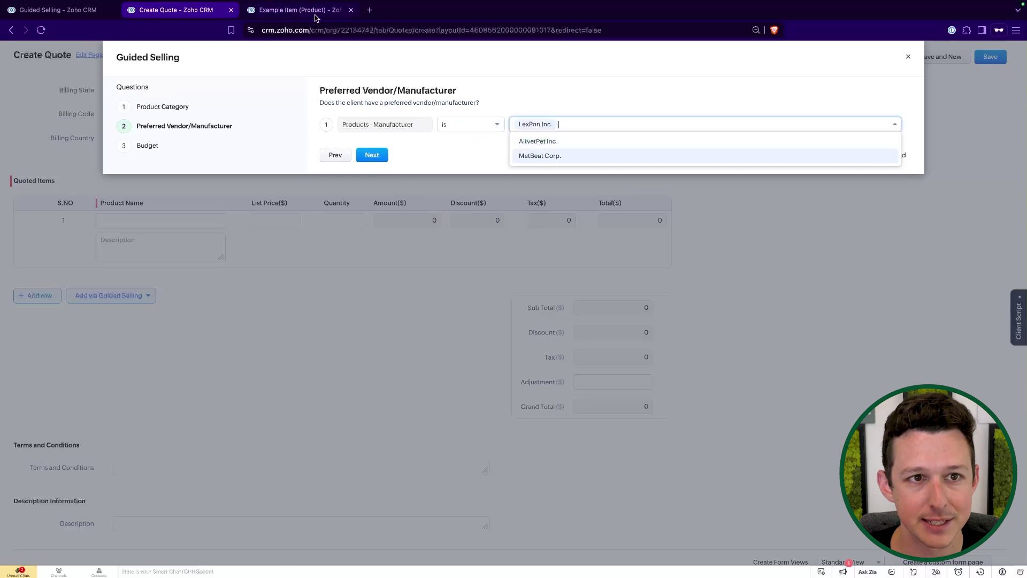
- Check the manufacturer on the Example Item product record and return to the guided selling questions
left_click(315, 16)
left_click_drag(441, 274, 566, 263)
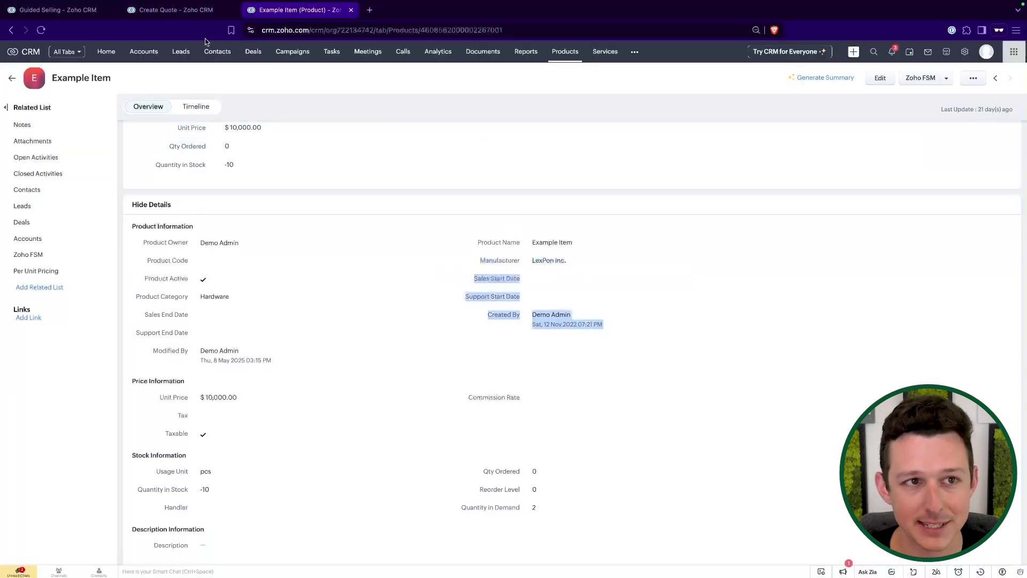
left_click(198, 13)
left_click(607, 70)
left_click(582, 122)
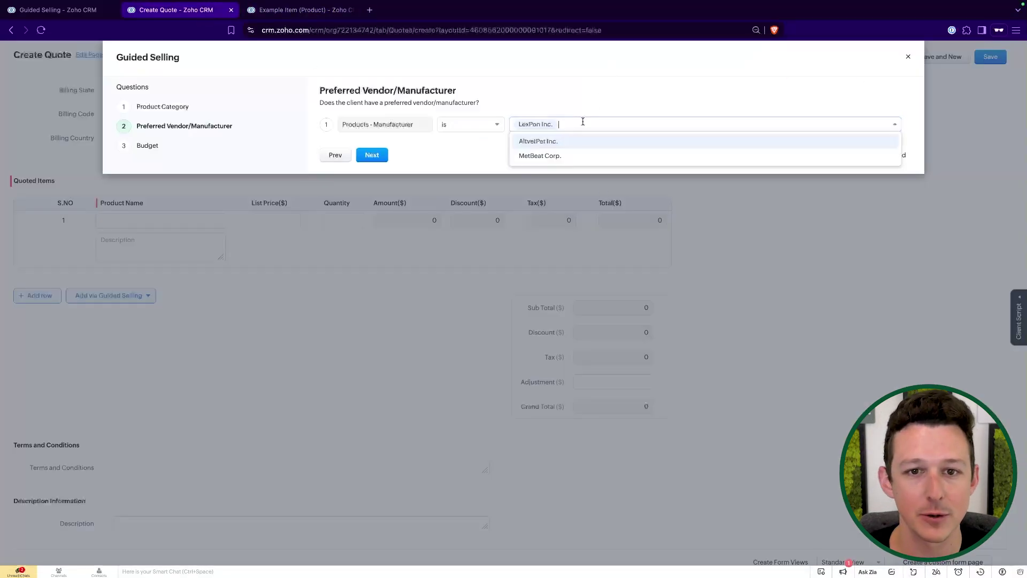
- Continue to the Budget question and choose the < comparison for Unit Price
left_click(532, 114)
left_click(371, 155)
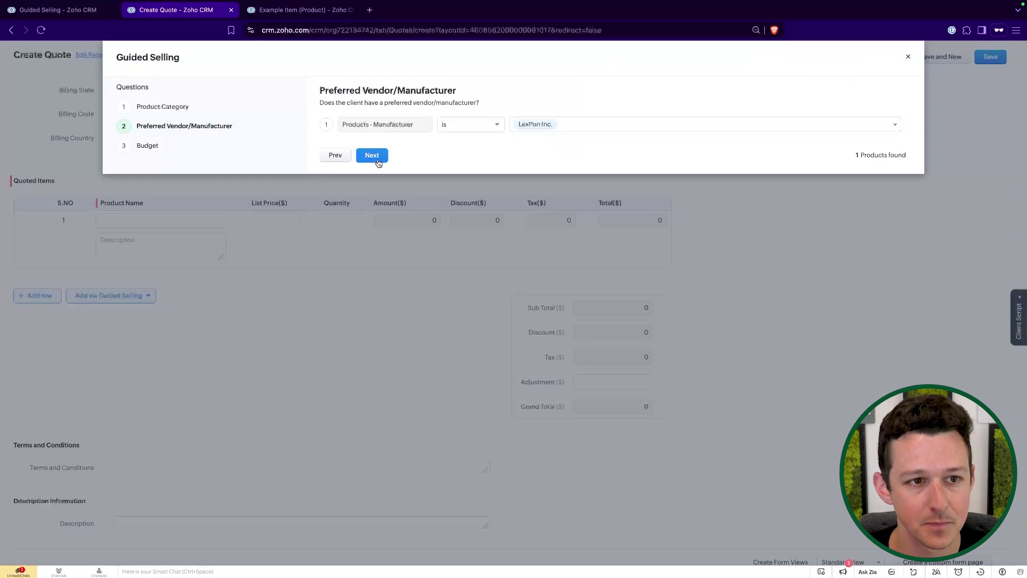
left_click(469, 125)
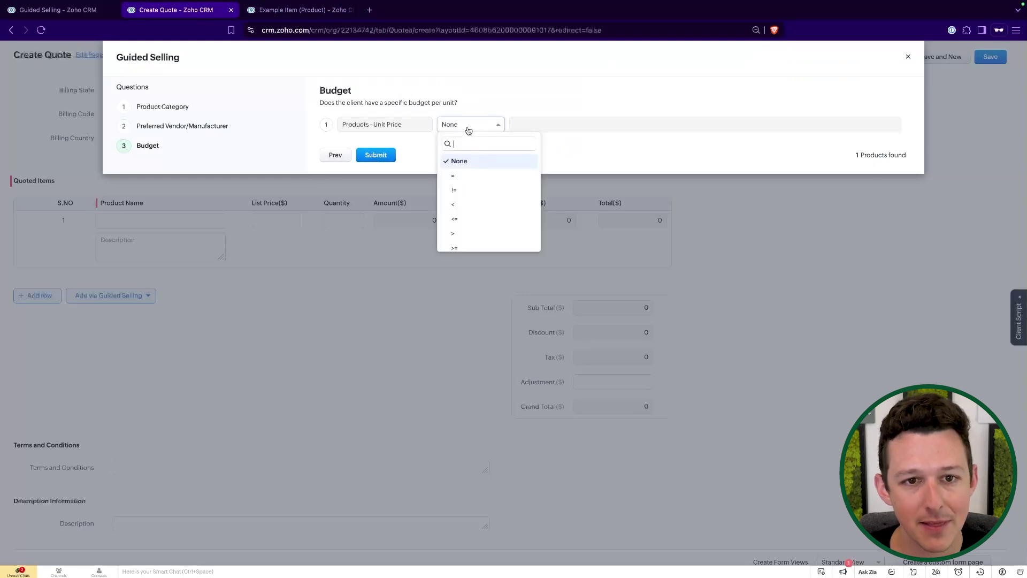
left_click(490, 207)
- Check the unit price on the Example Item product record and return to the Budget question
left_click(310, 10)
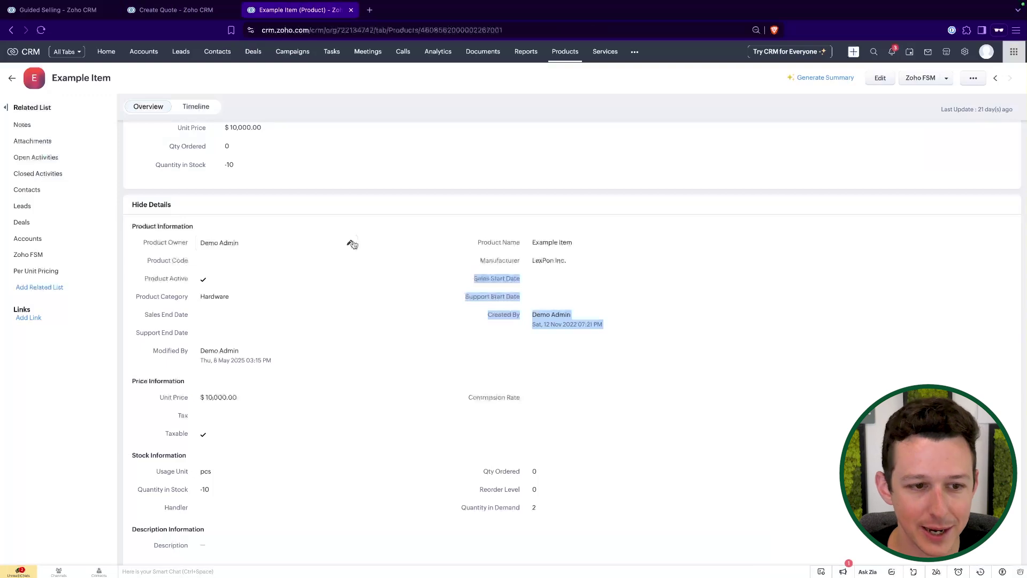
left_click_drag(142, 397, 238, 398)
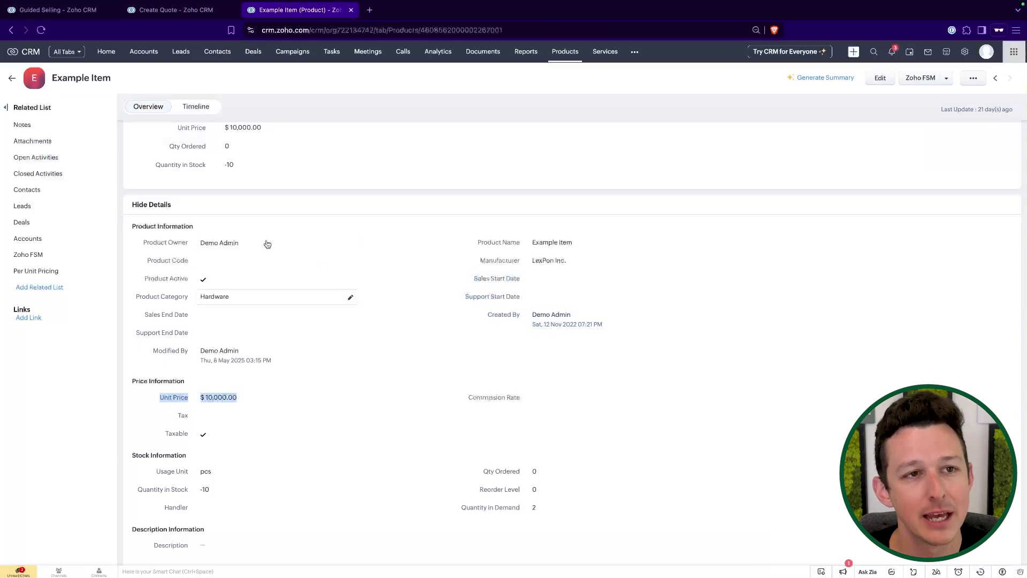
left_click(198, 12)
- Submit a Budget answer of Unit Price <= 15000 USD and select Example Item from the guided selling results
left_click(471, 124)
left_click(479, 197)
left_click(570, 123)
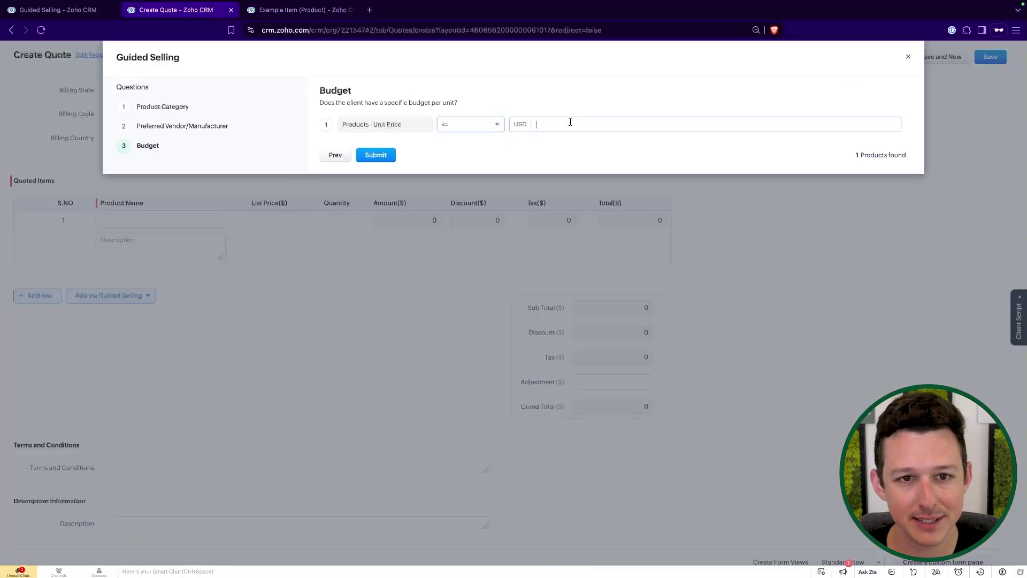
left_click(581, 88)
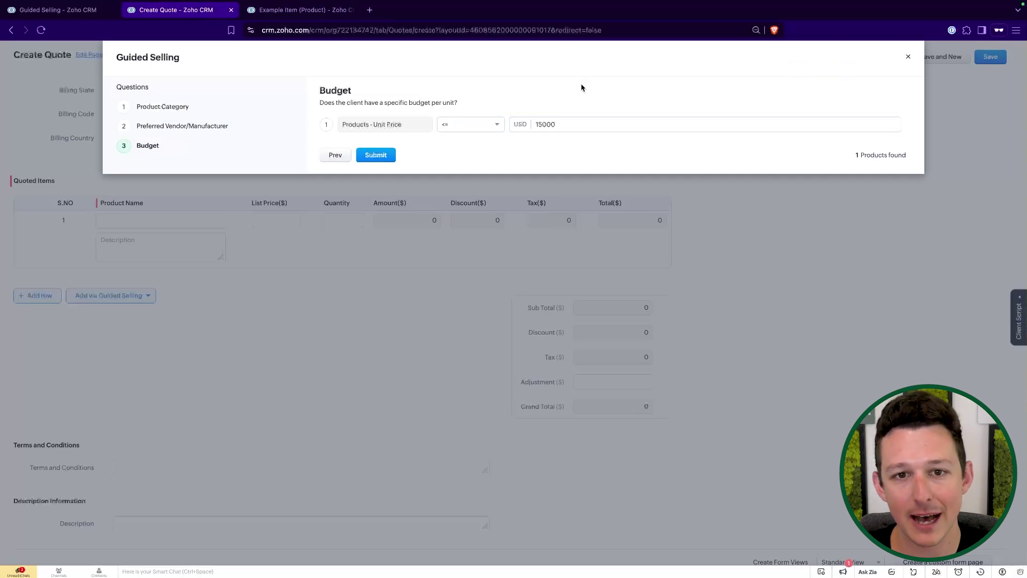
left_click(375, 156)
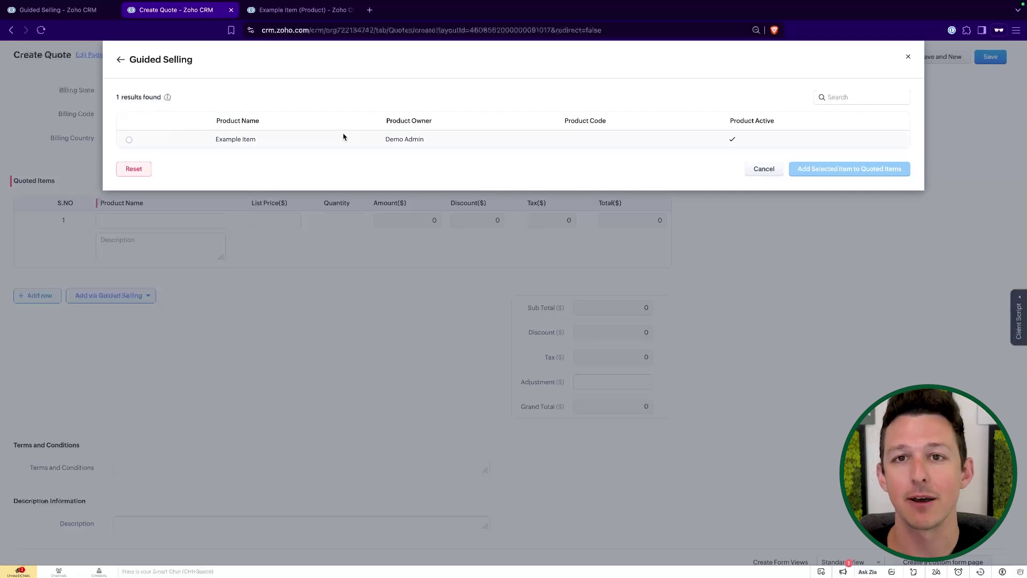
left_click(129, 140)
- Review the All Products list and the Guided Selling setup, and return to the quote
left_click(312, 11)
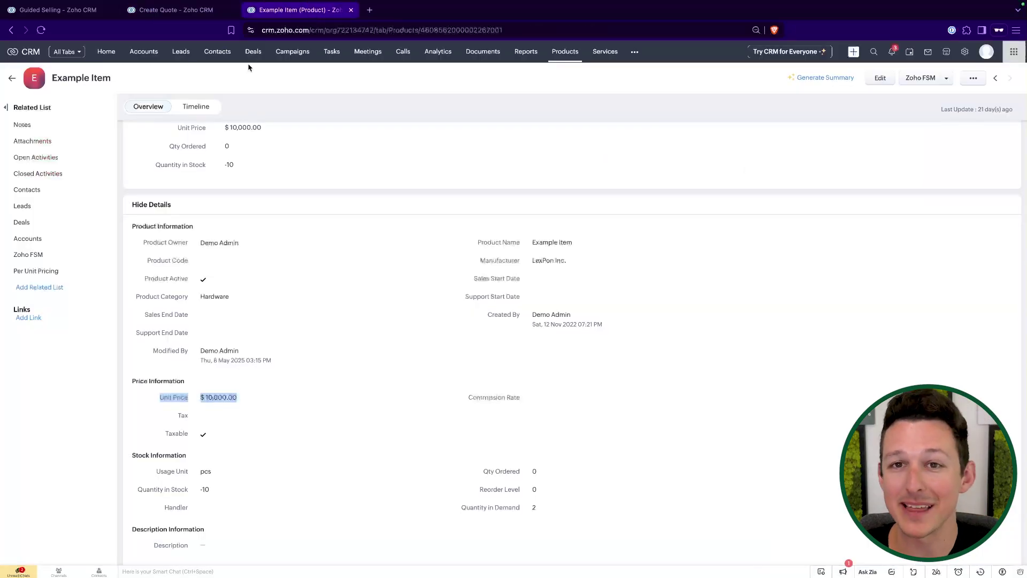
left_click(565, 56)
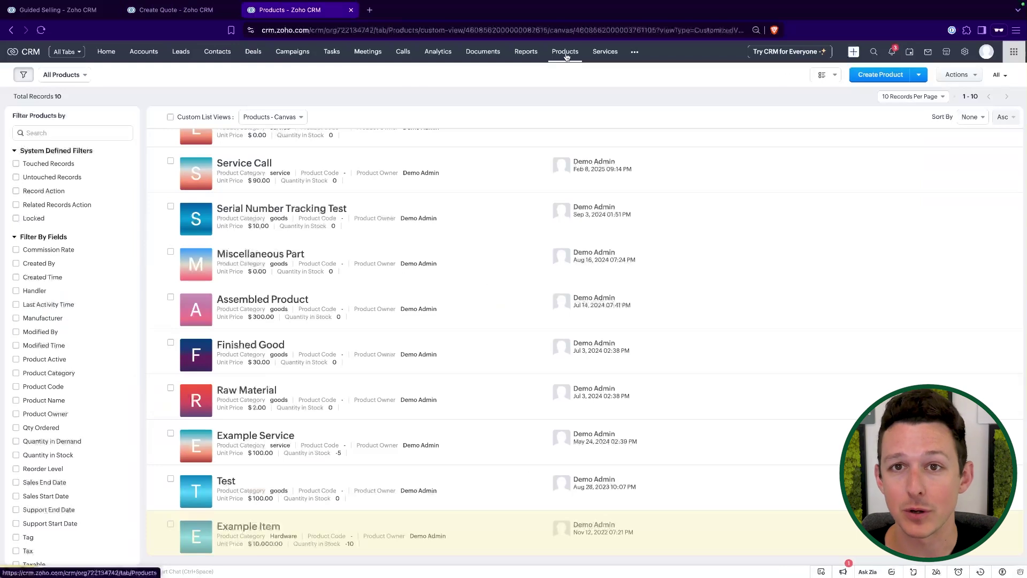
left_click(180, 12)
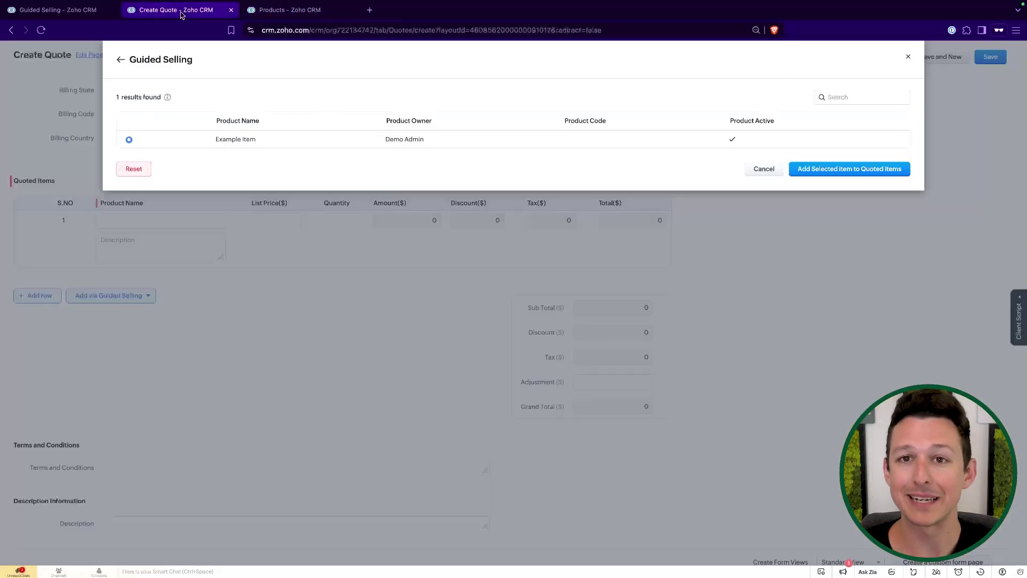
left_click(51, 9)
left_click(202, 12)
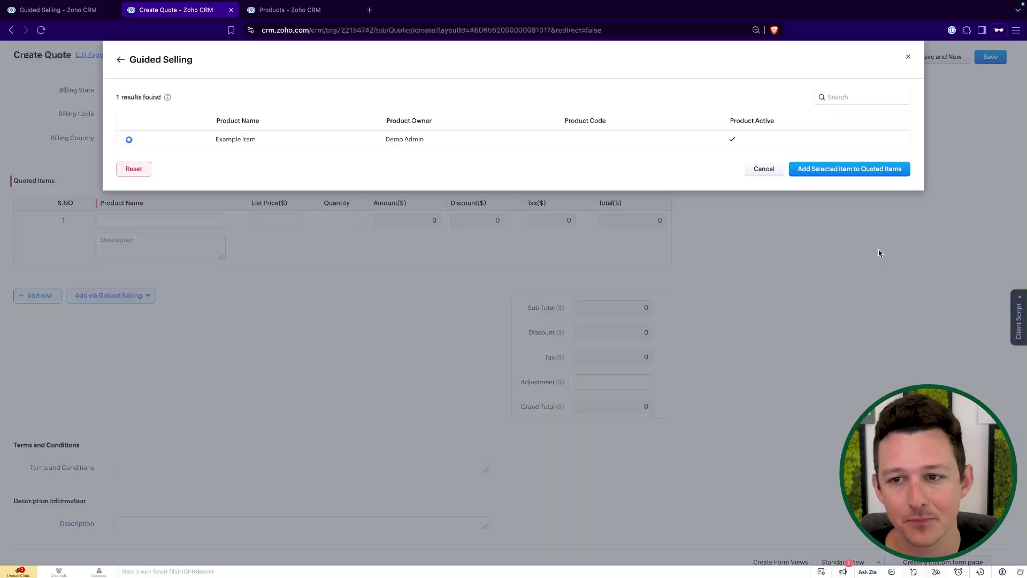
- Add the selected Example Item to the quoted items and set its quantity to 5
left_click(871, 174)
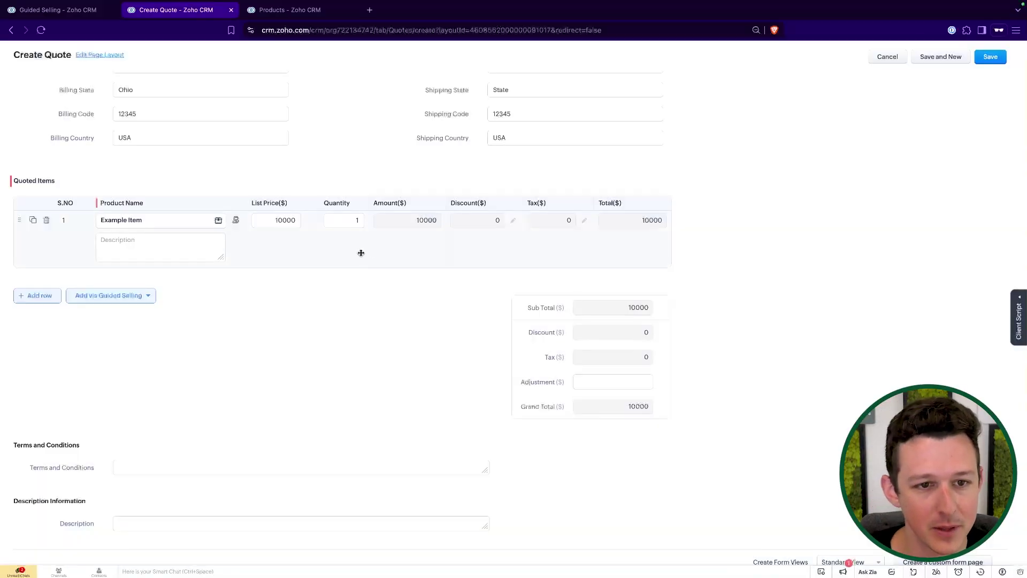
left_click(355, 223)
type("5")
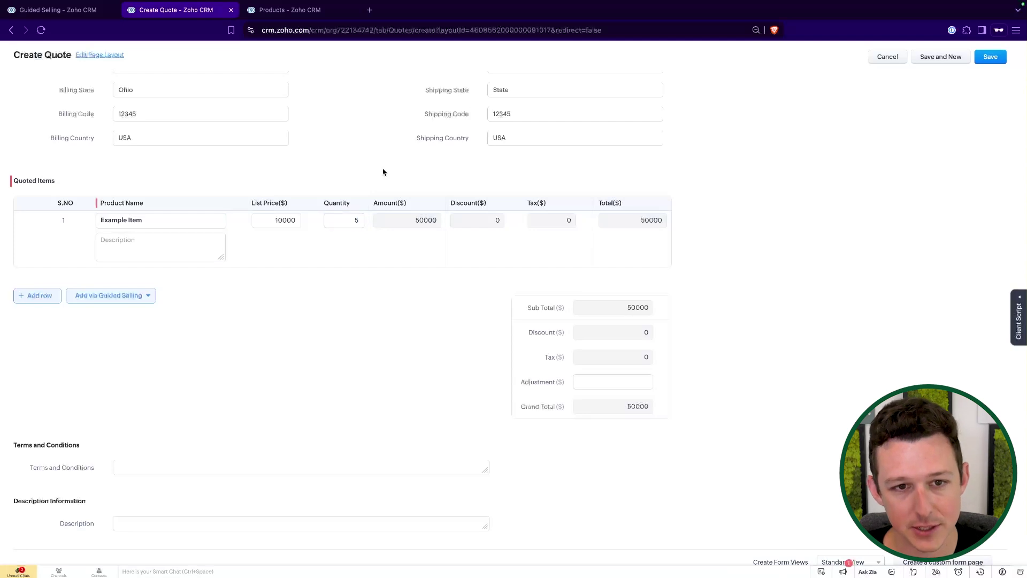
- Save the quote with the latest CPQ changes and open Example Quote - All Together Now from the deal's quotes
left_click(991, 57)
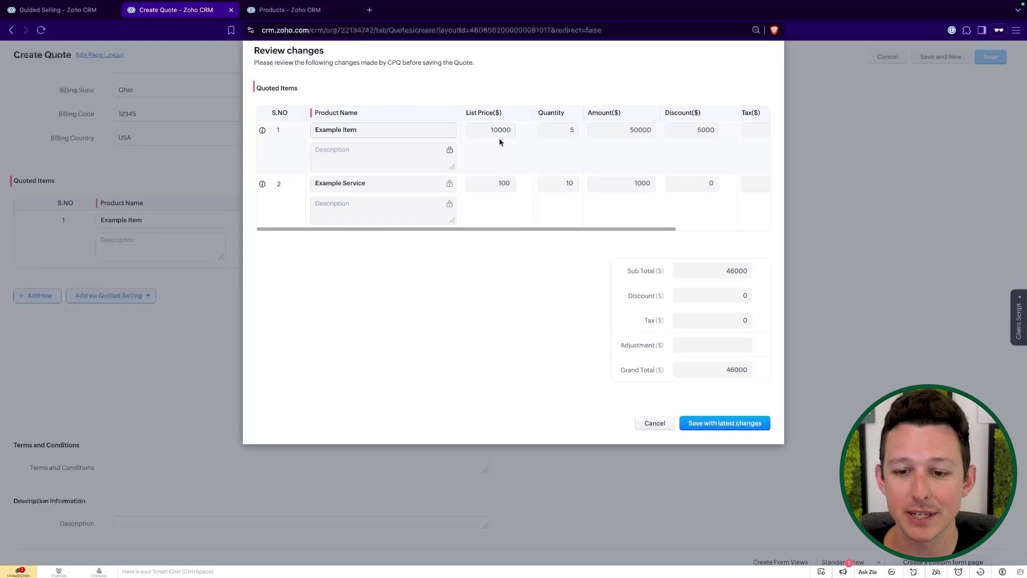
left_click(756, 422)
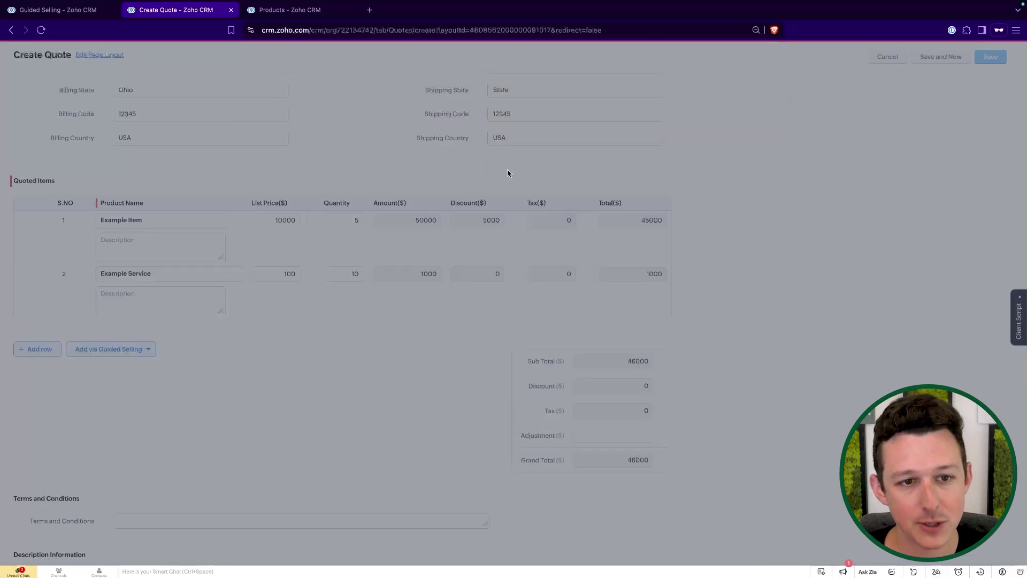
scroll(339, 323, "down", 15)
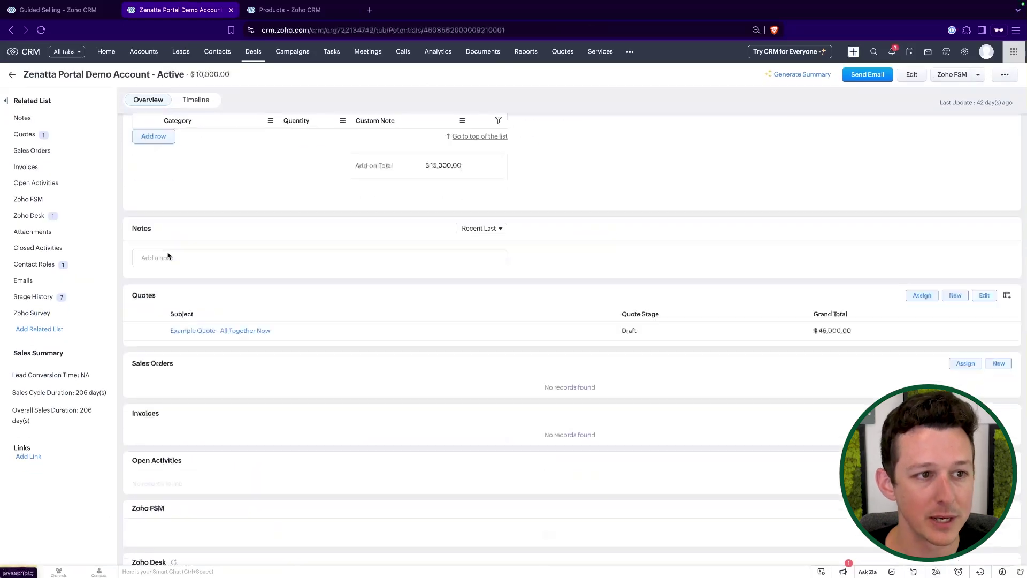
left_click(46, 134)
left_click(211, 161)
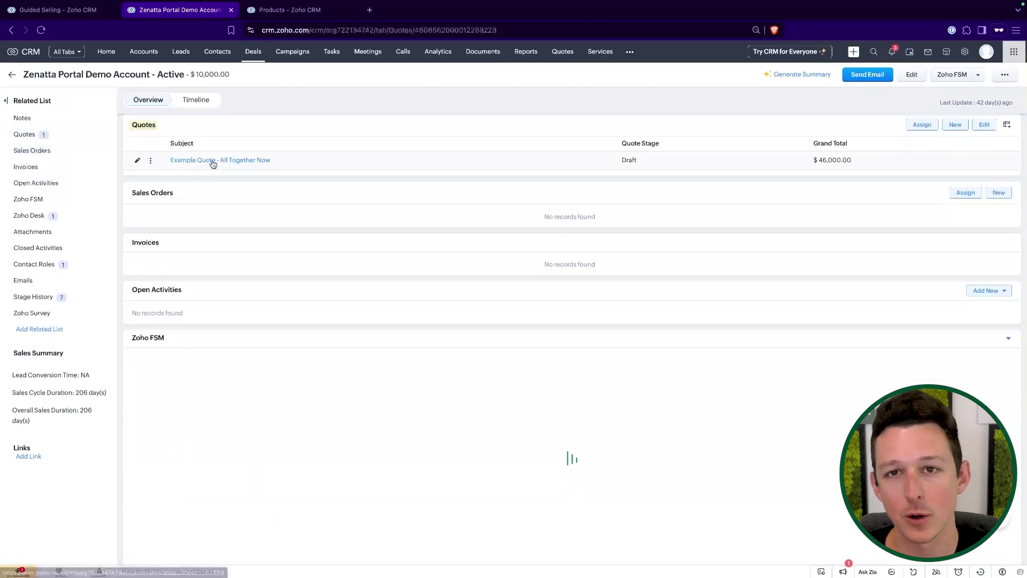
scroll(364, 246, "down", 12)
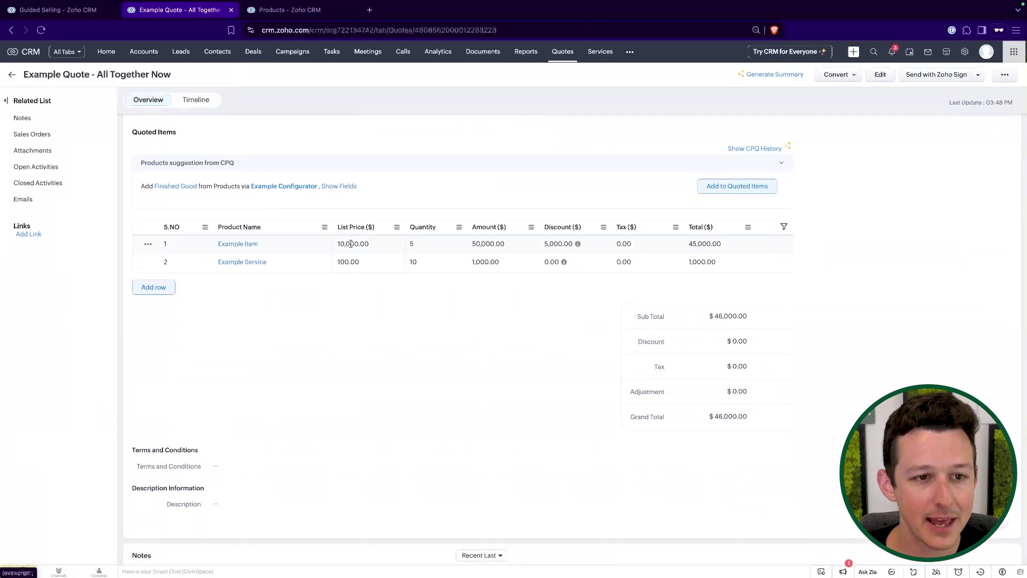
- Add the CPQ-suggested Finished Good product to the quoted items and review the updated item list
left_click_drag(137, 188, 408, 190)
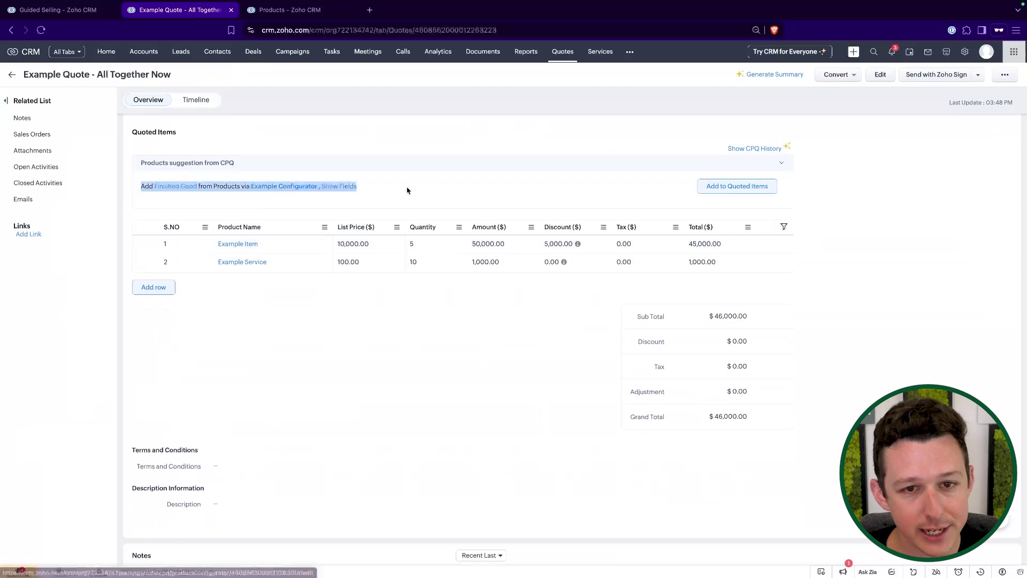
left_click(408, 190)
left_click(713, 191)
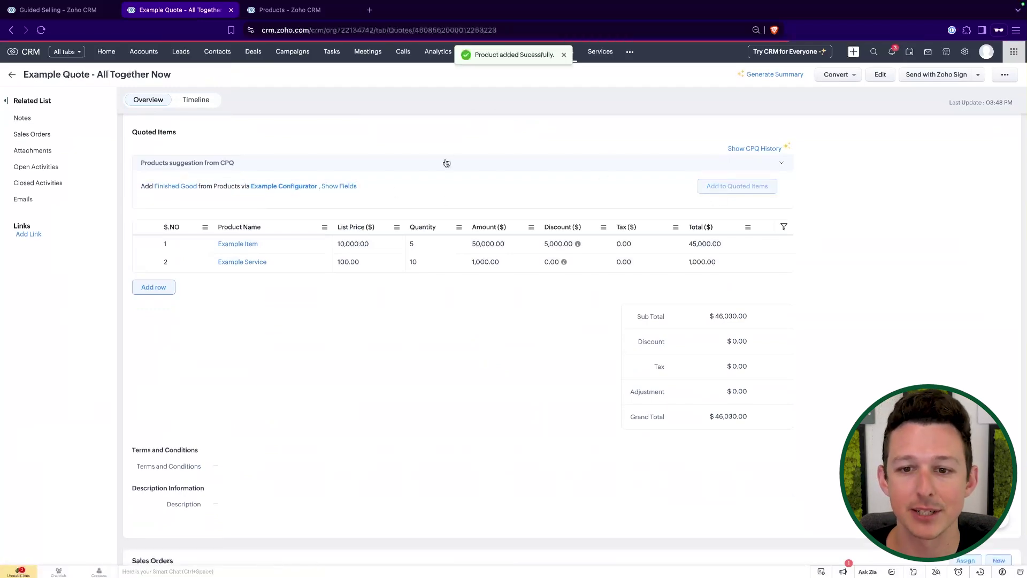
scroll(440, 293, "down", 9)
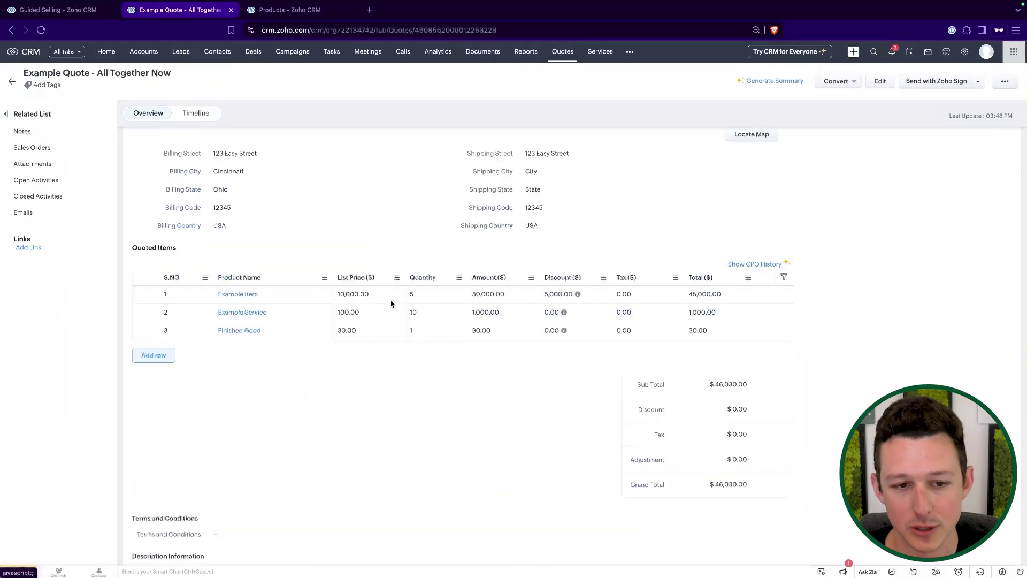
- Review the Preferred Vendor/Manufacturer and Budget questions of the Guided Selling flow, and leave it without changes
scroll(391, 304, "up", 5)
scroll(391, 303, "up", 1)
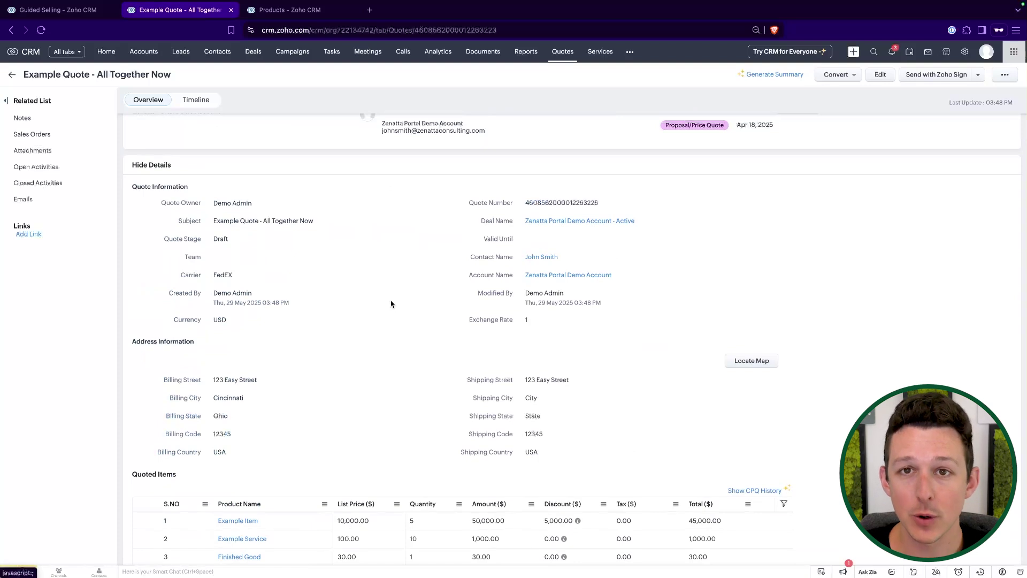
left_click(100, 11)
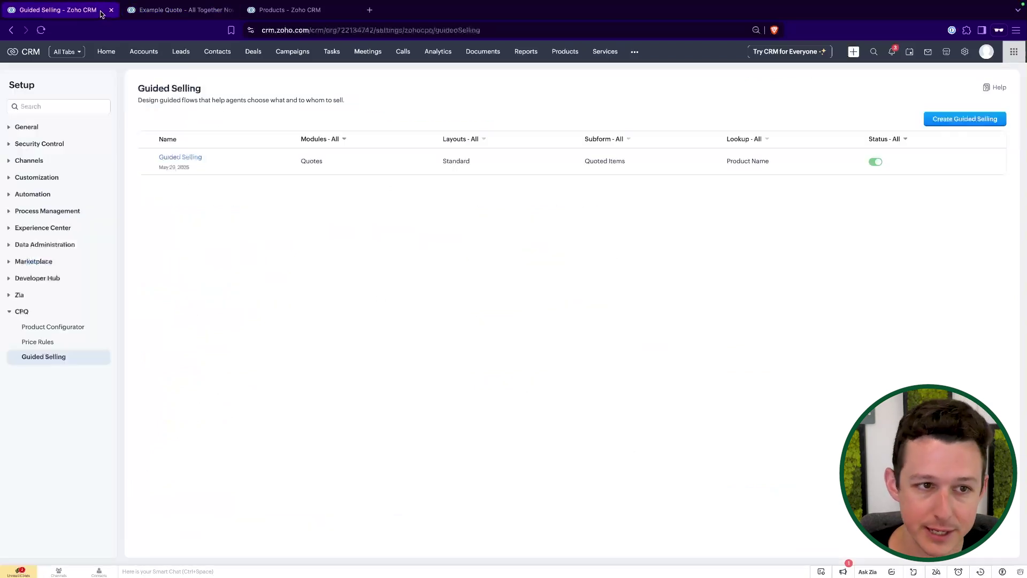
left_click(186, 160)
left_click(109, 176)
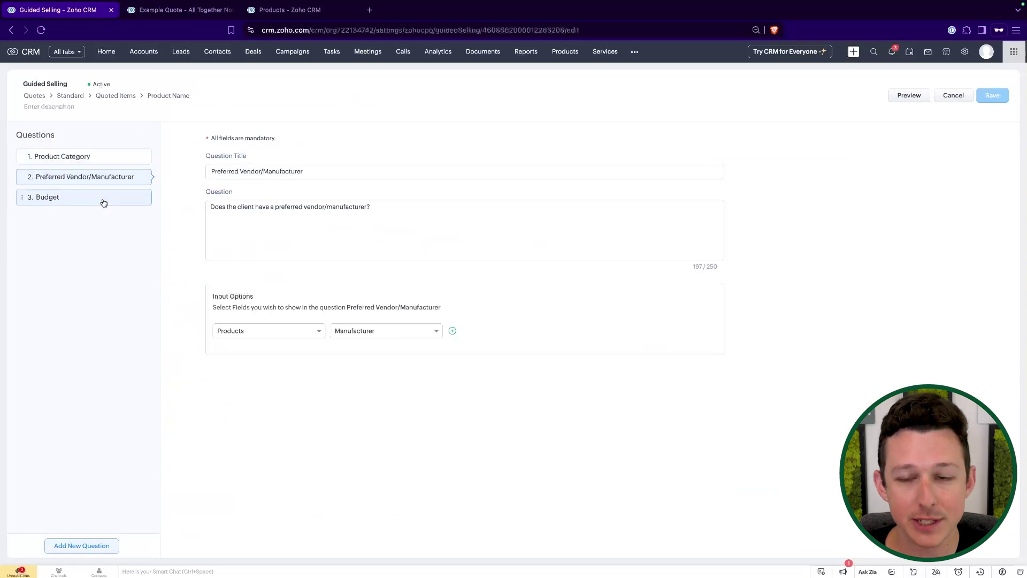
left_click(101, 199)
left_click(953, 96)
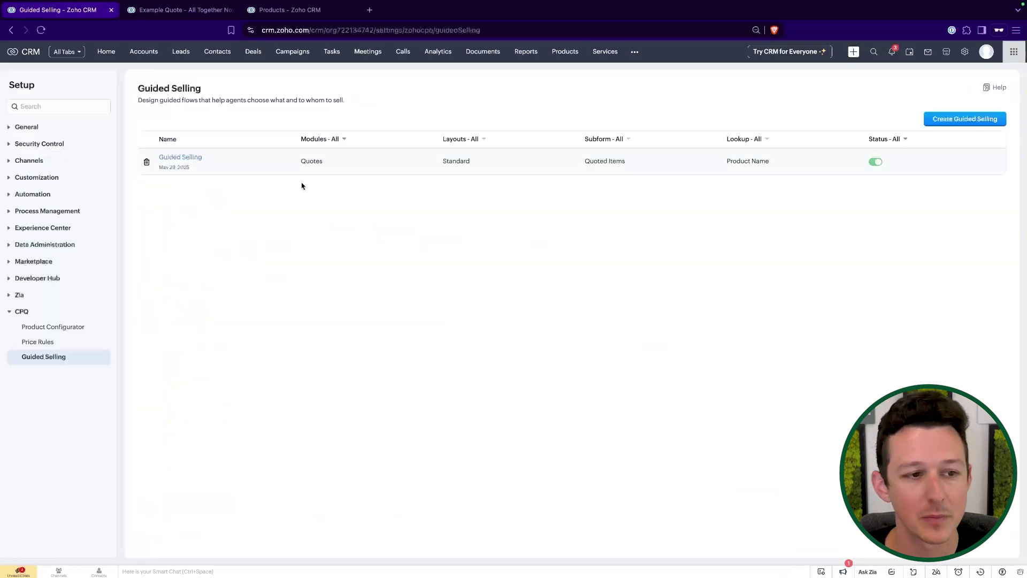
- Review the mandatory Example Service and suggested Finished Good actions in the Example Configurator, and leave it unchanged
left_click(67, 327)
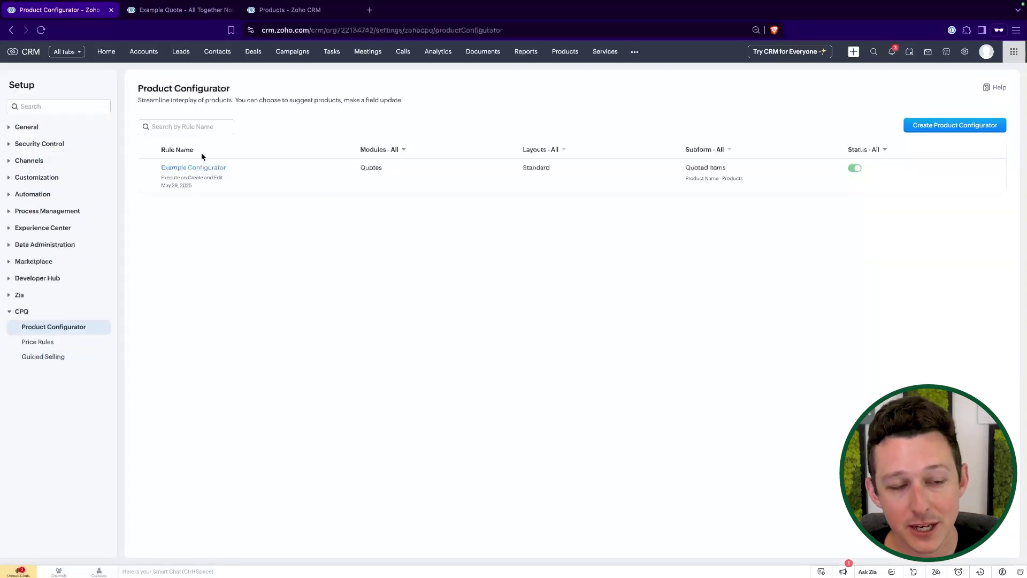
left_click(193, 168)
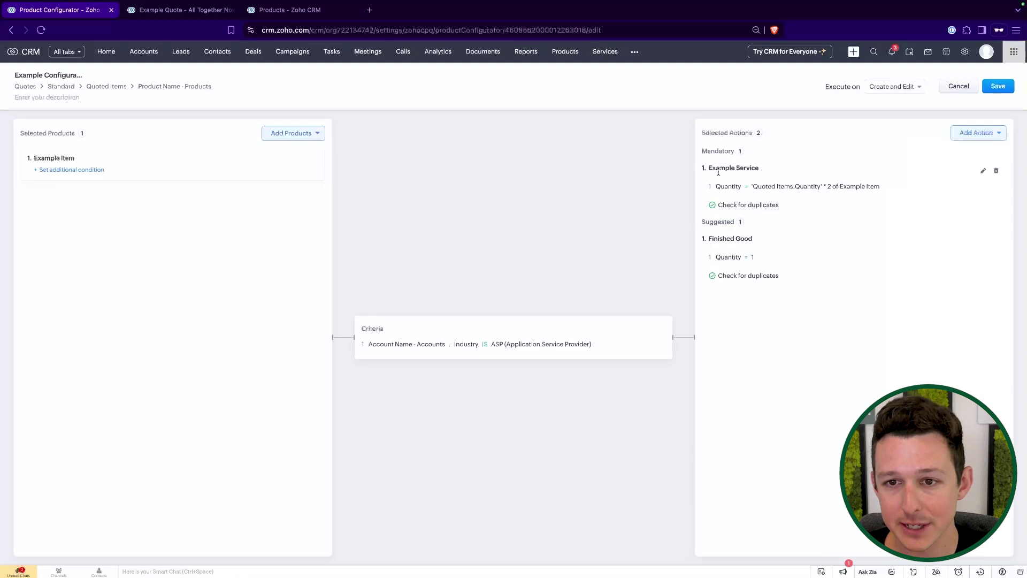
left_click_drag(712, 172, 781, 174)
left_click(780, 177)
left_click_drag(707, 244, 772, 244)
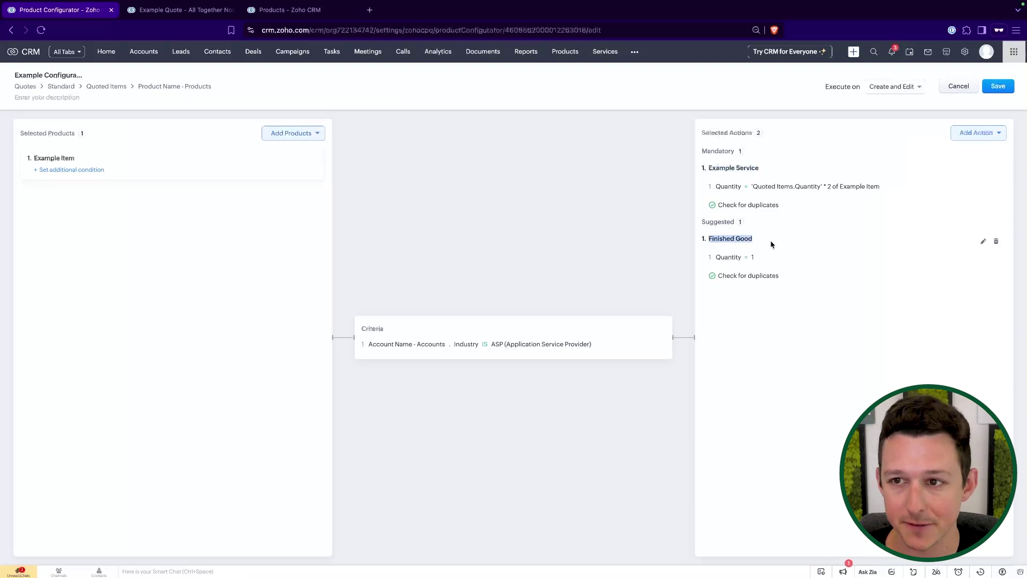
left_click(956, 87)
- Open the Example Price Rule and review the discount action defined for Example Item
left_click(35, 341)
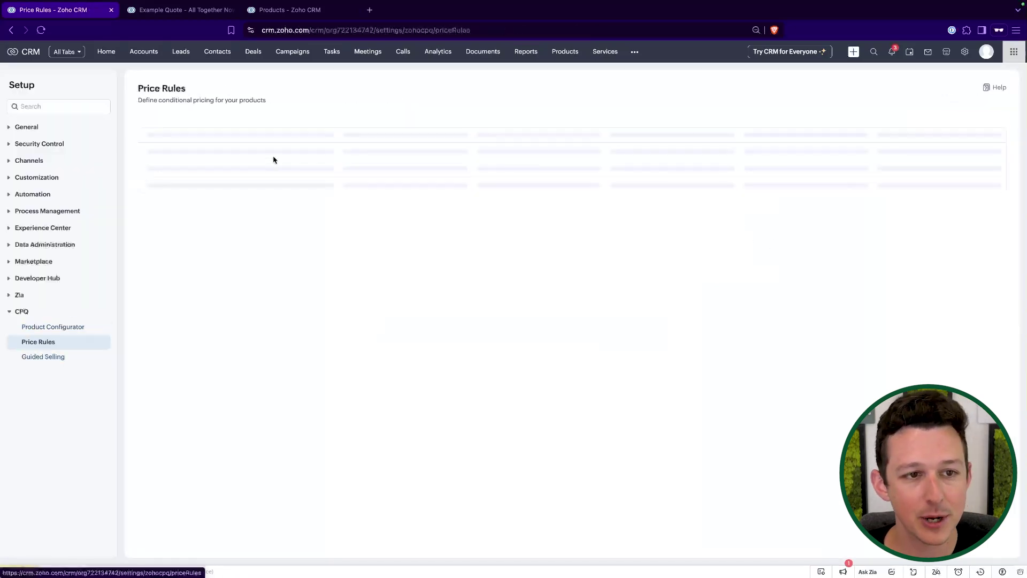
left_click(184, 168)
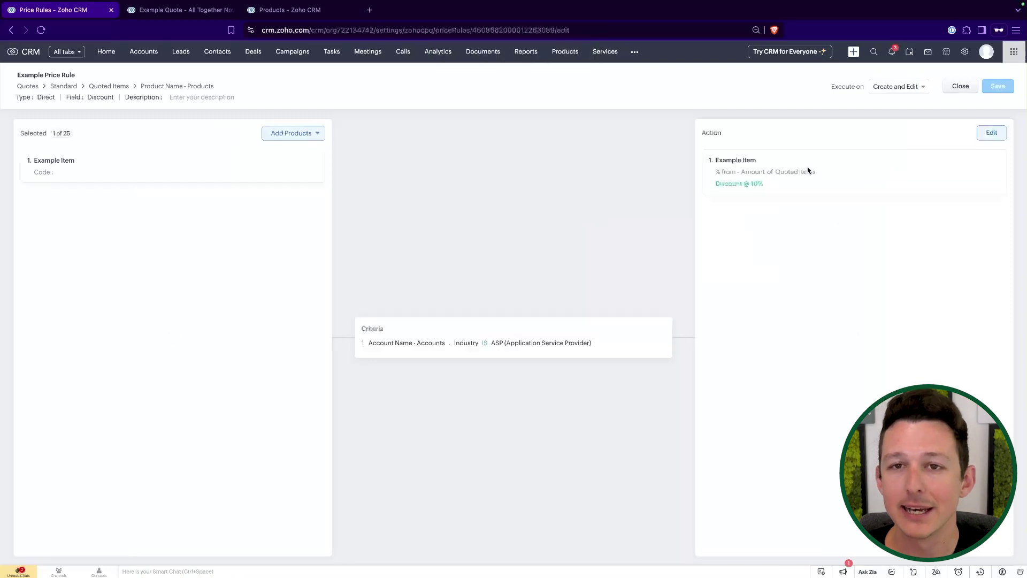
left_click_drag(702, 175, 788, 187)
left_click(593, 195)
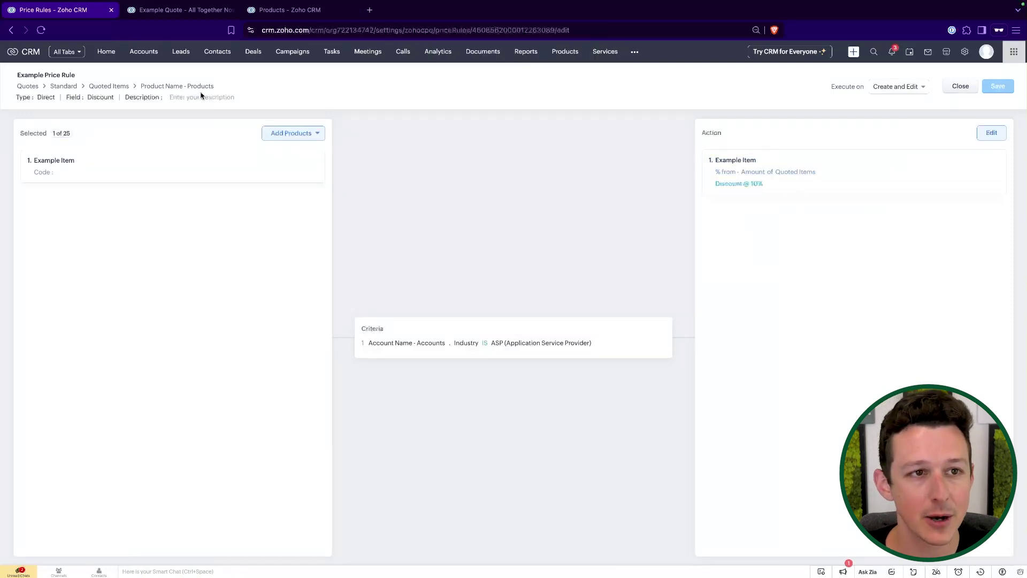
- Return to the quote and examine the Example Service and Finished Good rows in the quoted items
left_click(150, 12)
scroll(540, 259, "up", 1)
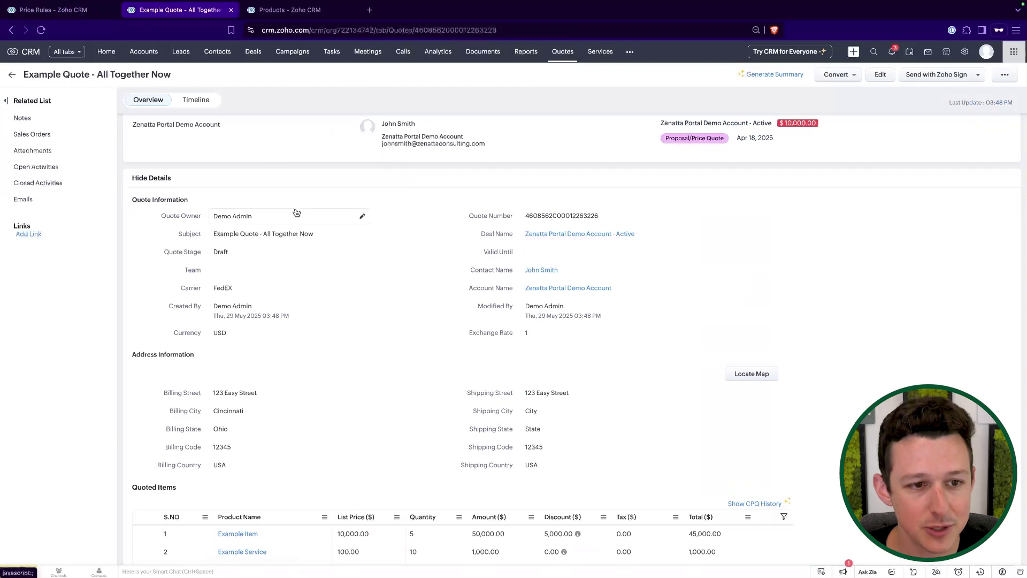
scroll(296, 213, "down", 5)
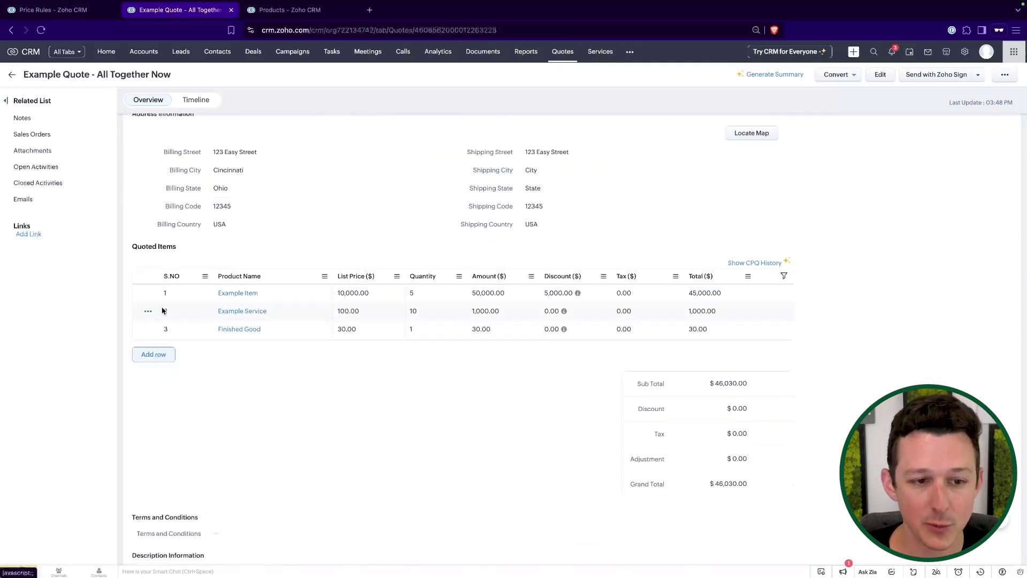
left_click_drag(162, 311, 500, 320)
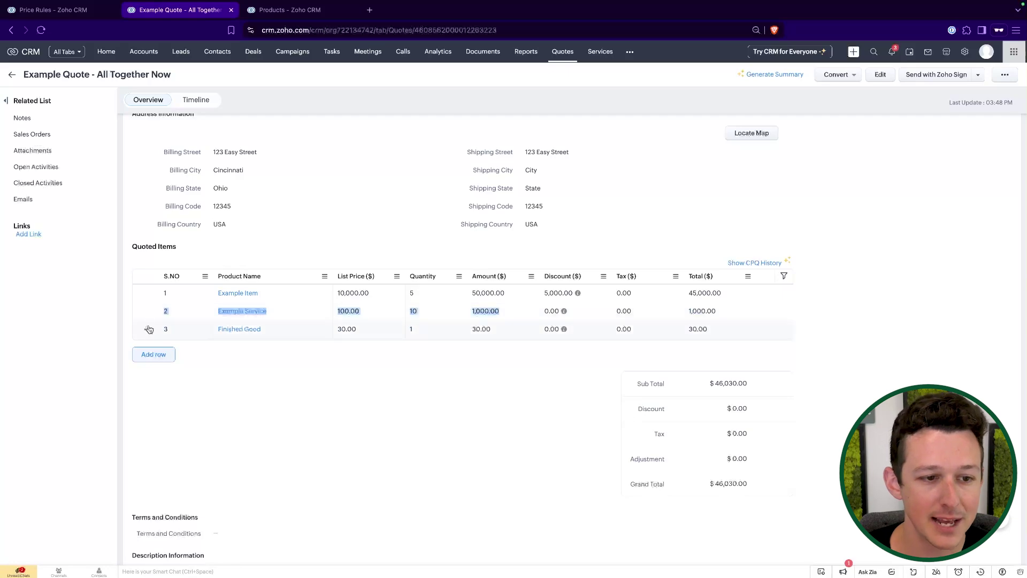
left_click_drag(159, 329, 527, 329)
left_click(532, 329)
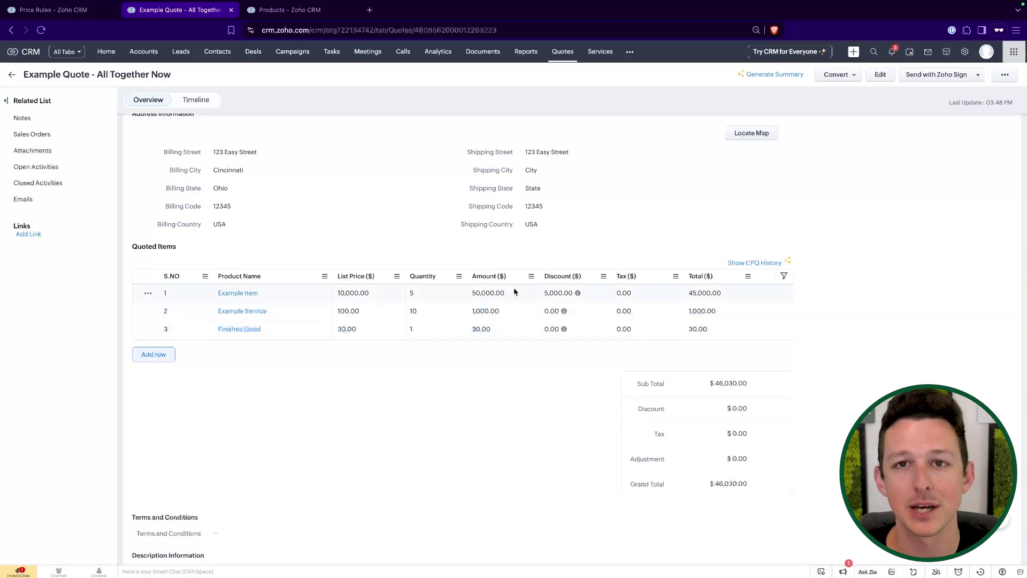
scroll(506, 252, "up", 3)
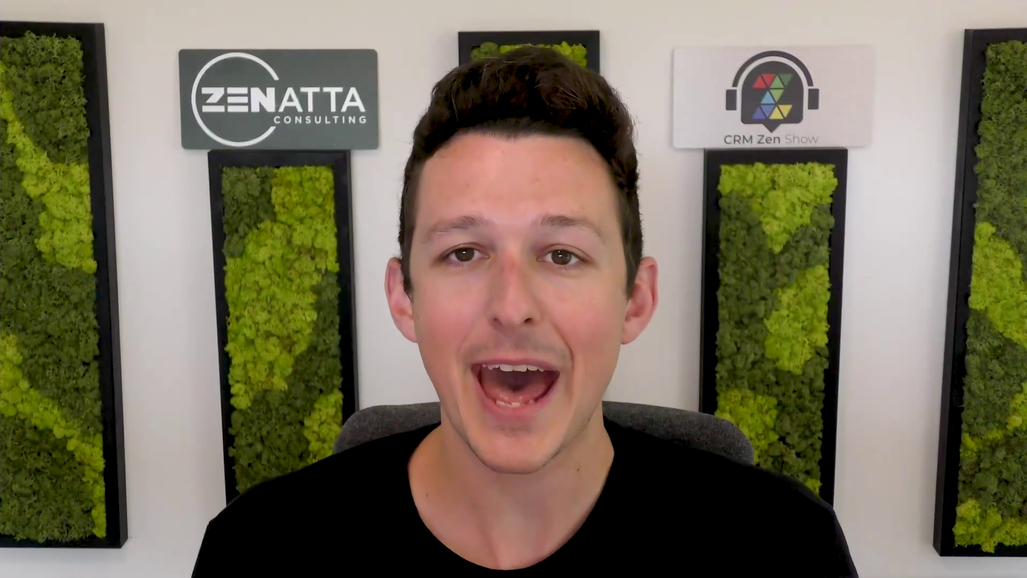